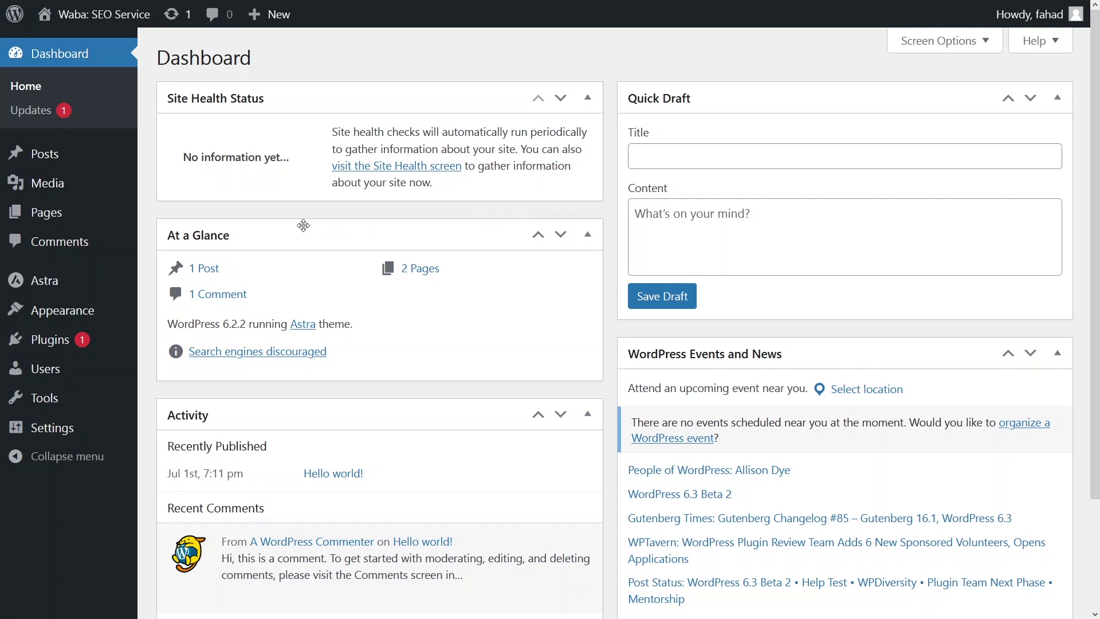
Open the page for adding a new theme and search for "astra"
{"action": "mouse_move", "coordinate": [90, 290]}
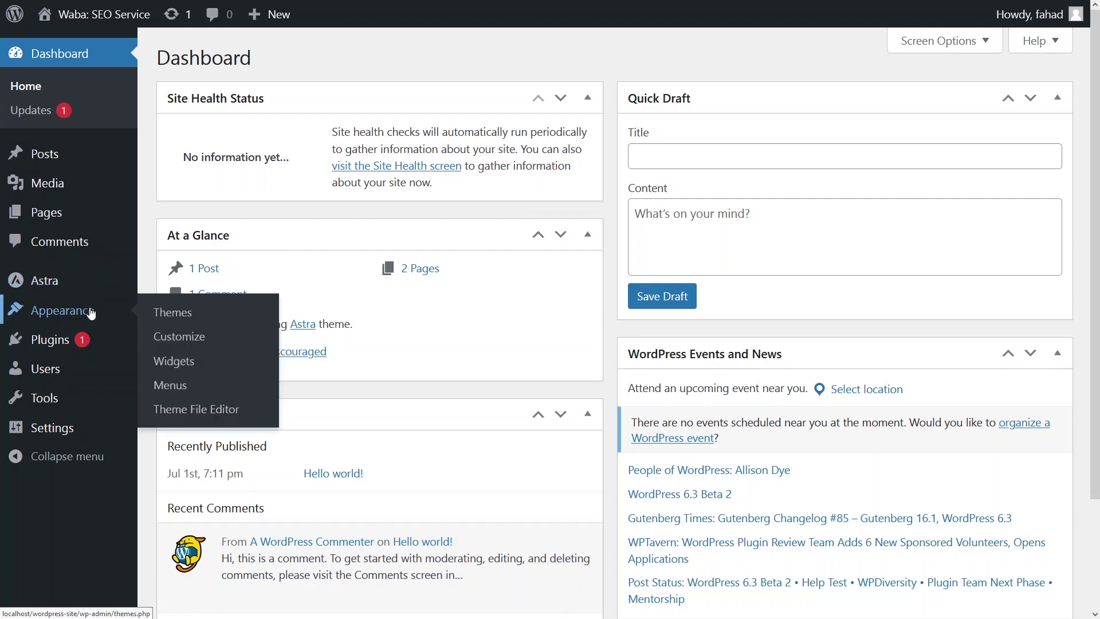
{"action": "left_click", "coordinate": [169, 313]}
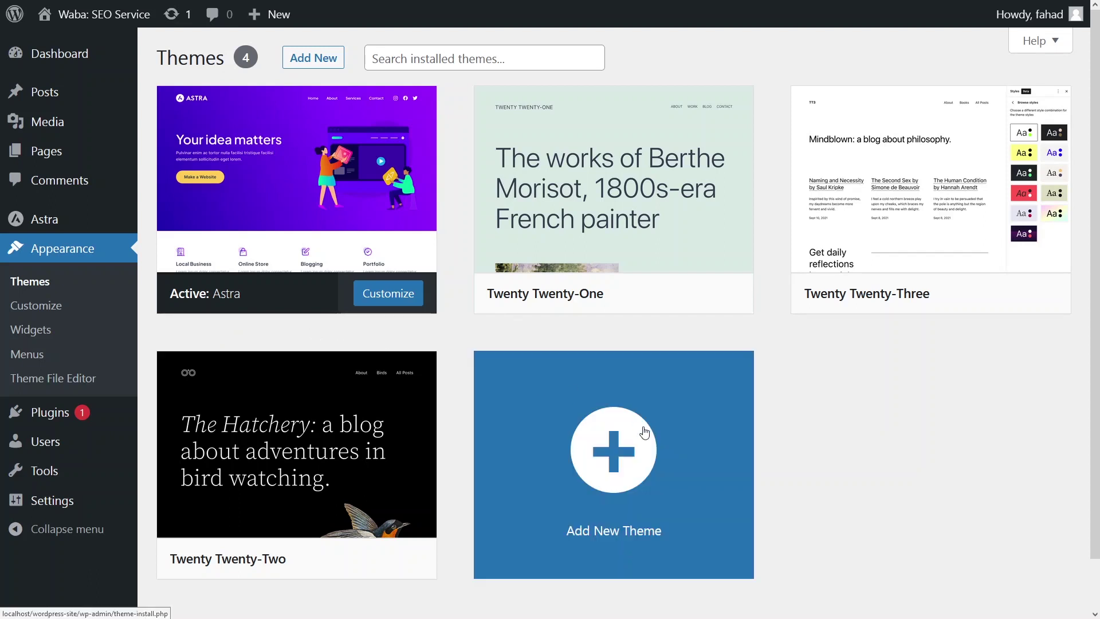
{"action": "left_click", "coordinate": [623, 434]}
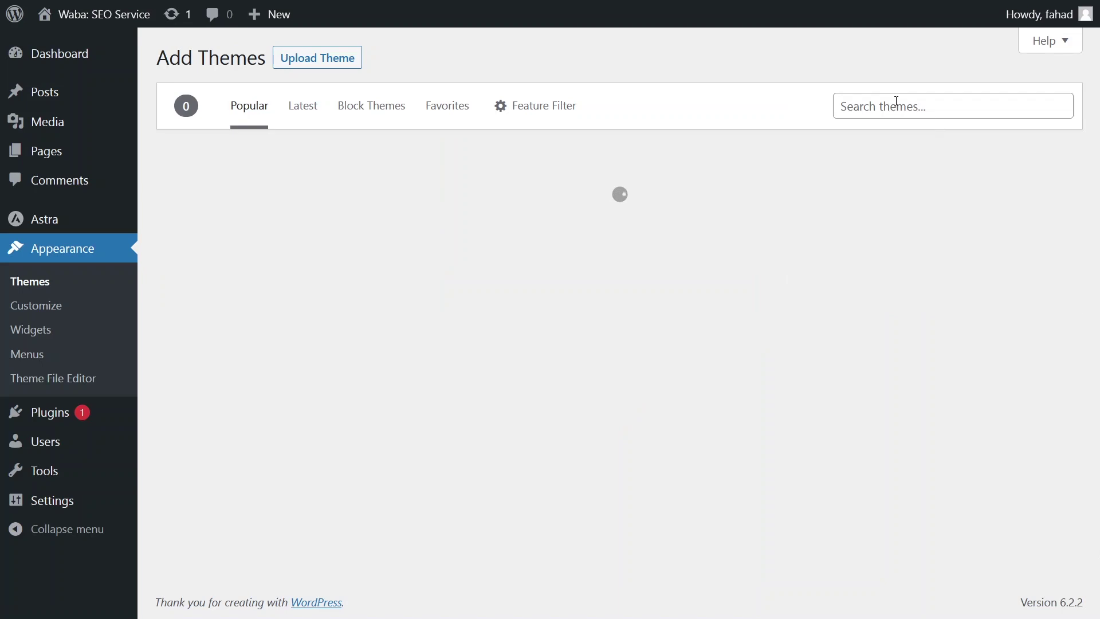
{"action": "left_click", "coordinate": [896, 101]}
{"action": "type", "text": "astra"}
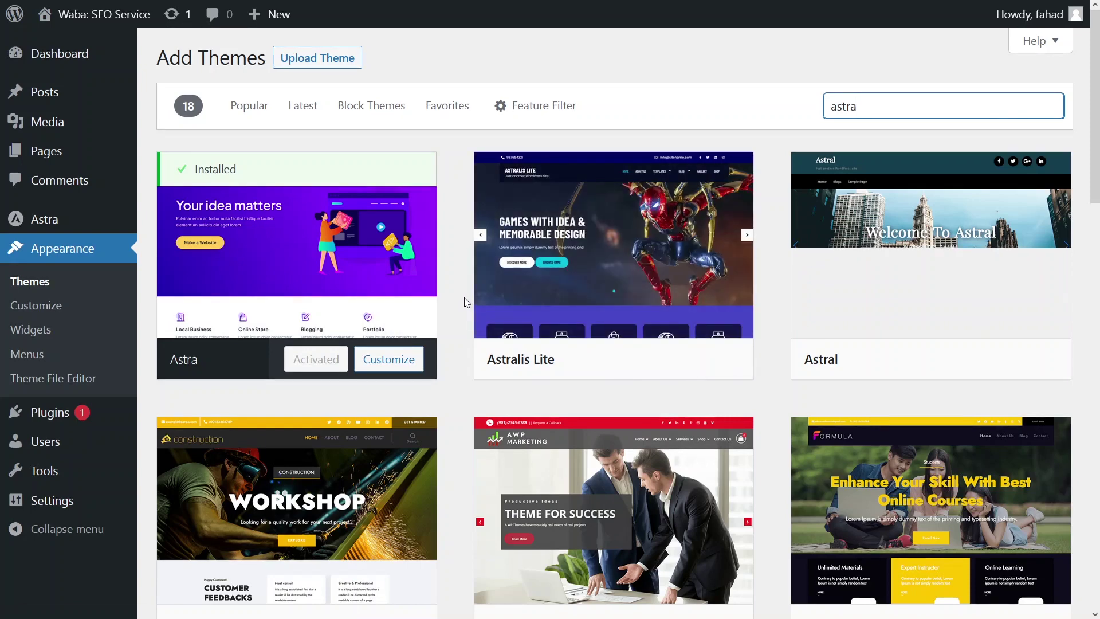
Start customising the site from the Astra dashboard and open the Footer Builder
{"action": "mouse_move", "coordinate": [75, 229]}
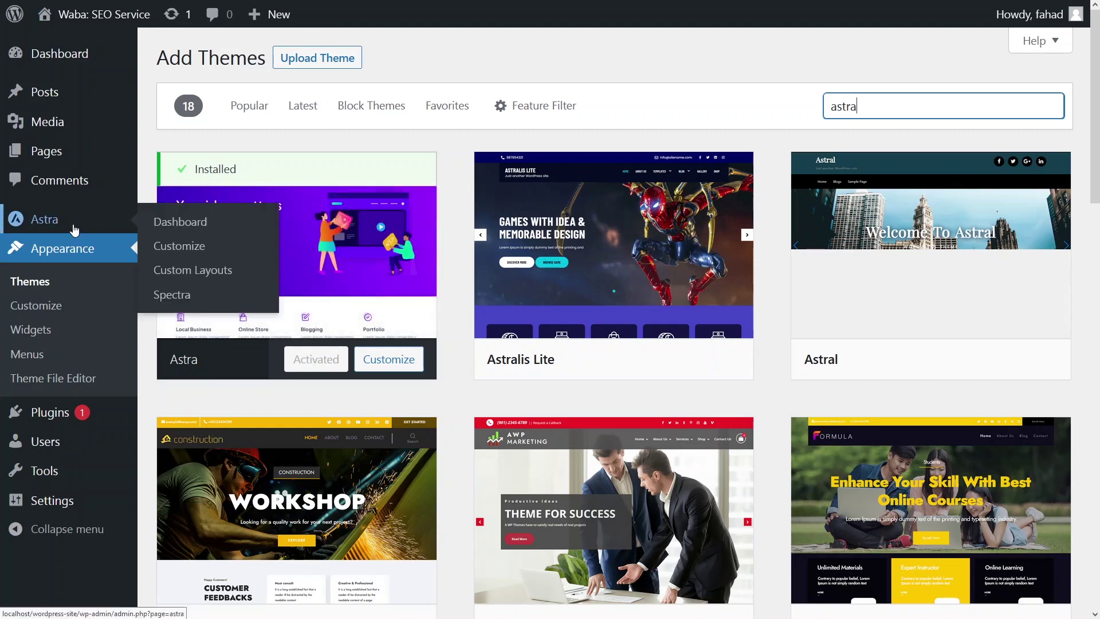
{"action": "left_click", "coordinate": [195, 225]}
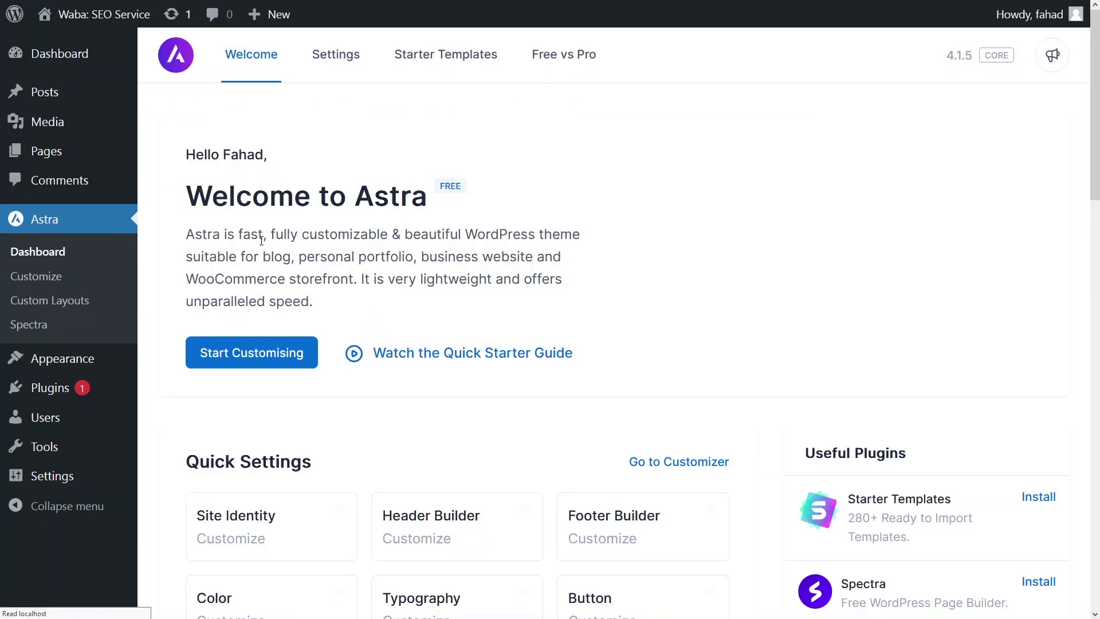
{"action": "scroll", "coordinate": [261, 241], "scroll_direction": "down", "scroll_amount": 2}
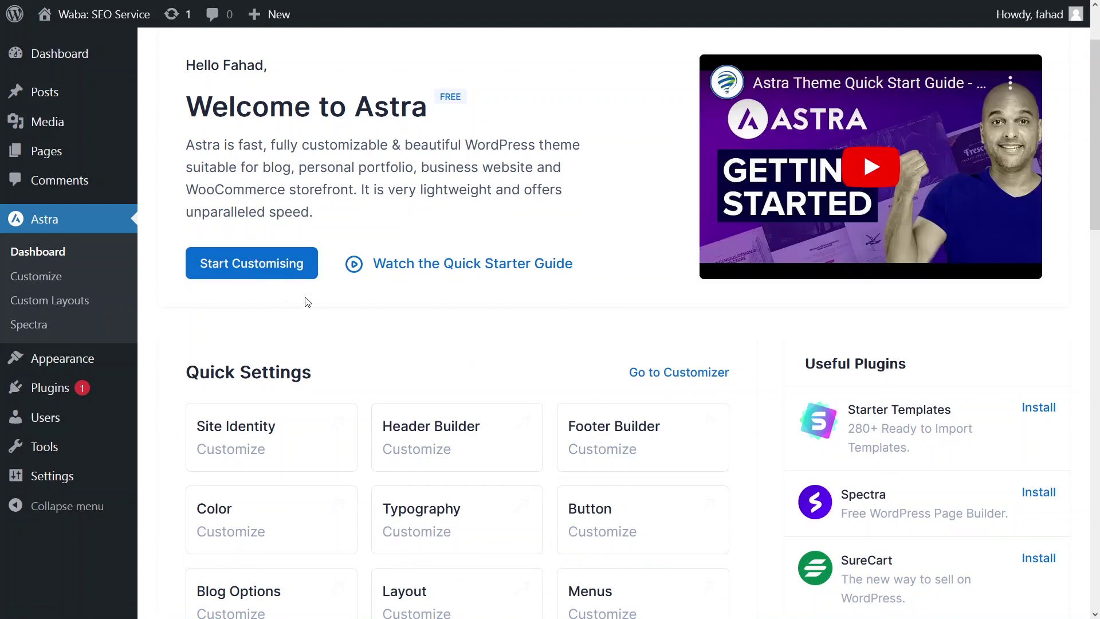
{"action": "left_click", "coordinate": [249, 274]}
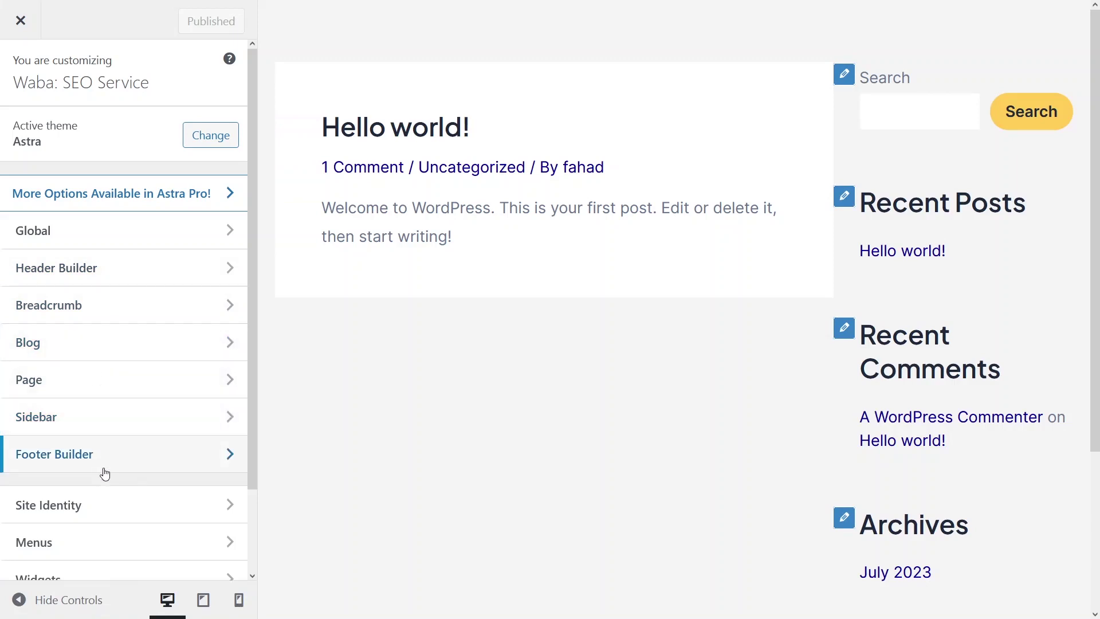
{"action": "left_click", "coordinate": [119, 458]}
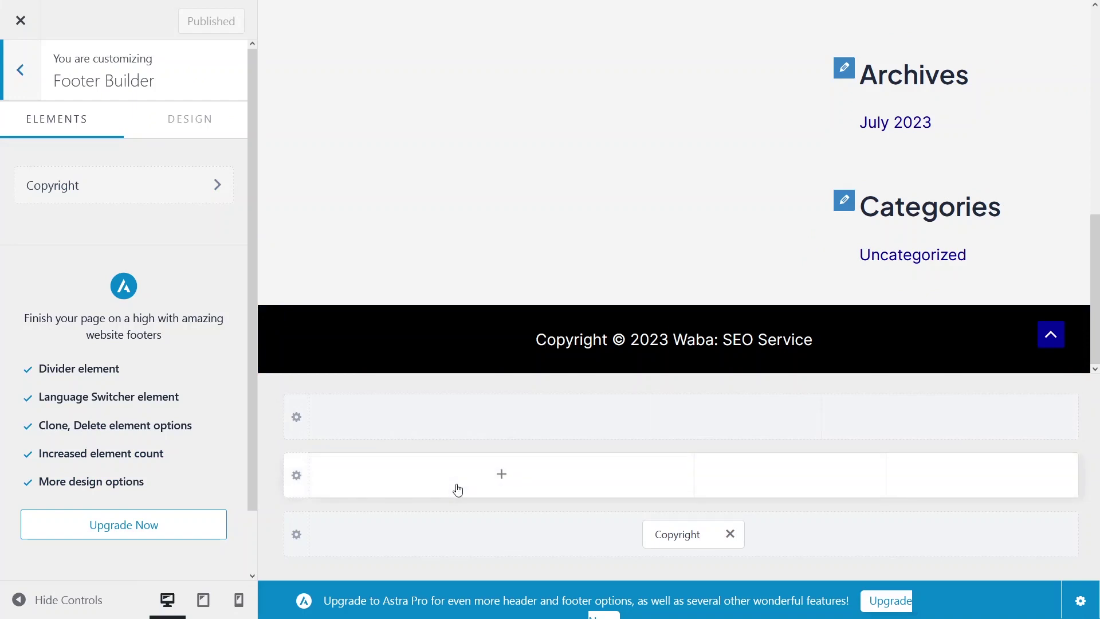
Open the Copyright element in the footer's lowest row and colour its whole text grey
{"action": "mouse_move", "coordinate": [442, 418]}
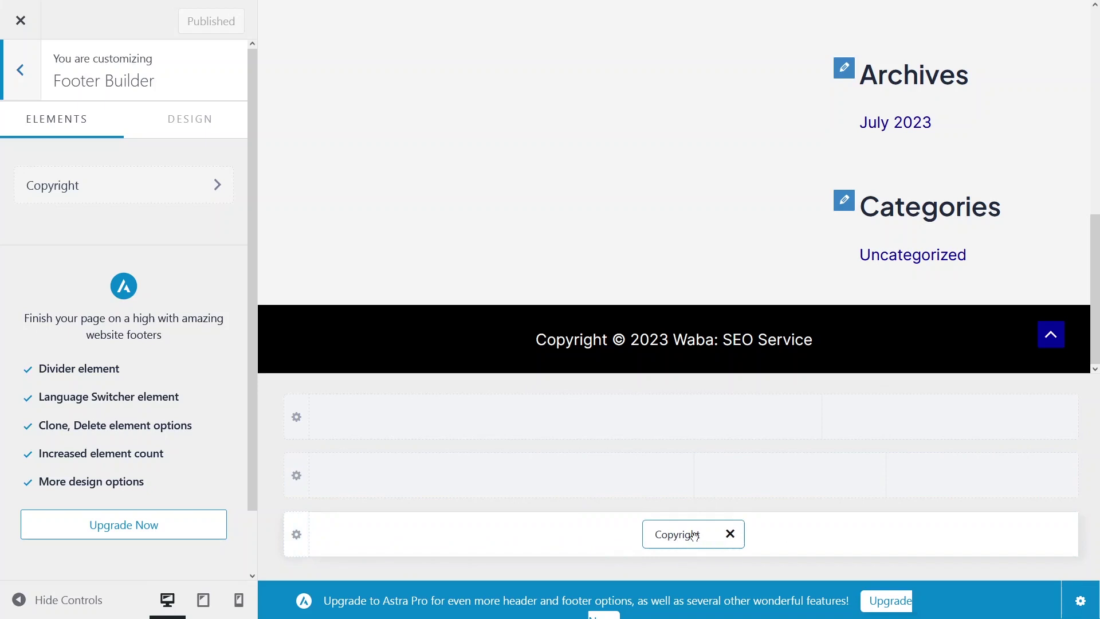
{"action": "left_click_drag", "start_coordinate": [694, 536], "coordinate": [278, 509]}
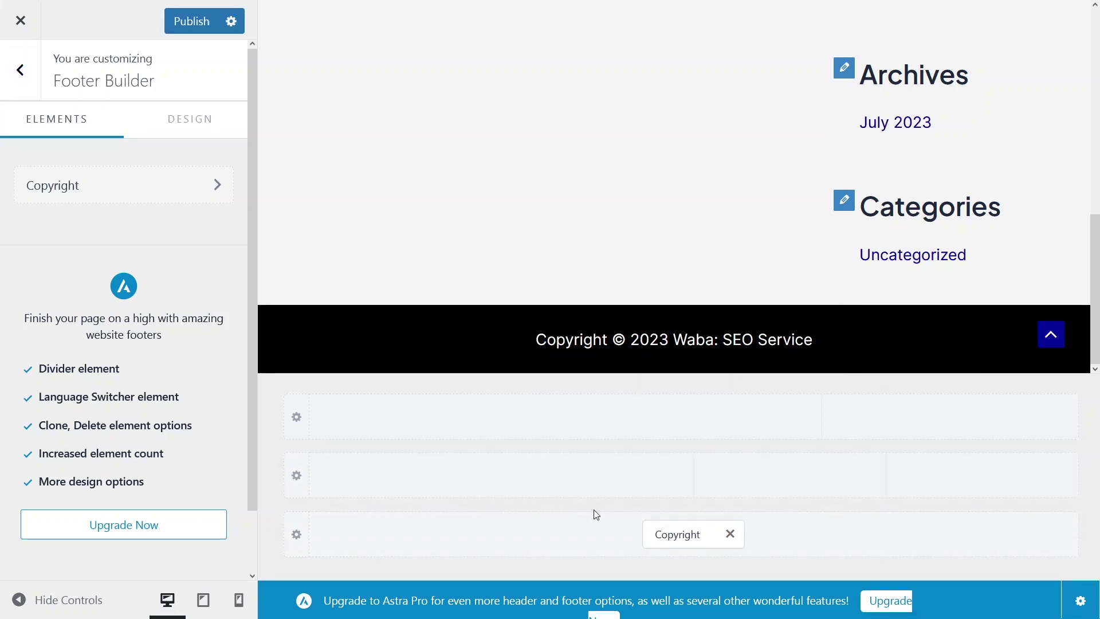
{"action": "left_click", "coordinate": [668, 538]}
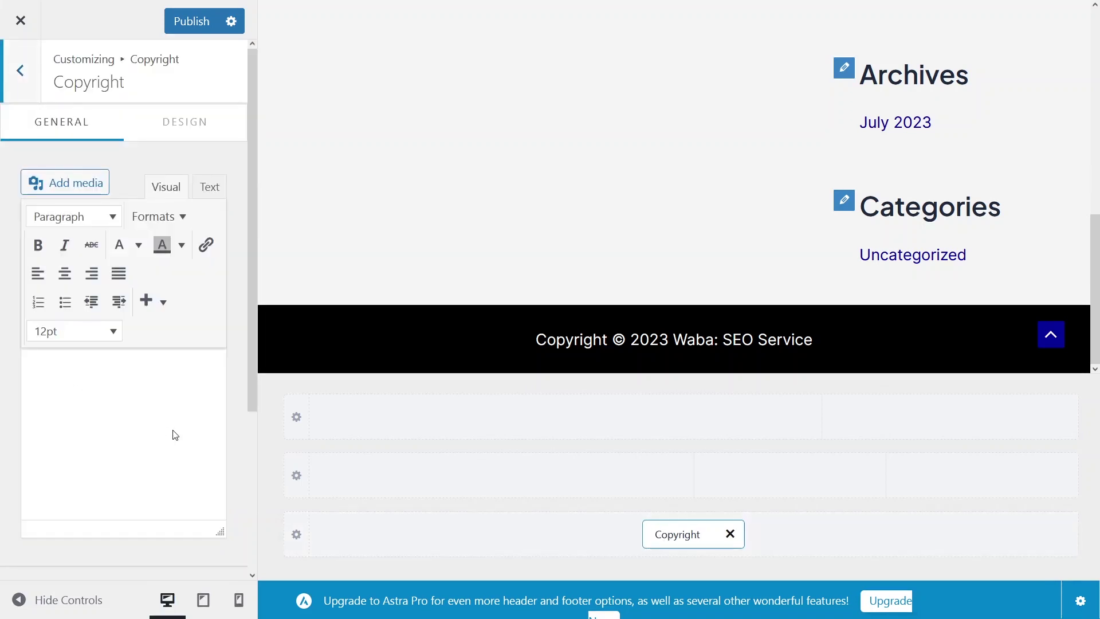
{"action": "left_click_drag", "start_coordinate": [175, 435], "coordinate": [42, 372]}
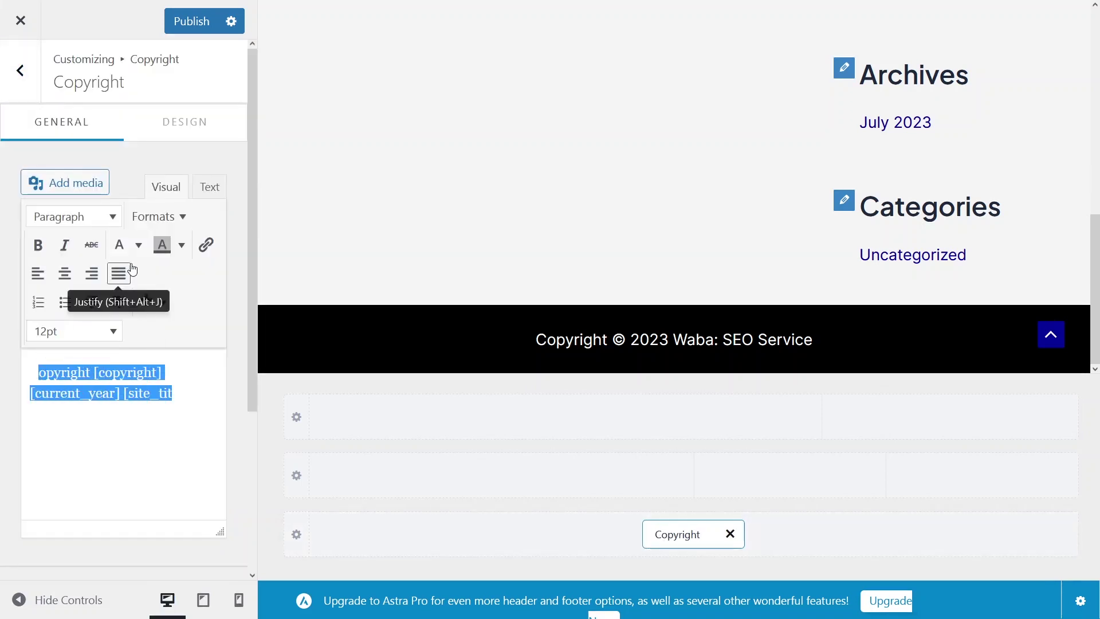
{"action": "left_click", "coordinate": [138, 245]}
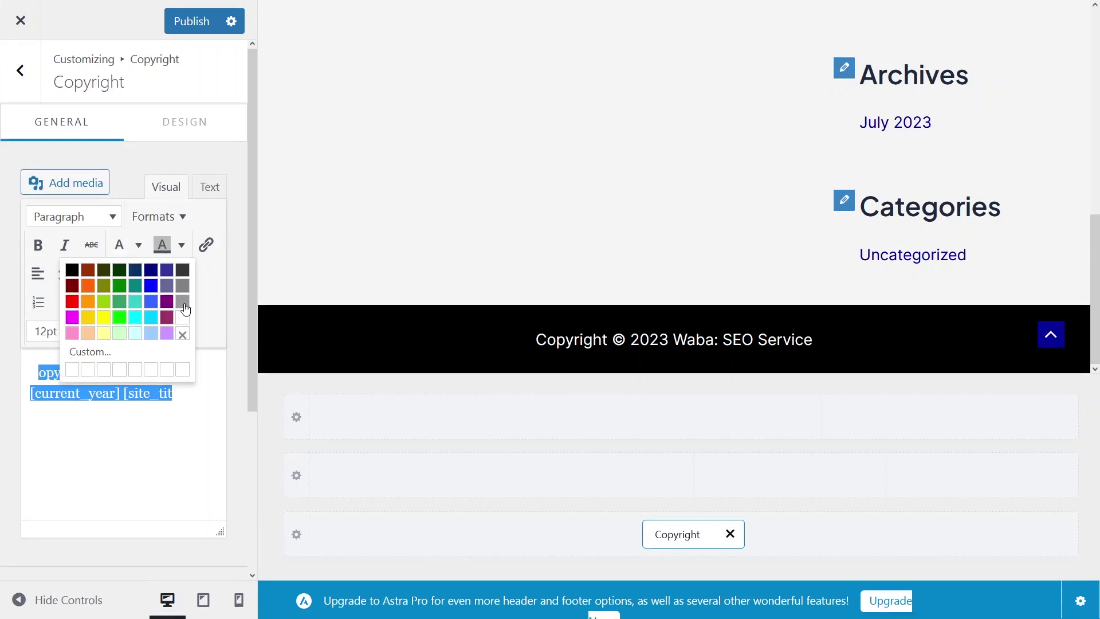
{"action": "left_click", "coordinate": [182, 301]}
{"action": "left_click", "coordinate": [138, 245]}
{"action": "left_click", "coordinate": [183, 302]}
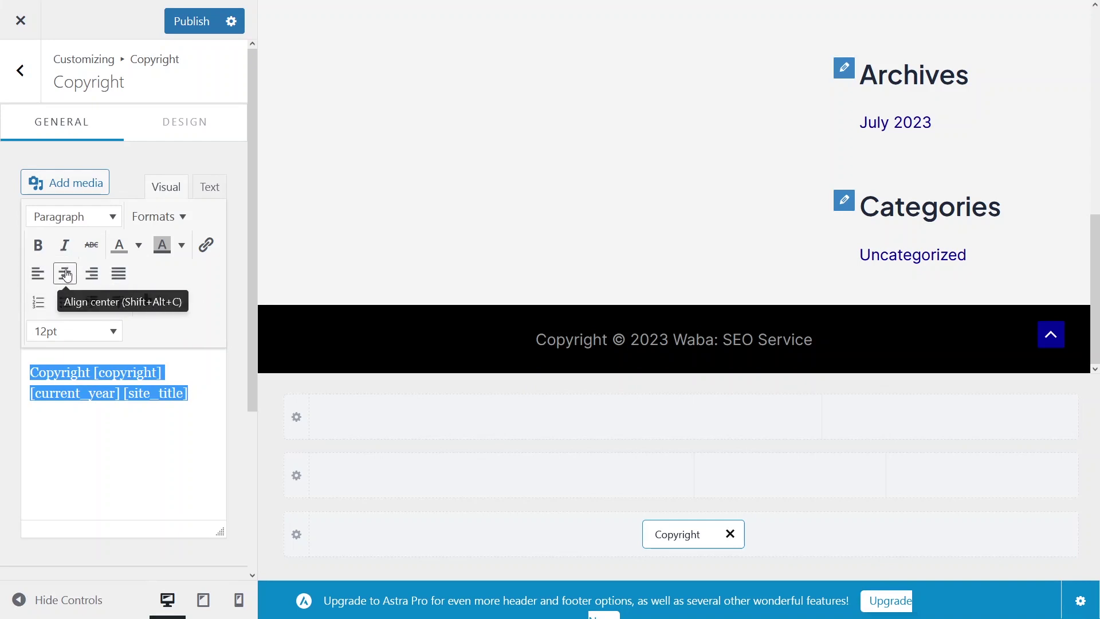
{"action": "left_click", "coordinate": [37, 274]}
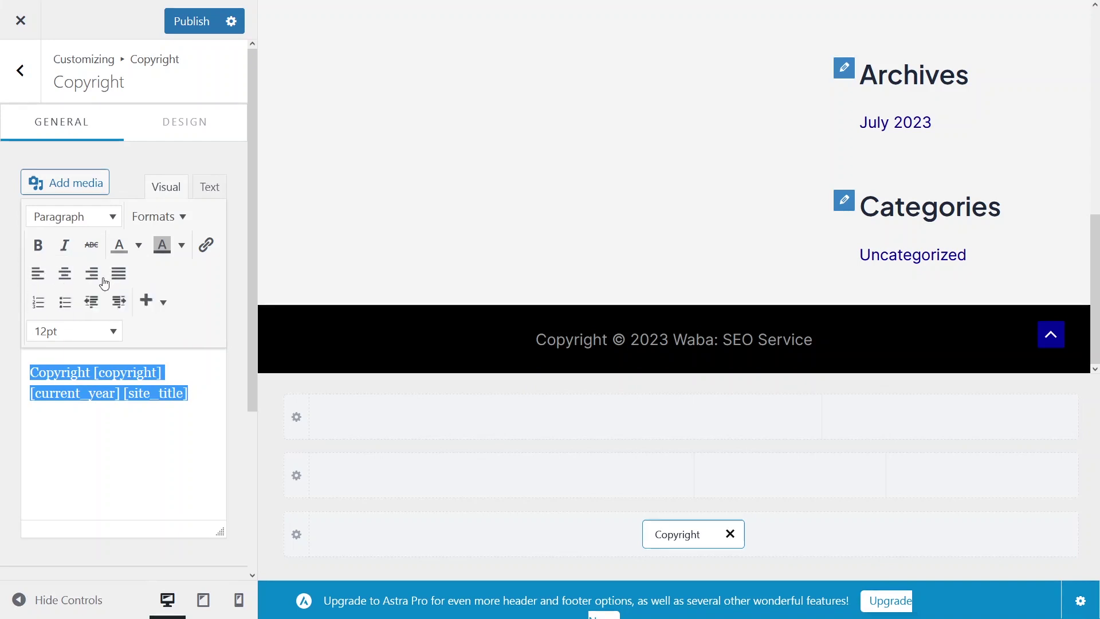
{"action": "left_click", "coordinate": [111, 335]}
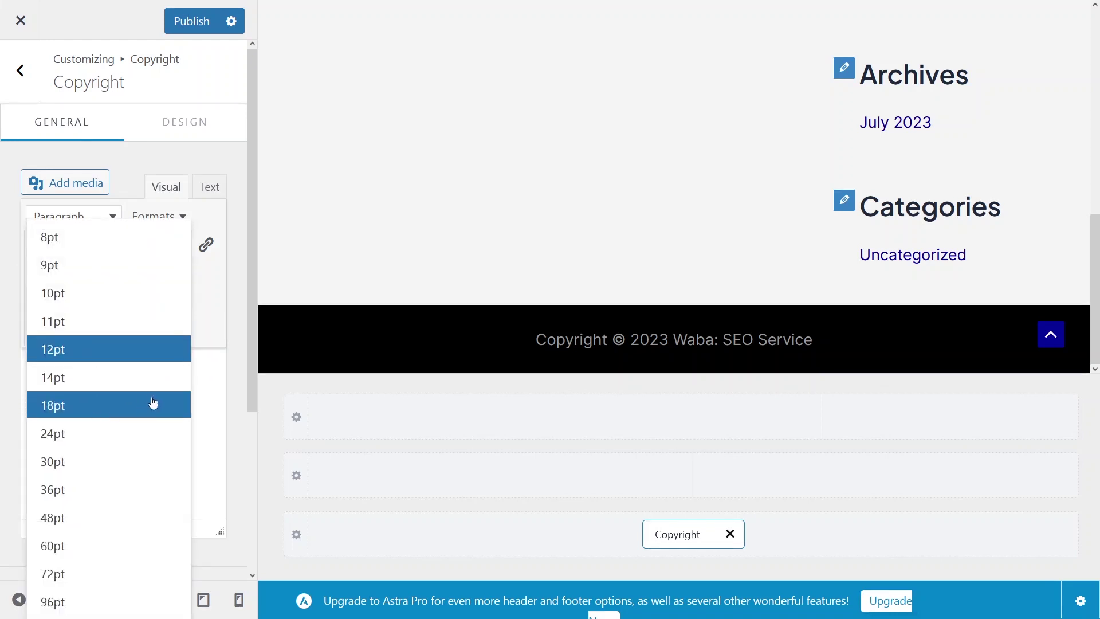
{"action": "left_click", "coordinate": [210, 388]}
{"action": "left_click", "coordinate": [146, 300]}
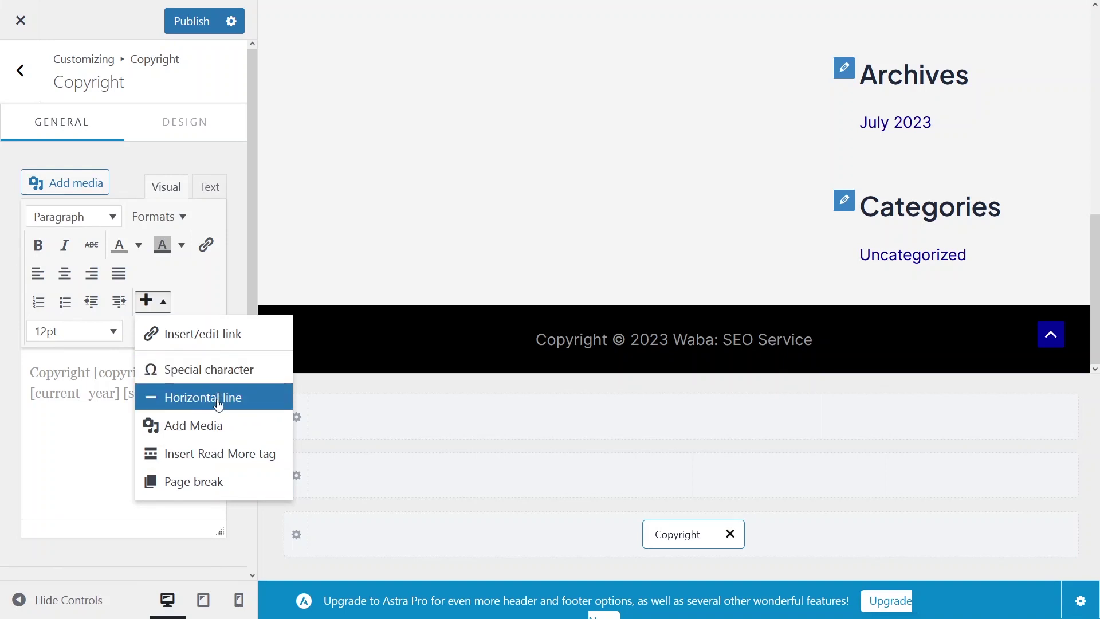
{"action": "left_click", "coordinate": [150, 302]}
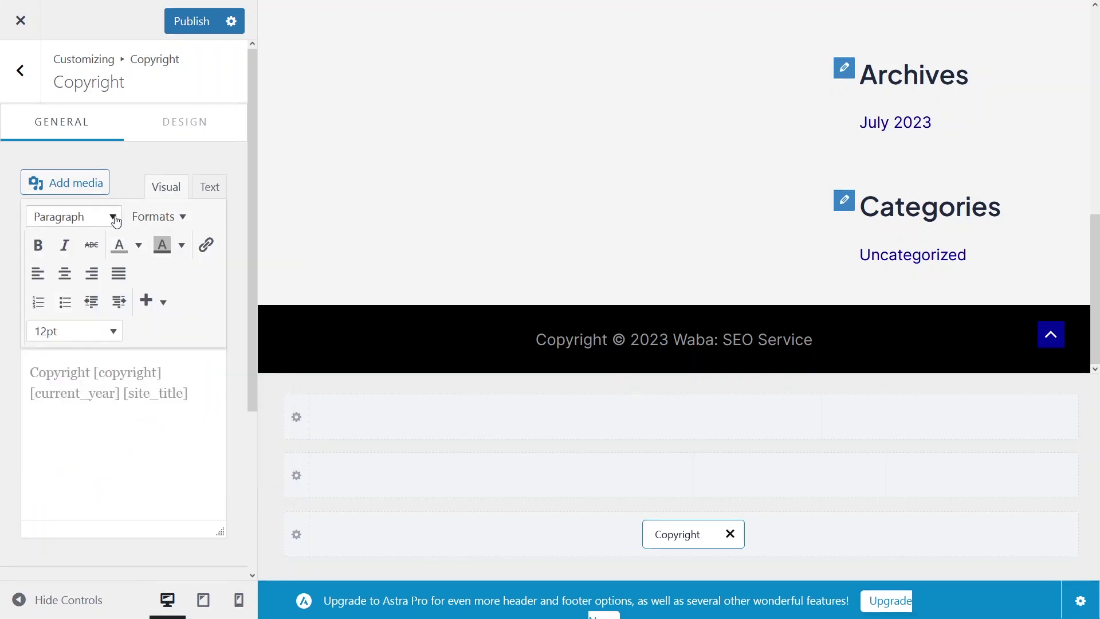
Try the Heading 1 style on the copyright text and return it to Paragraph
{"action": "left_click", "coordinate": [114, 219]}
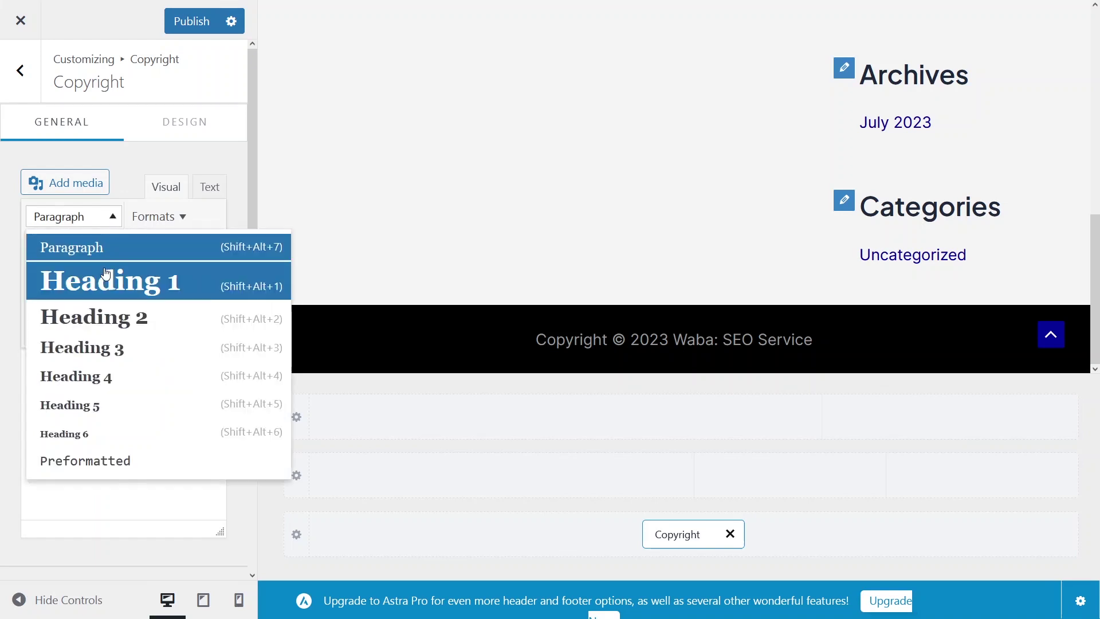
{"action": "left_click", "coordinate": [106, 274]}
{"action": "left_click", "coordinate": [114, 219]}
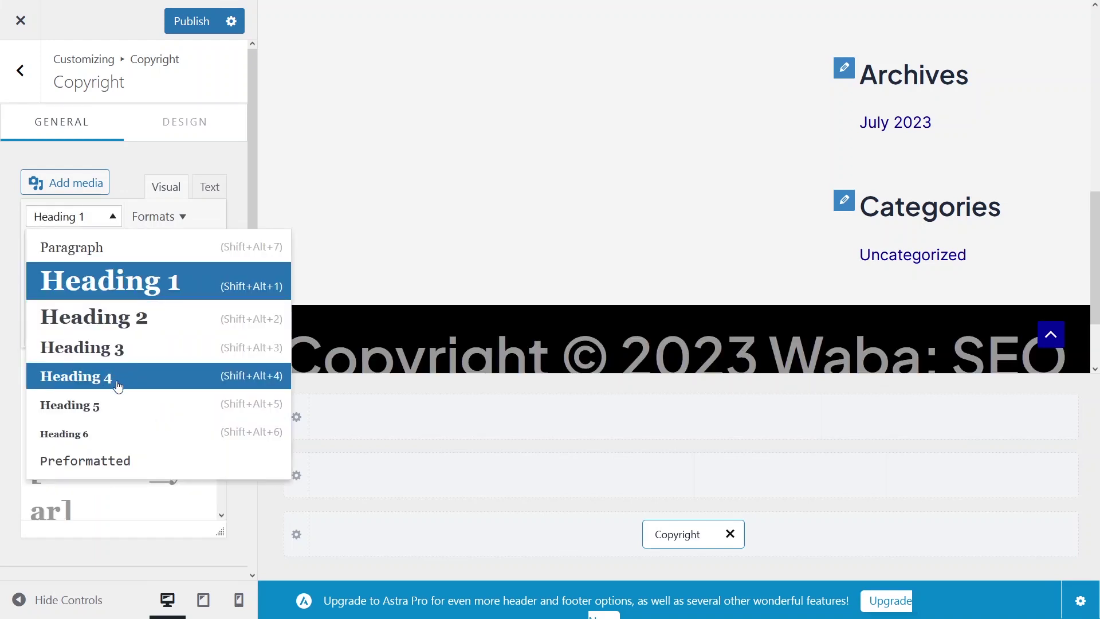
{"action": "left_click", "coordinate": [99, 256]}
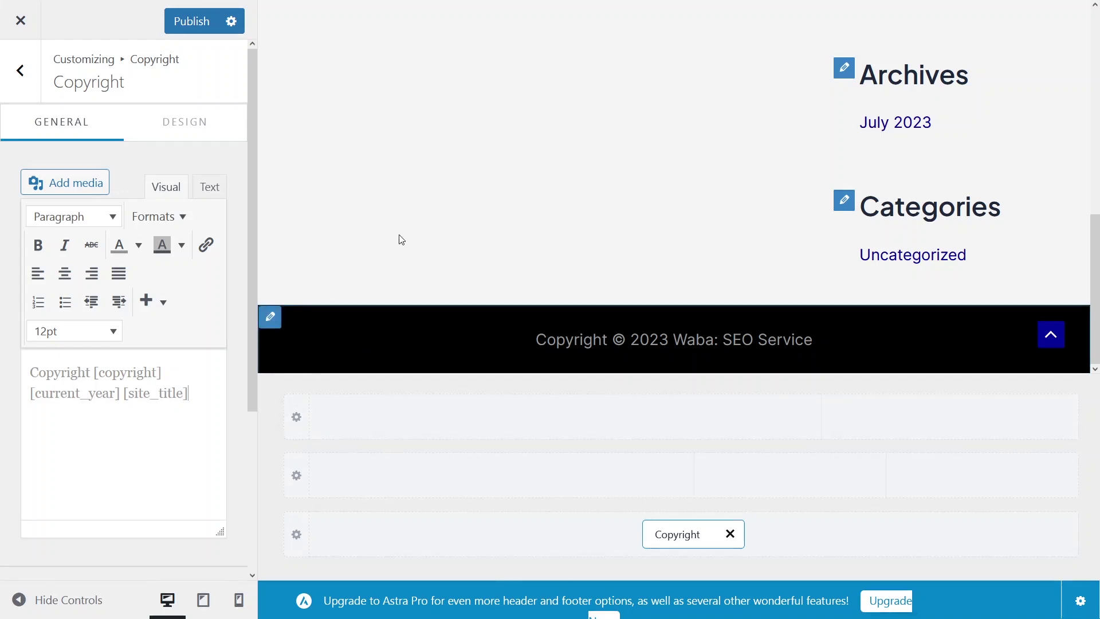
Open the Below Footer row's settings, try six, three and two columns, and return to one column
{"action": "left_click", "coordinate": [272, 319]}
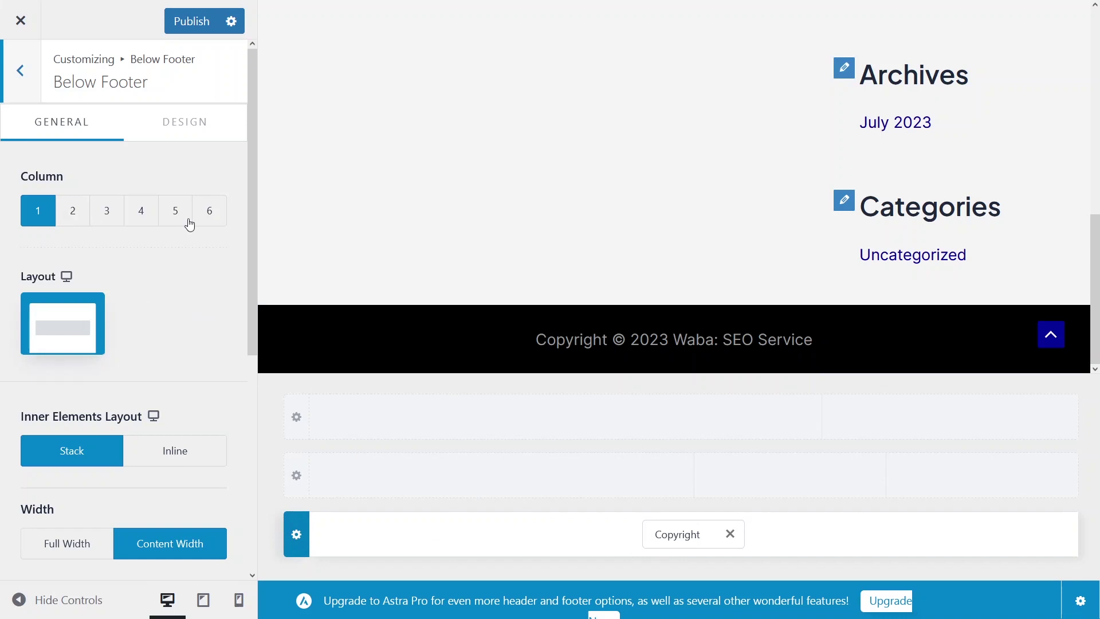
{"action": "left_click", "coordinate": [209, 215]}
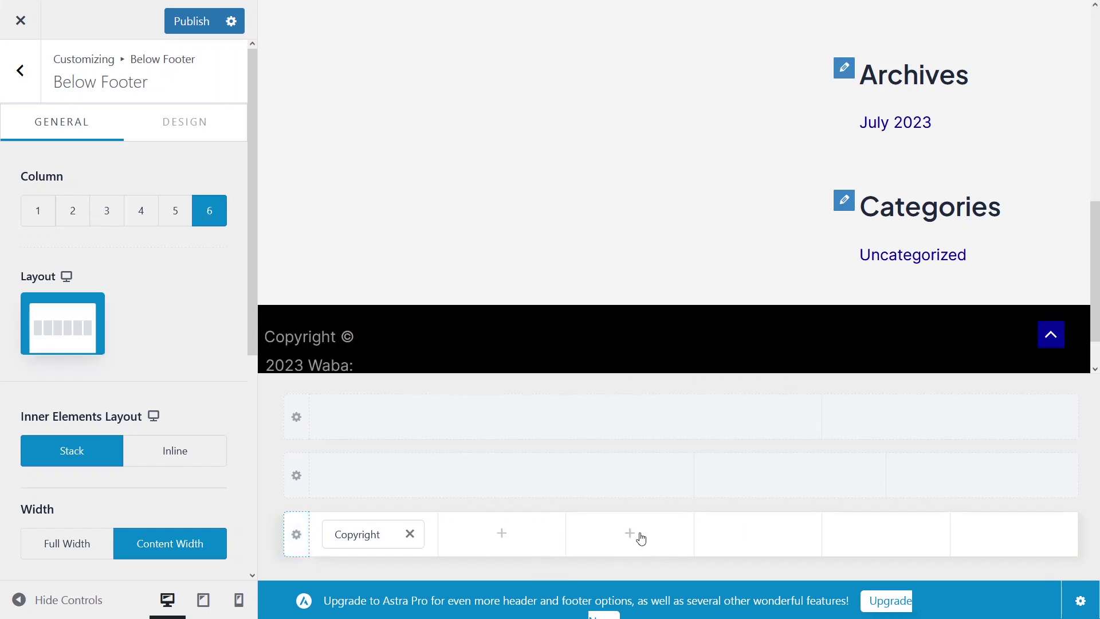
{"action": "left_click", "coordinate": [106, 216]}
{"action": "left_click", "coordinate": [74, 215]}
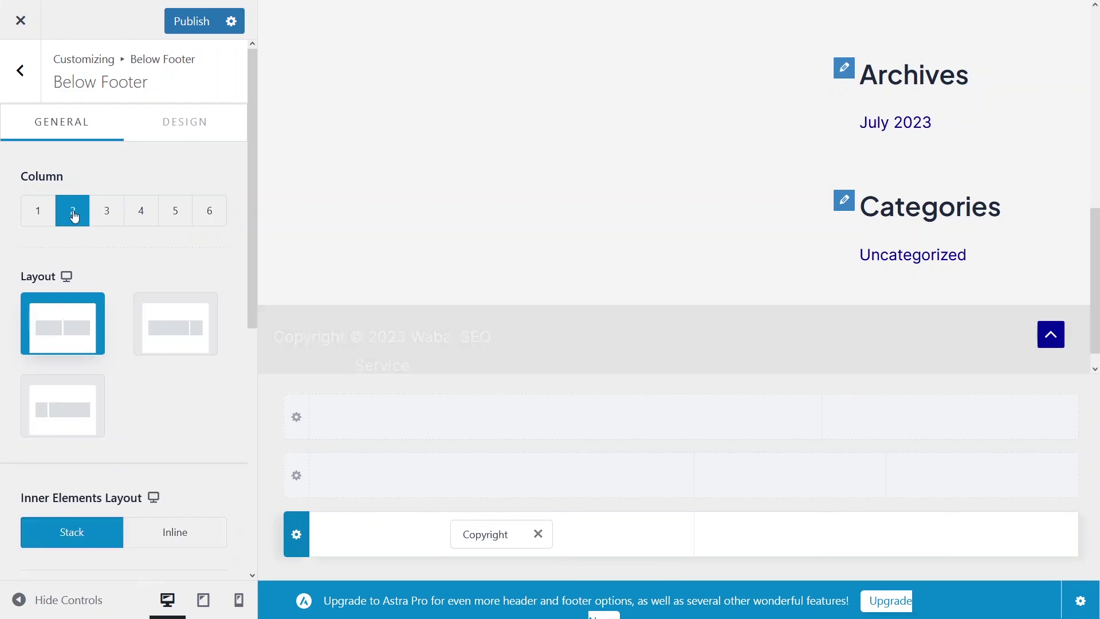
{"action": "left_click", "coordinate": [36, 212]}
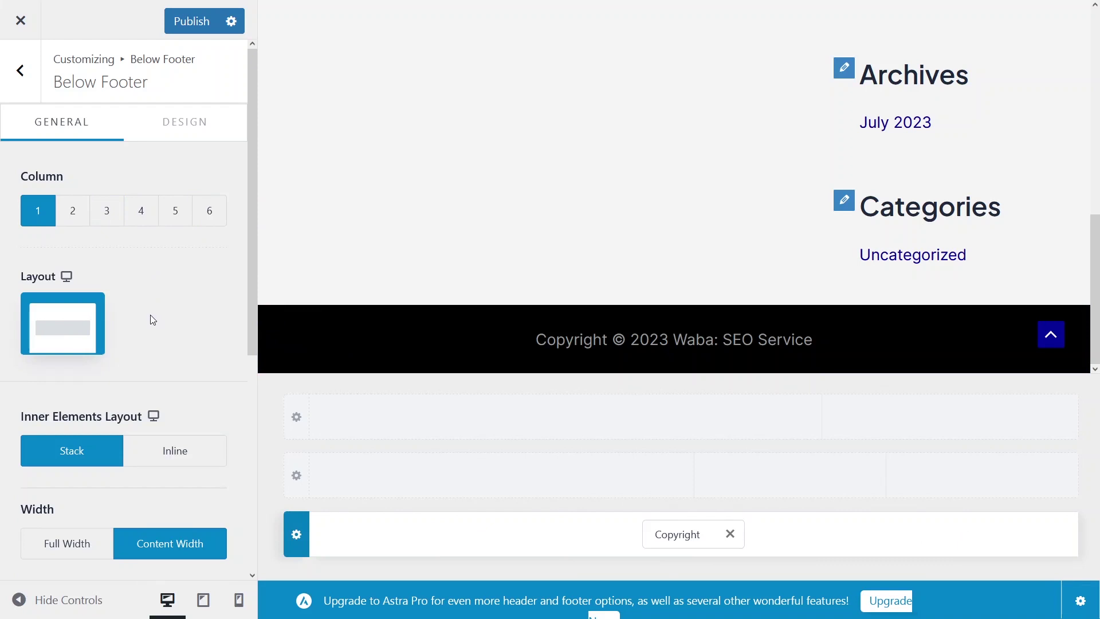
{"action": "scroll", "coordinate": [151, 316], "scroll_direction": "down", "scroll_amount": 2}
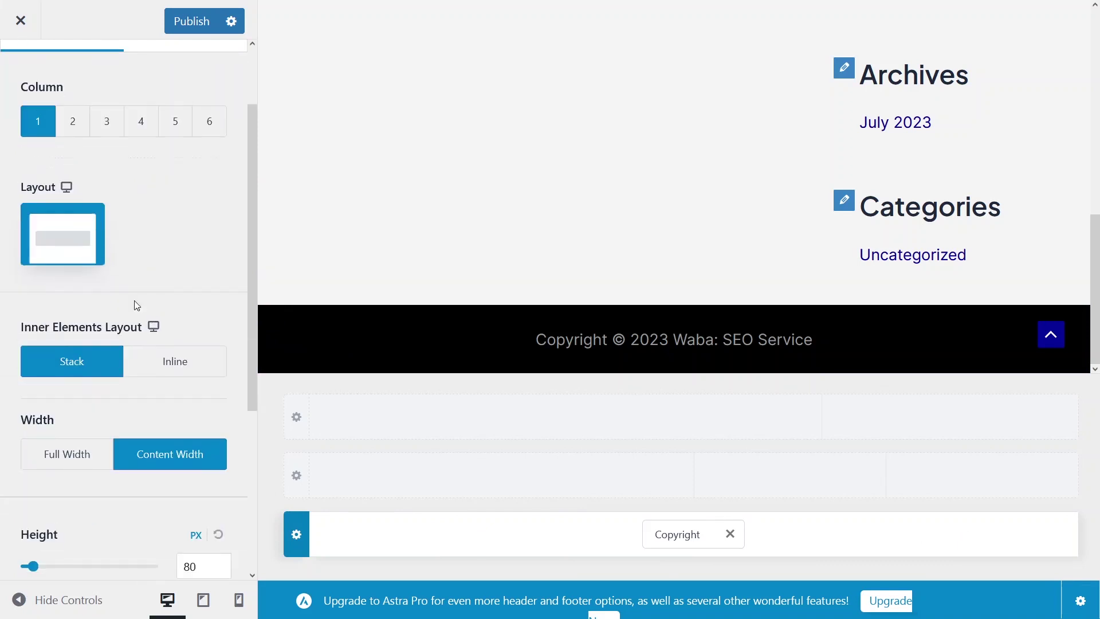
{"action": "left_click", "coordinate": [82, 133]}
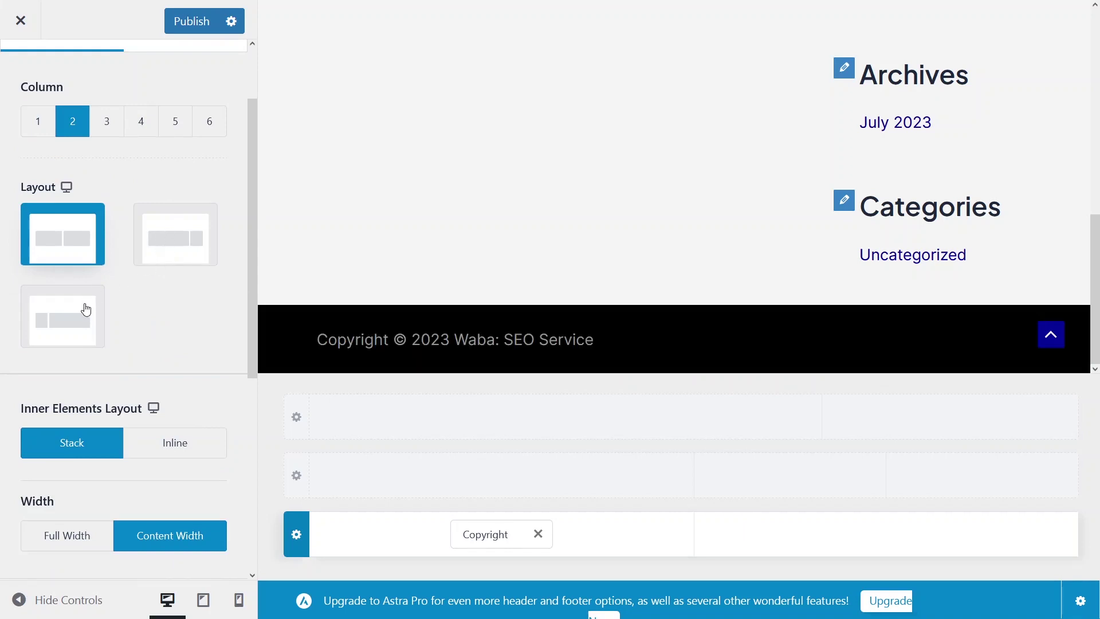
{"action": "left_click", "coordinate": [107, 132]}
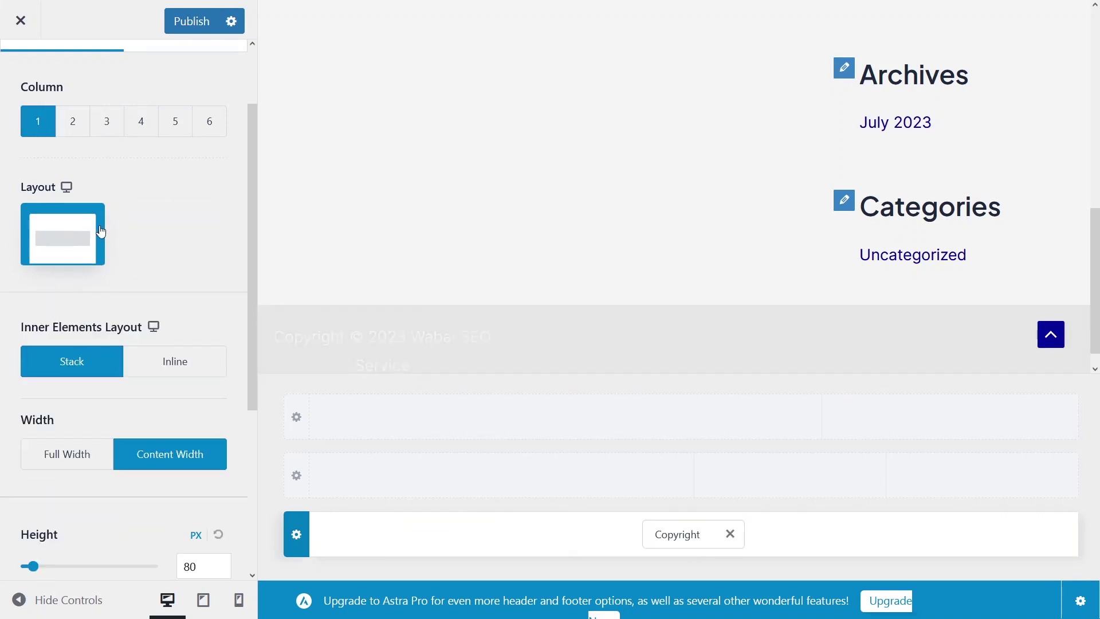
Try a height of 267 px for the Below Footer row and reset it to the default
{"action": "scroll", "coordinate": [149, 264], "scroll_direction": "down", "scroll_amount": 3}
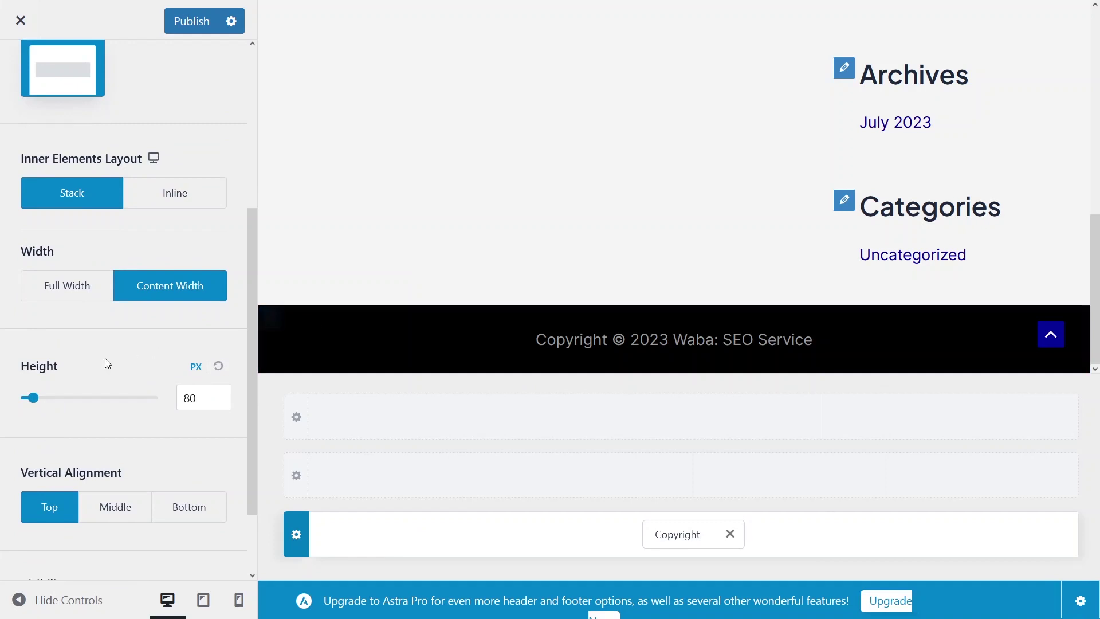
{"action": "left_click_drag", "start_coordinate": [32, 397], "coordinate": [80, 398]}
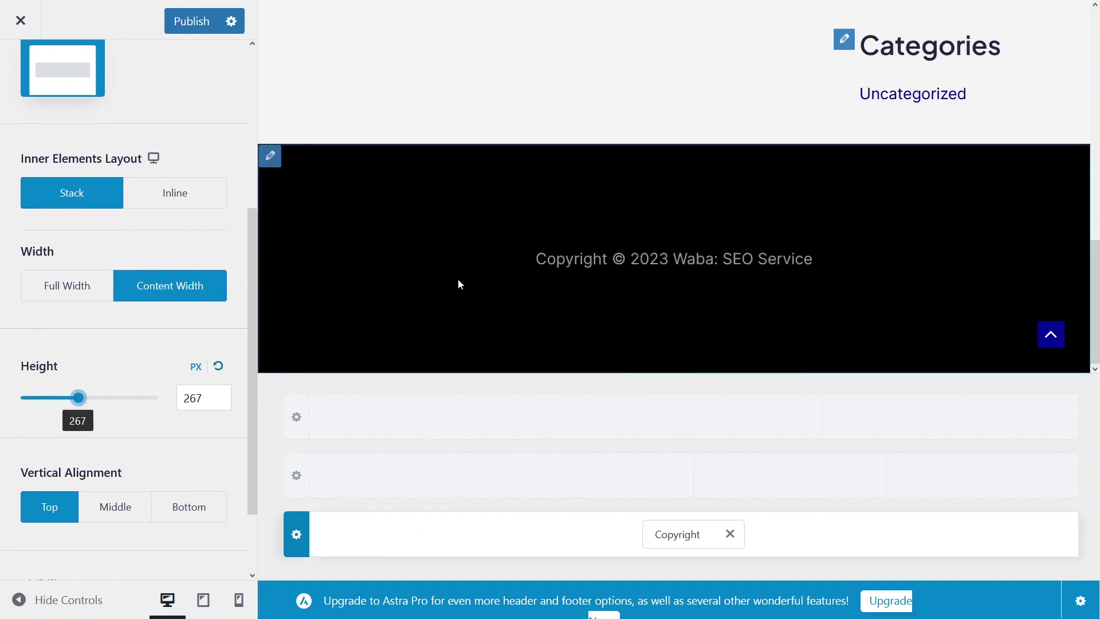
{"action": "left_click", "coordinate": [219, 367]}
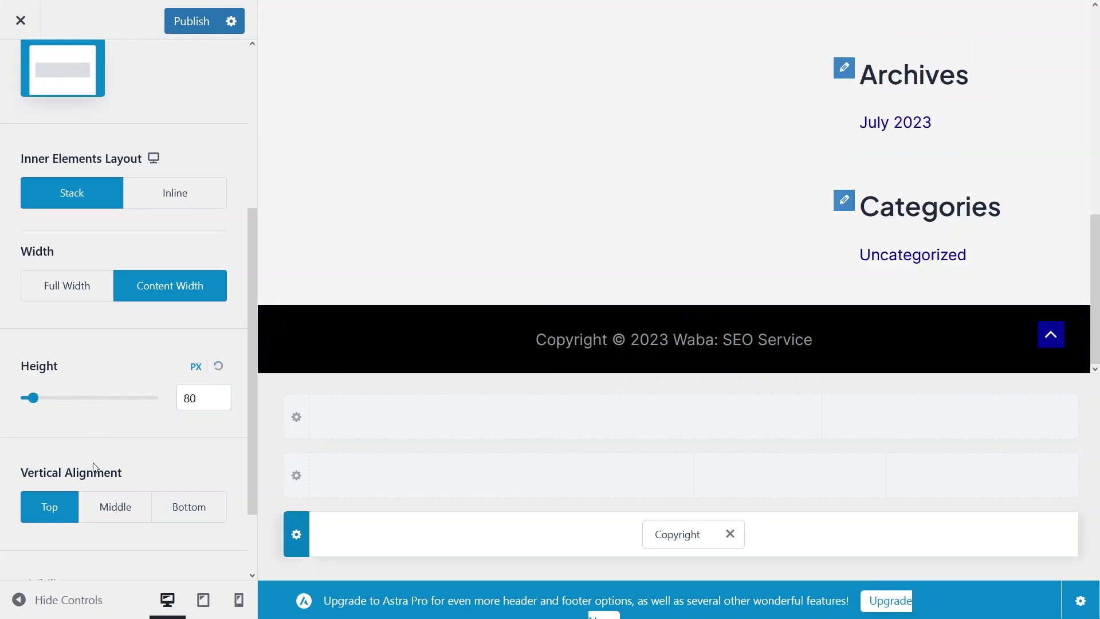
Try Middle and Bottom vertical alignment before restoring Top, and switch the Below Footer row's desktop visibility off and back on
{"action": "scroll", "coordinate": [108, 418], "scroll_direction": "down", "scroll_amount": 2}
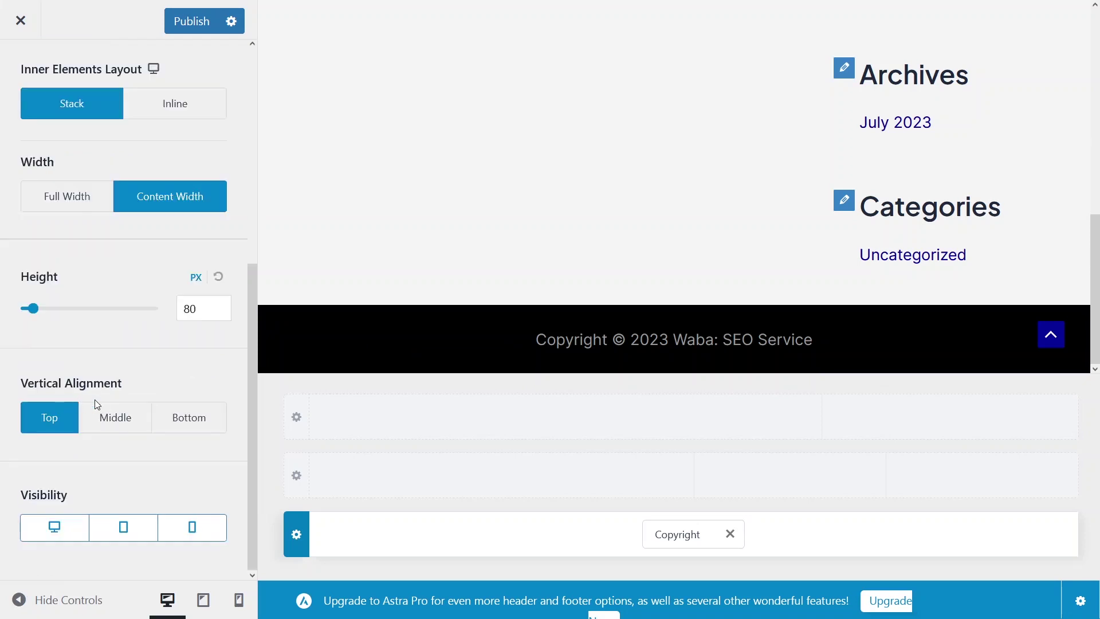
{"action": "left_click", "coordinate": [114, 418]}
{"action": "left_click", "coordinate": [187, 419]}
{"action": "left_click", "coordinate": [57, 431]}
{"action": "left_click", "coordinate": [71, 540]}
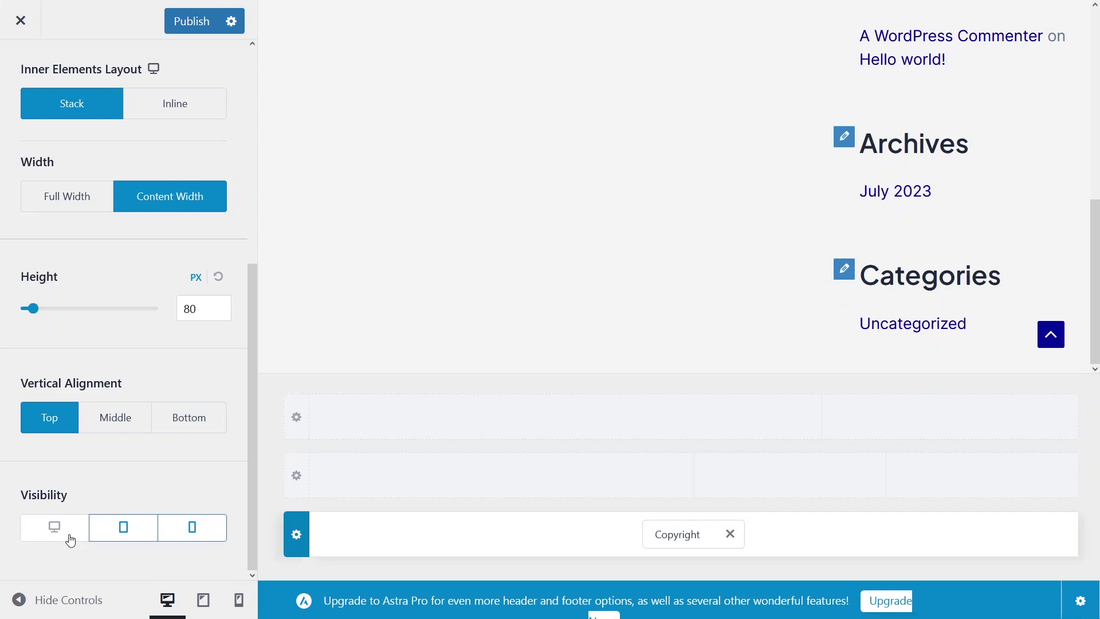
{"action": "left_click", "coordinate": [71, 540]}
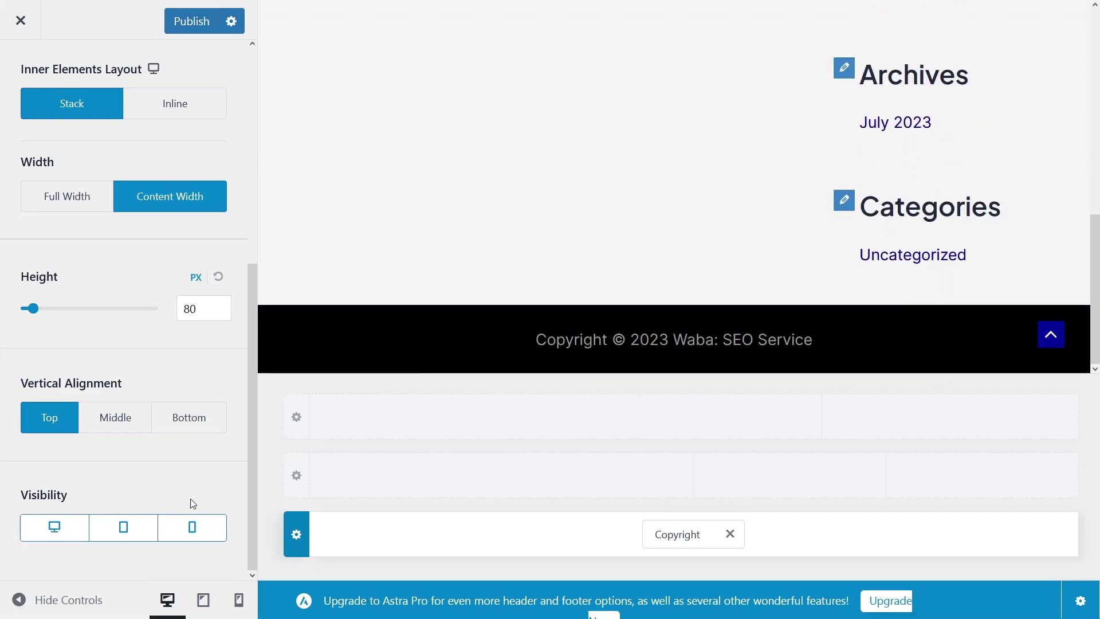
Switch the Below Footer row's mobile visibility off, check it in the mobile preview, restore it and return to the desktop preview
{"action": "left_click", "coordinate": [178, 528]}
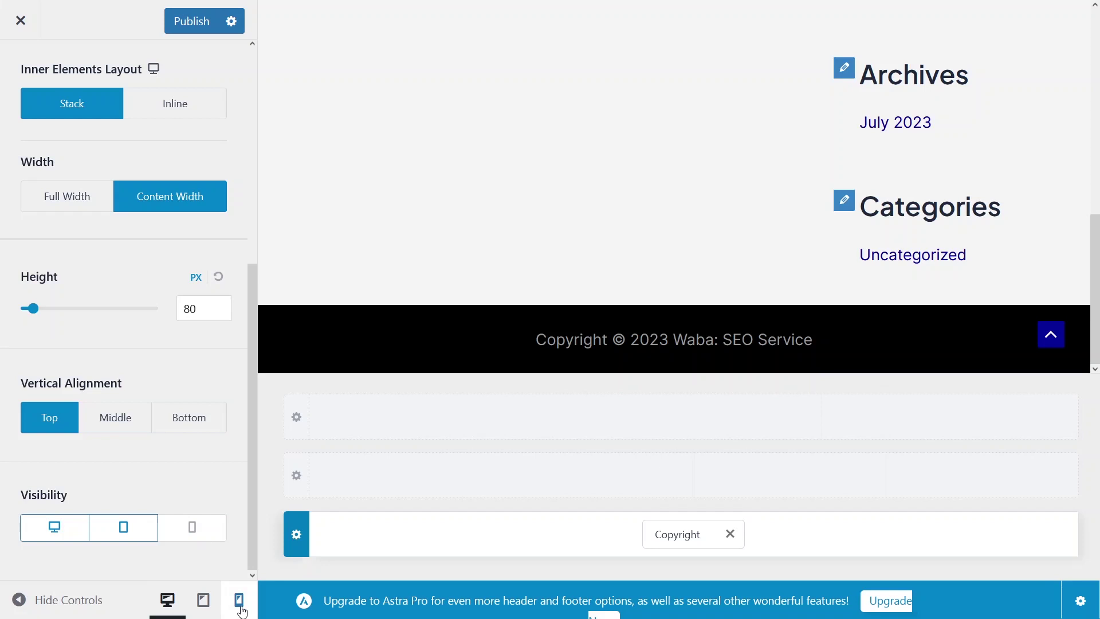
{"action": "left_click", "coordinate": [241, 612]}
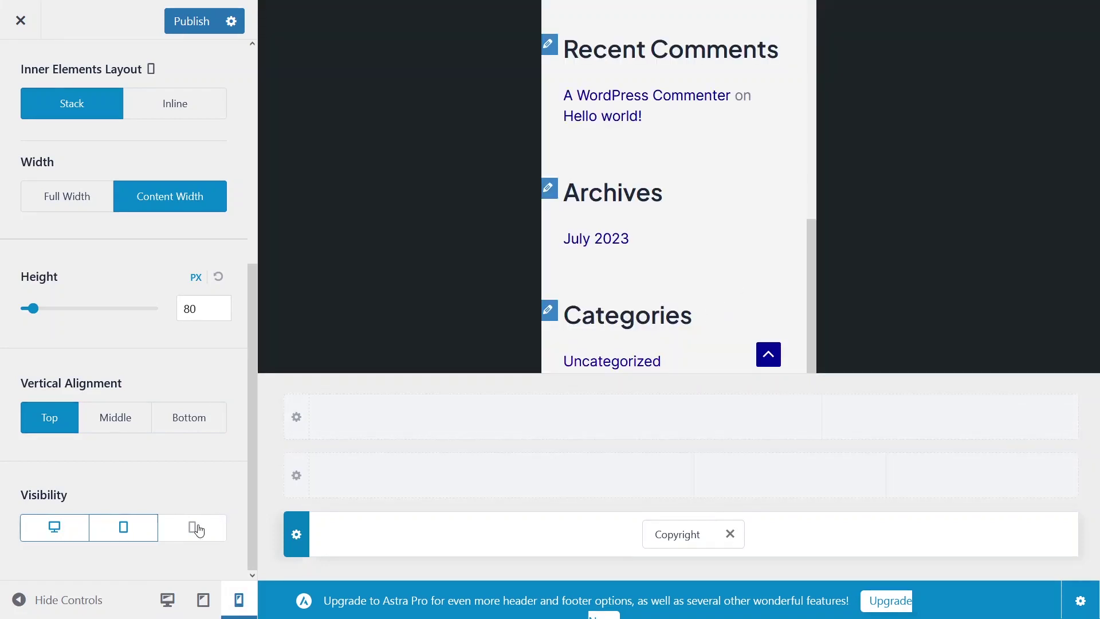
{"action": "left_click", "coordinate": [199, 530]}
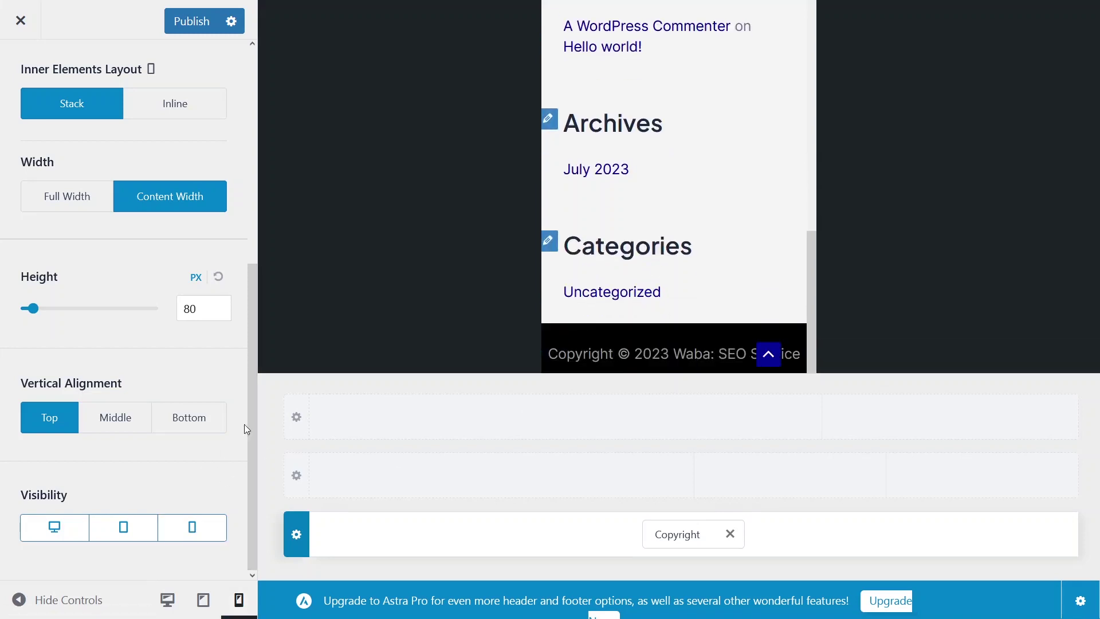
{"action": "left_click", "coordinate": [167, 600]}
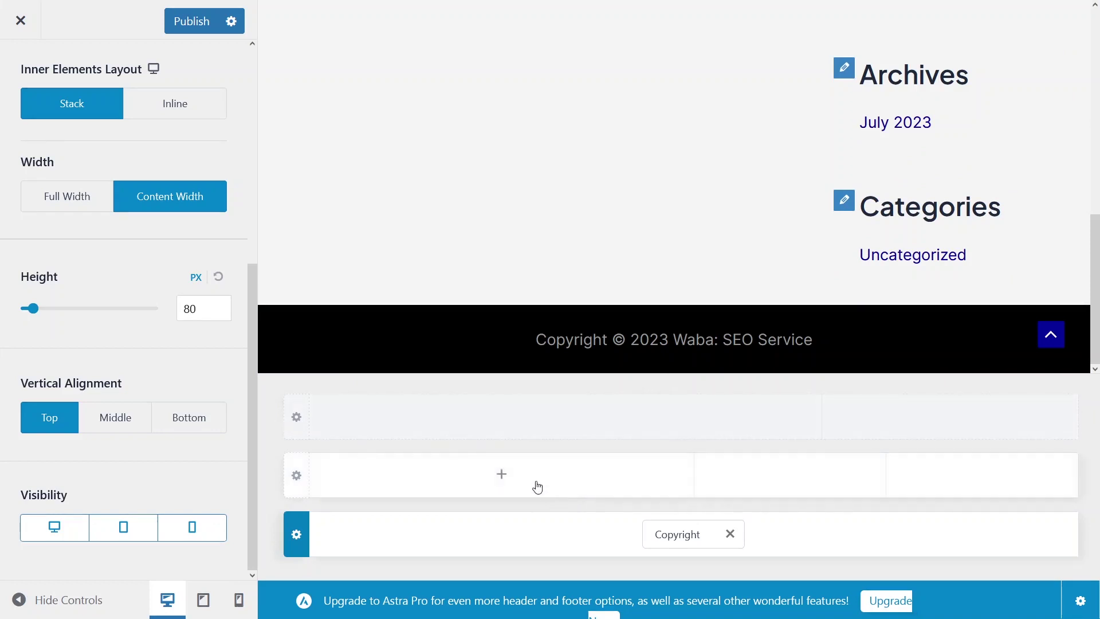
Add the HTML 1 element to the first column of the middle footer row and open its content for editing
{"action": "left_click", "coordinate": [501, 476]}
{"action": "left_click", "coordinate": [412, 267]}
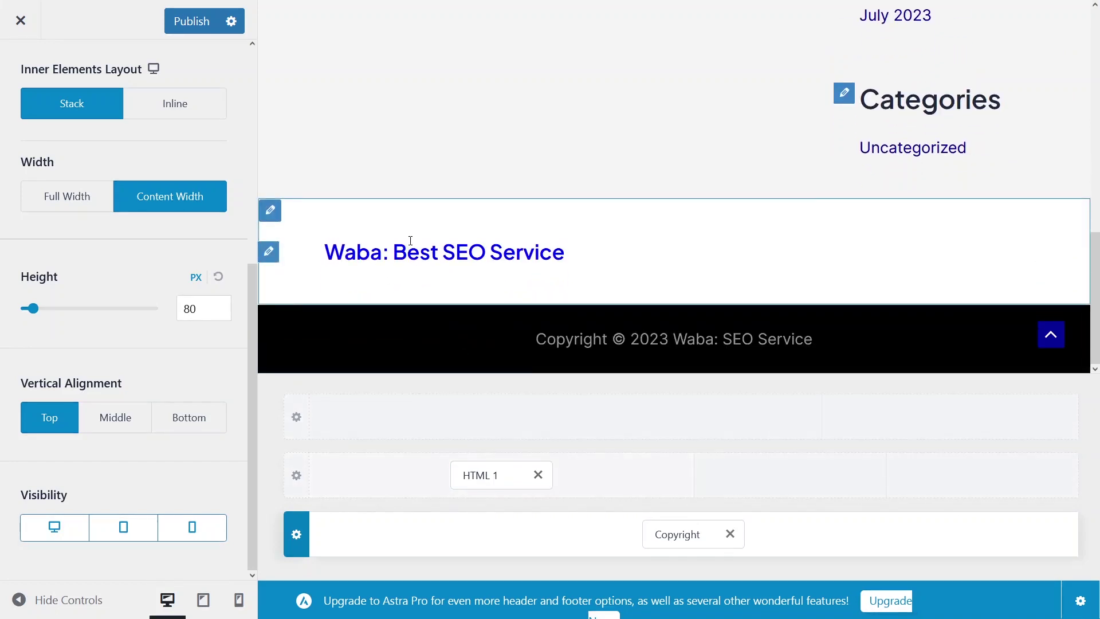
{"action": "left_click", "coordinate": [269, 252]}
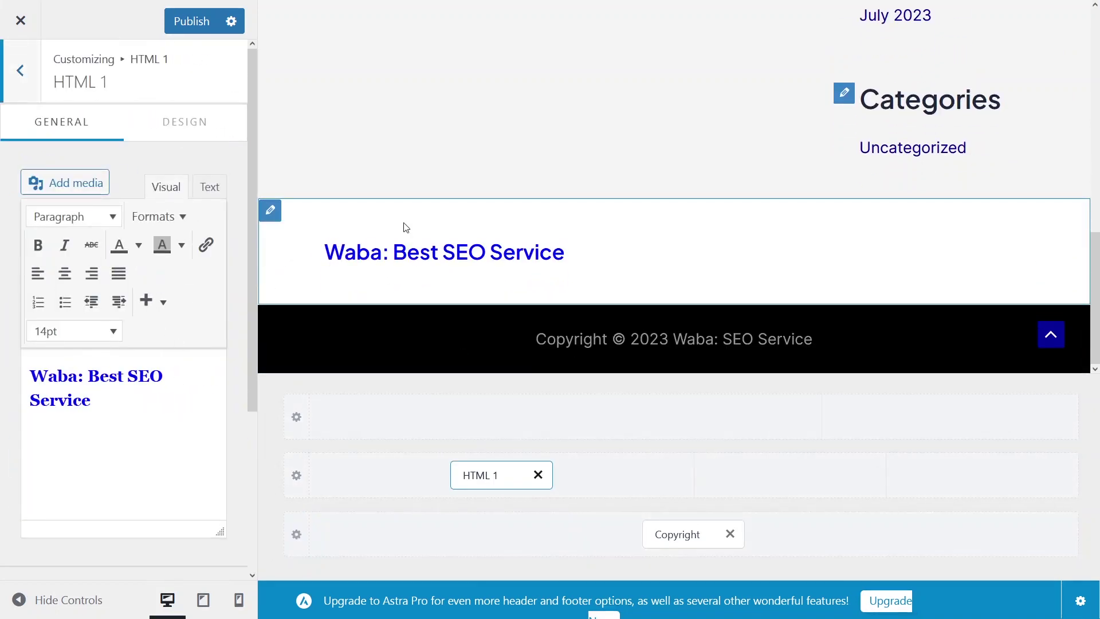
Replace the HTML 1 text with "Waba: Rising SEO Service" and format it as Heading 3
{"action": "left_click", "coordinate": [110, 395]}
{"action": "key", "text": "shift+Left"}
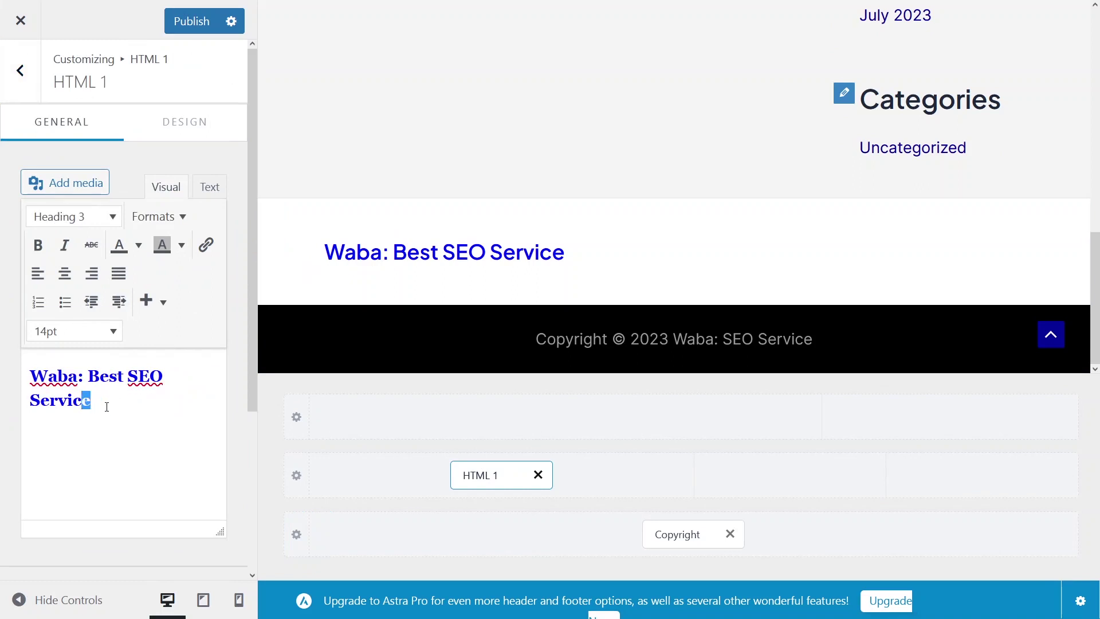
{"action": "left_click", "coordinate": [108, 401]}
{"action": "key", "text": "ctrl+a"}
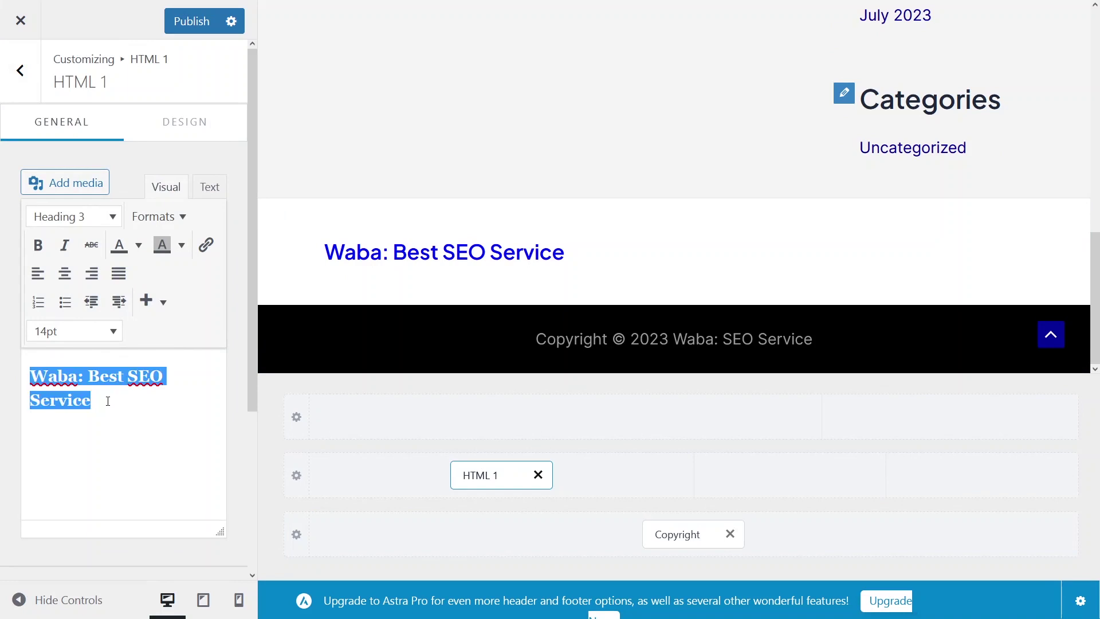
{"action": "key", "text": "BackSpace"}
{"action": "type", "text": "Wa"}
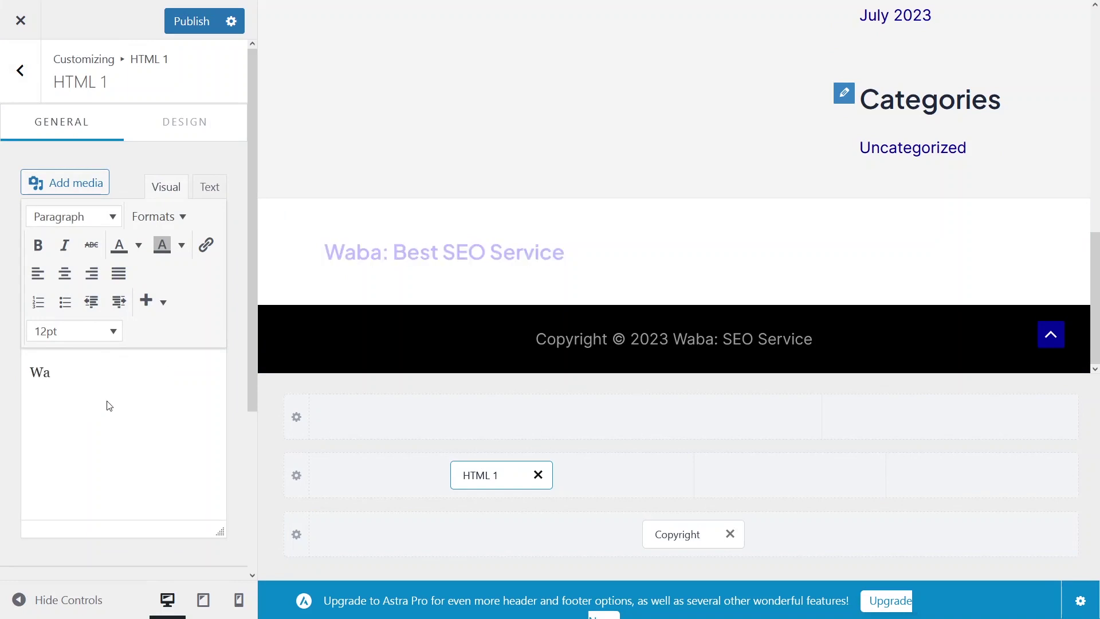
{"action": "type", "text": "ba: Rising SEO S"}
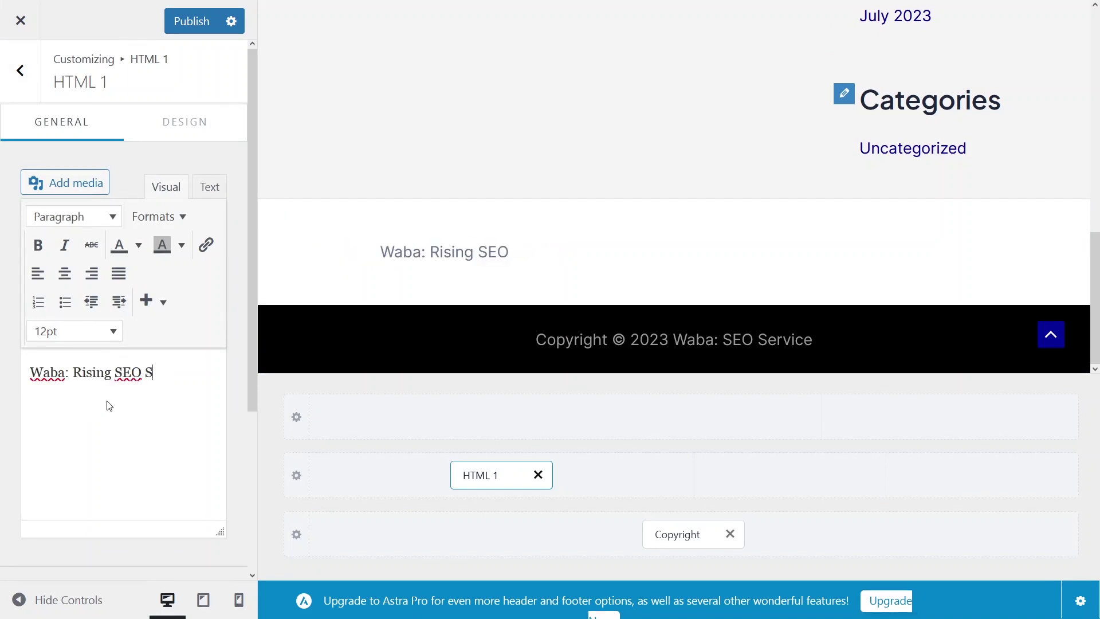
{"action": "type", "text": "ervice"}
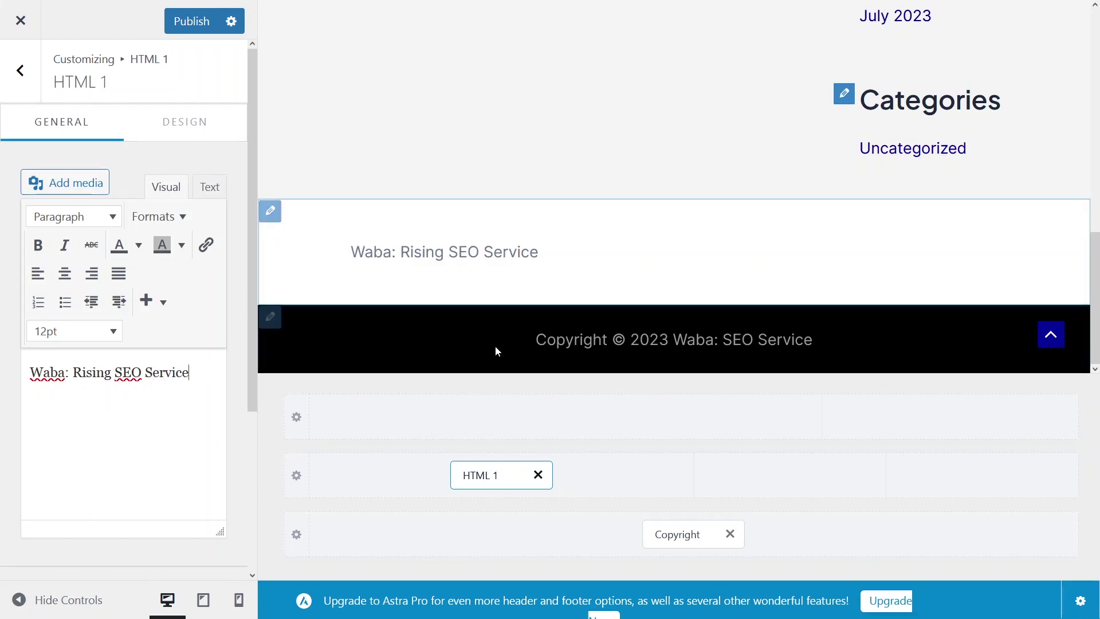
{"action": "left_click", "coordinate": [74, 217]}
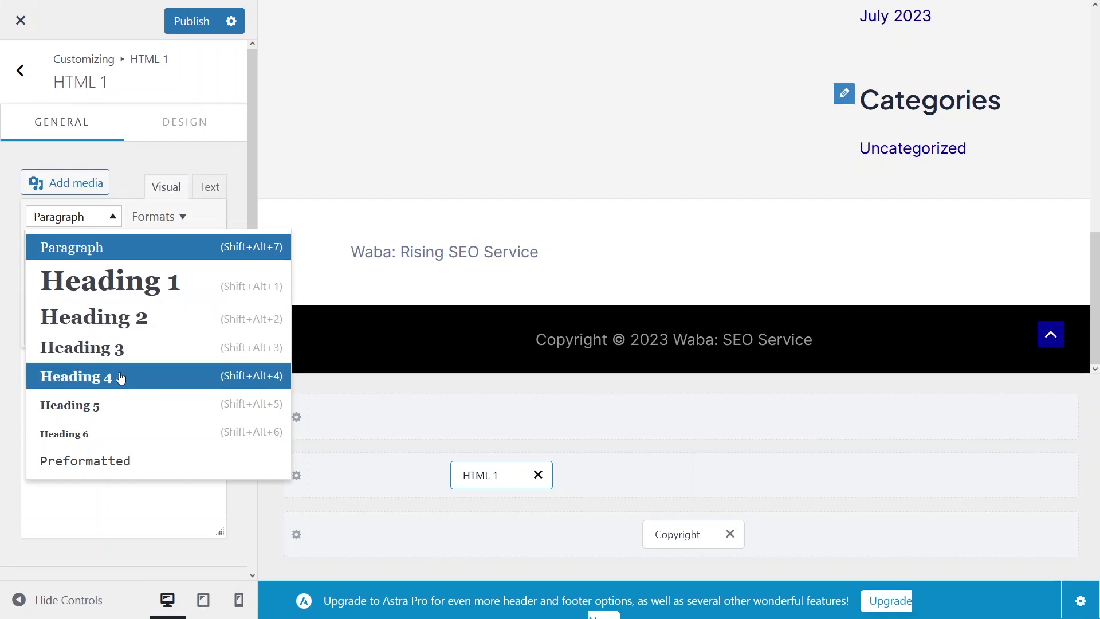
{"action": "left_click", "coordinate": [118, 362]}
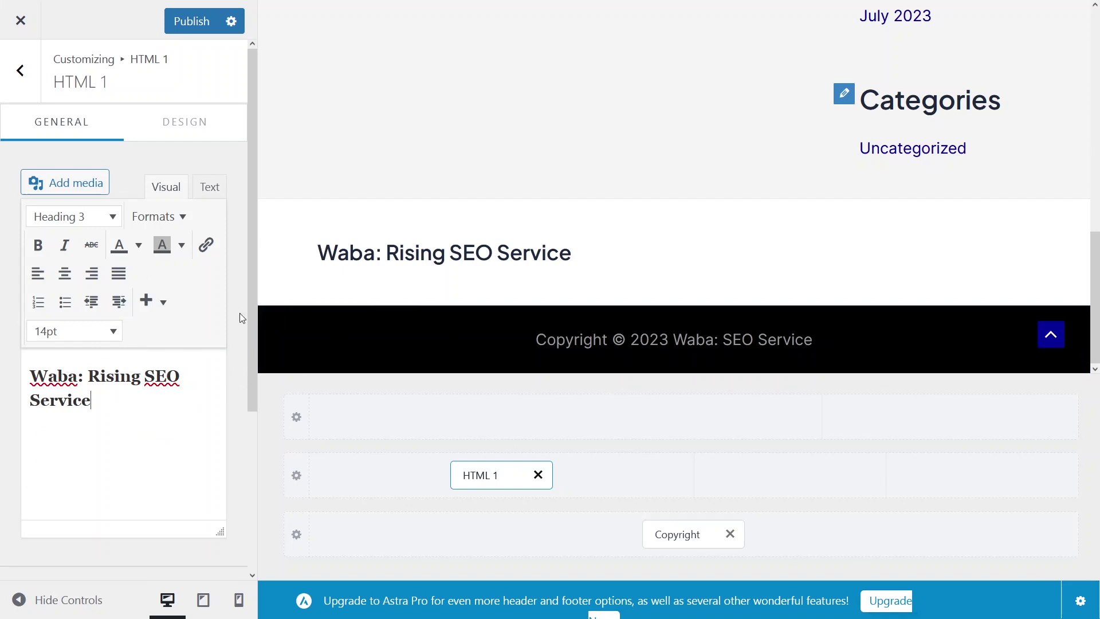
Set the Below Footer row's background color to the dark blue 060097 and return to its general settings
{"action": "left_click", "coordinate": [272, 318]}
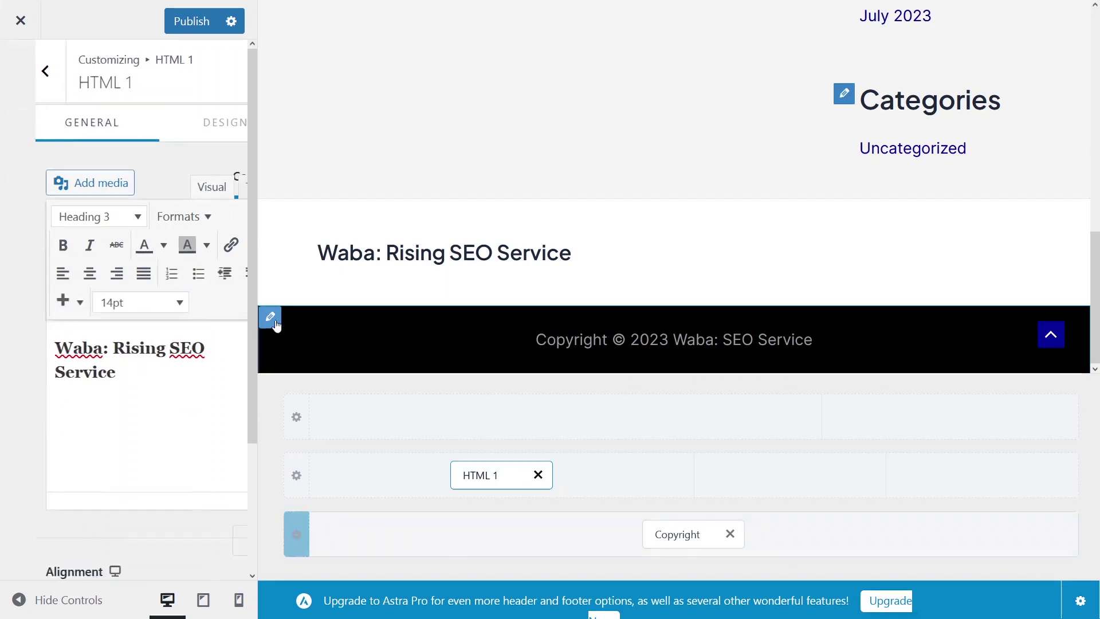
{"action": "left_click", "coordinate": [201, 122]}
{"action": "scroll", "coordinate": [188, 236], "scroll_direction": "down", "scroll_amount": 4}
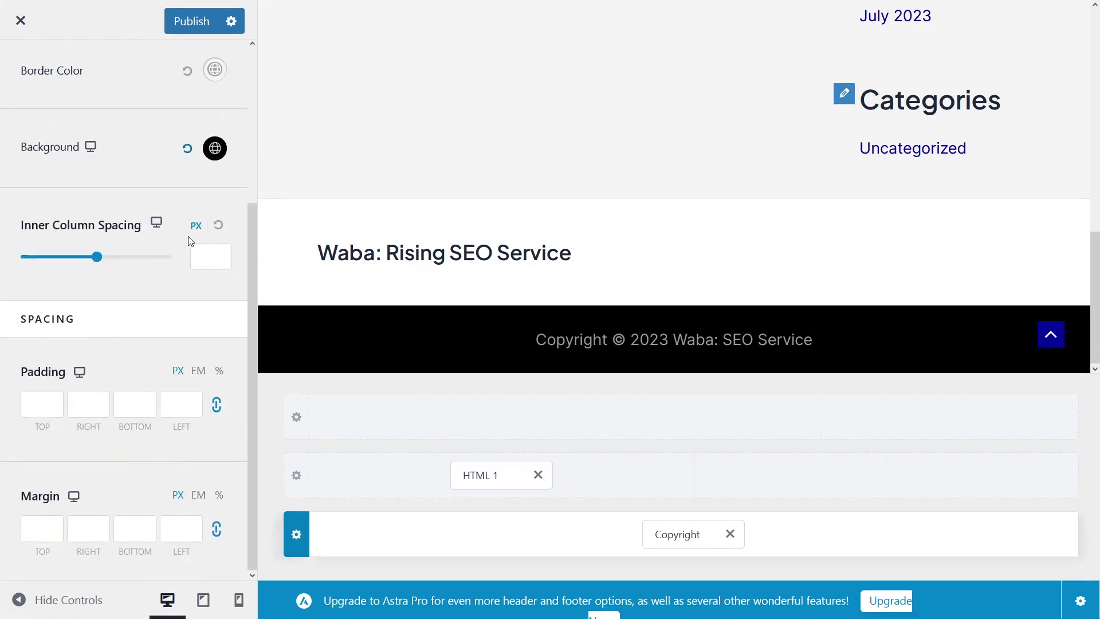
{"action": "scroll", "coordinate": [187, 243], "scroll_direction": "up", "scroll_amount": 4}
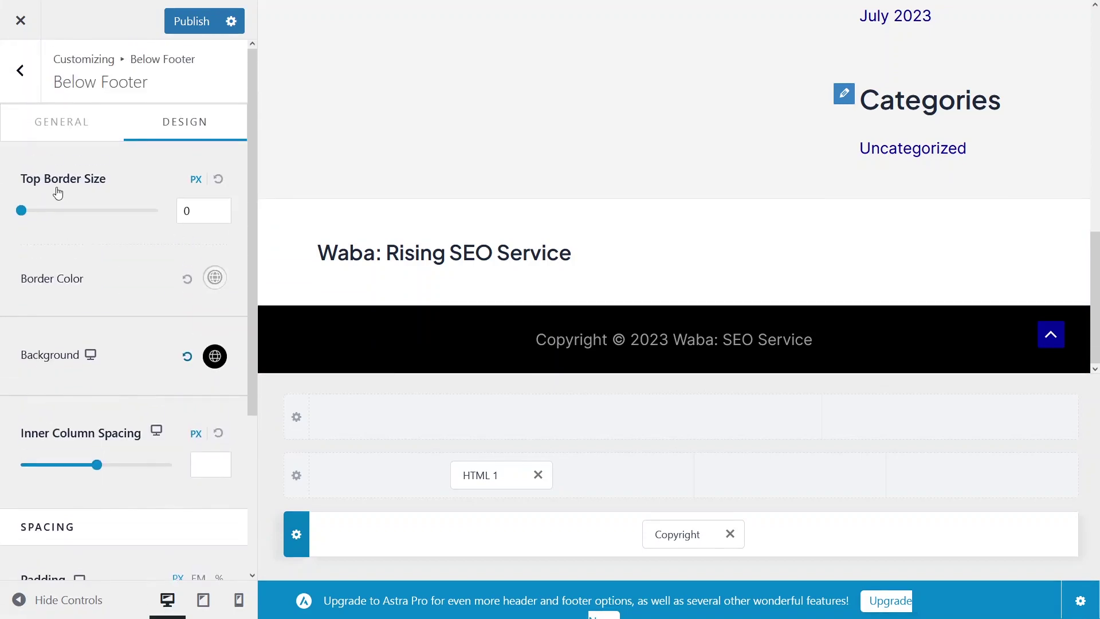
{"action": "scroll", "coordinate": [83, 225], "scroll_direction": "down", "scroll_amount": 2}
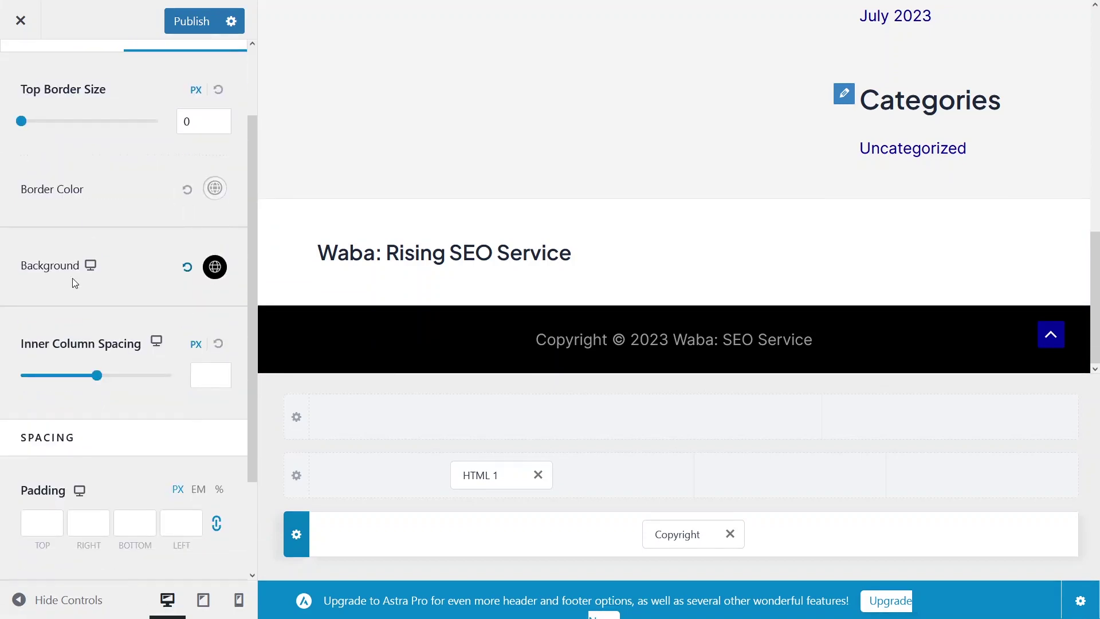
{"action": "scroll", "coordinate": [74, 278], "scroll_direction": "down", "scroll_amount": 3}
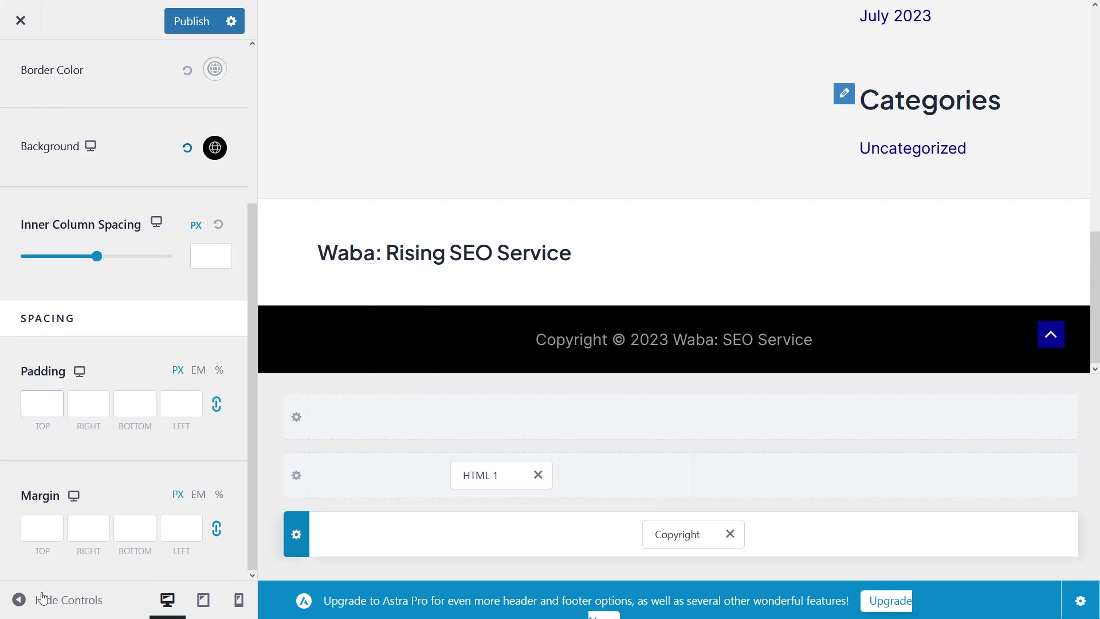
{"action": "left_click", "coordinate": [216, 150]}
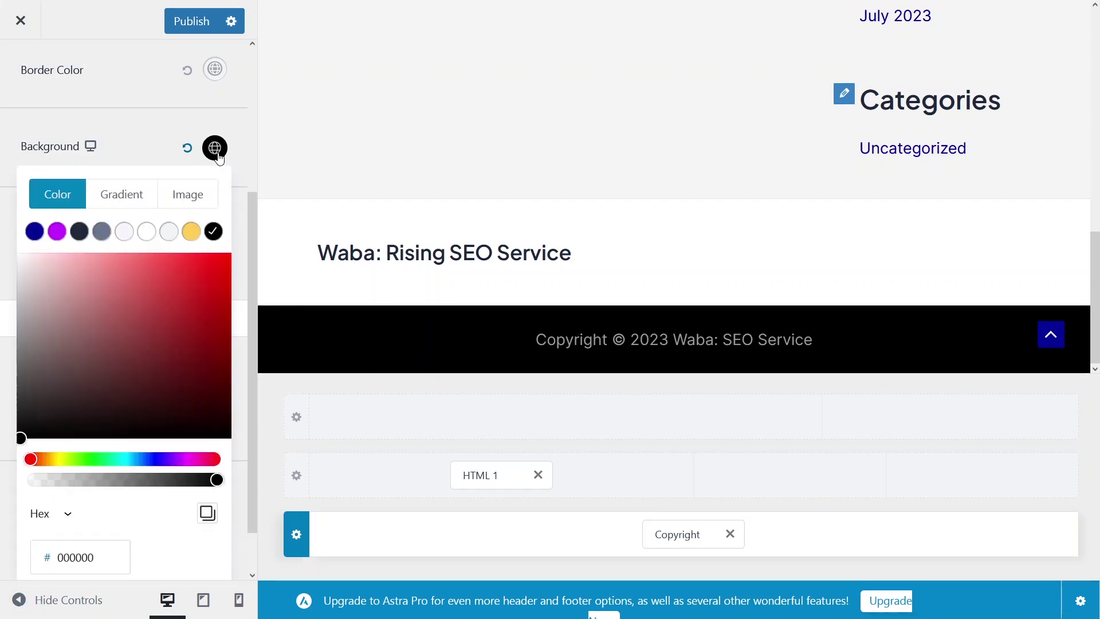
{"action": "left_click", "coordinate": [35, 235]}
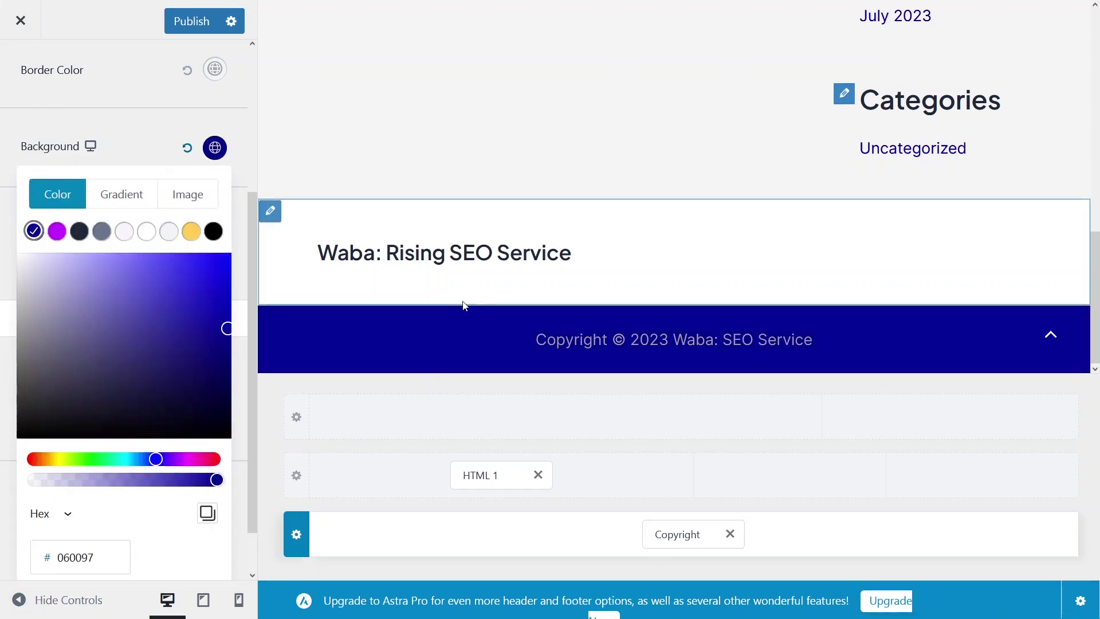
{"action": "left_click", "coordinate": [167, 125]}
{"action": "scroll", "coordinate": [126, 127], "scroll_direction": "up", "scroll_amount": 4}
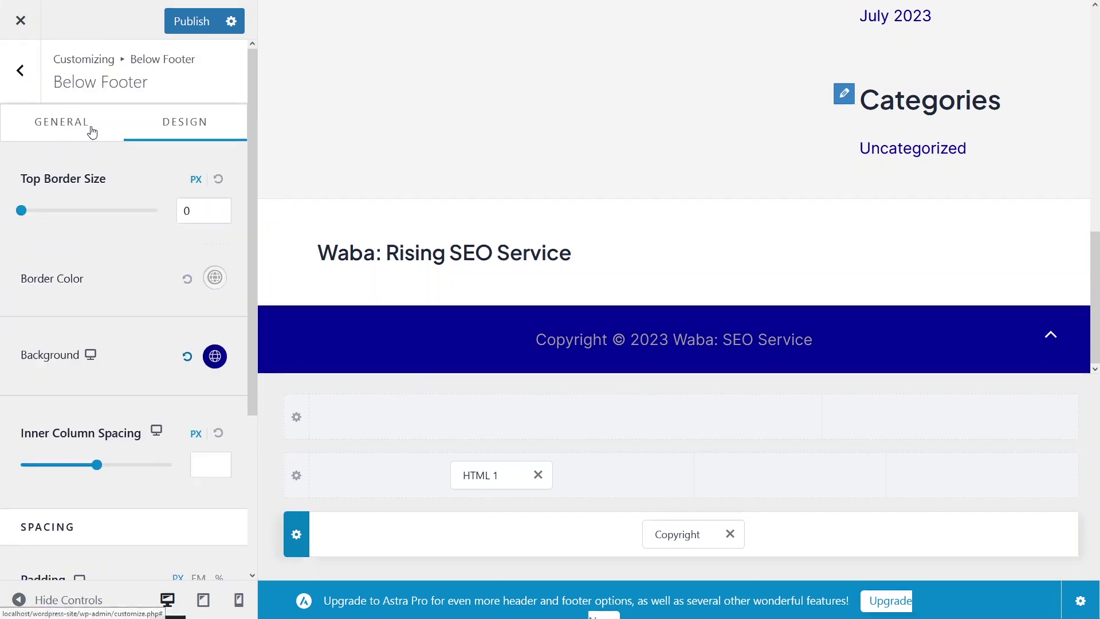
{"action": "left_click", "coordinate": [90, 130]}
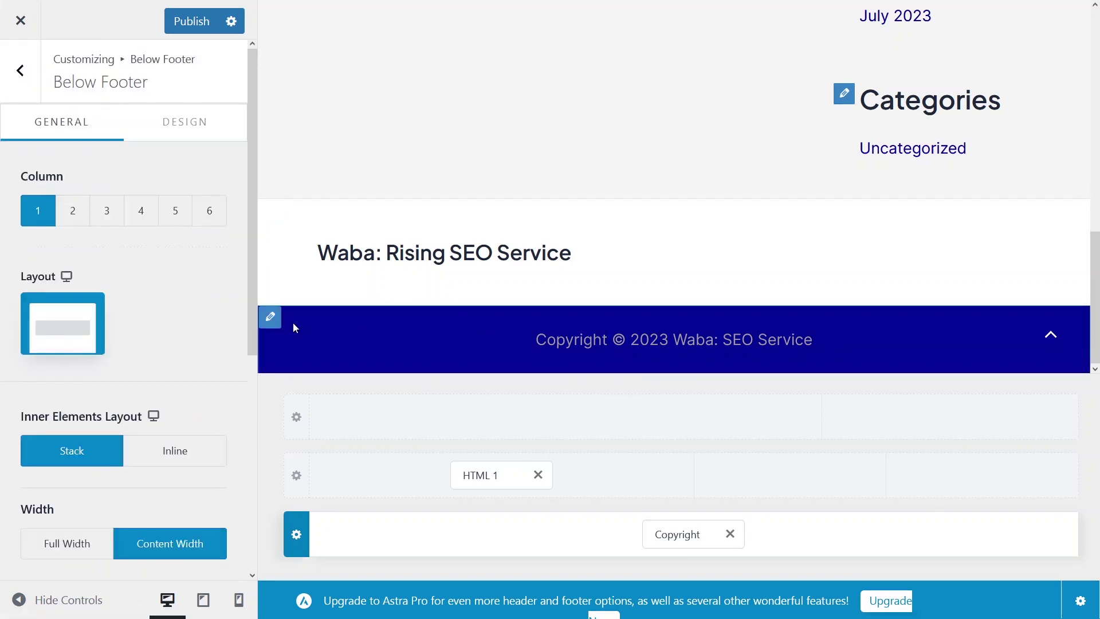
Change the whole copyright text's color to white and return to the Footer Builder overview
{"action": "left_click", "coordinate": [666, 522]}
{"action": "left_click", "coordinate": [141, 247]}
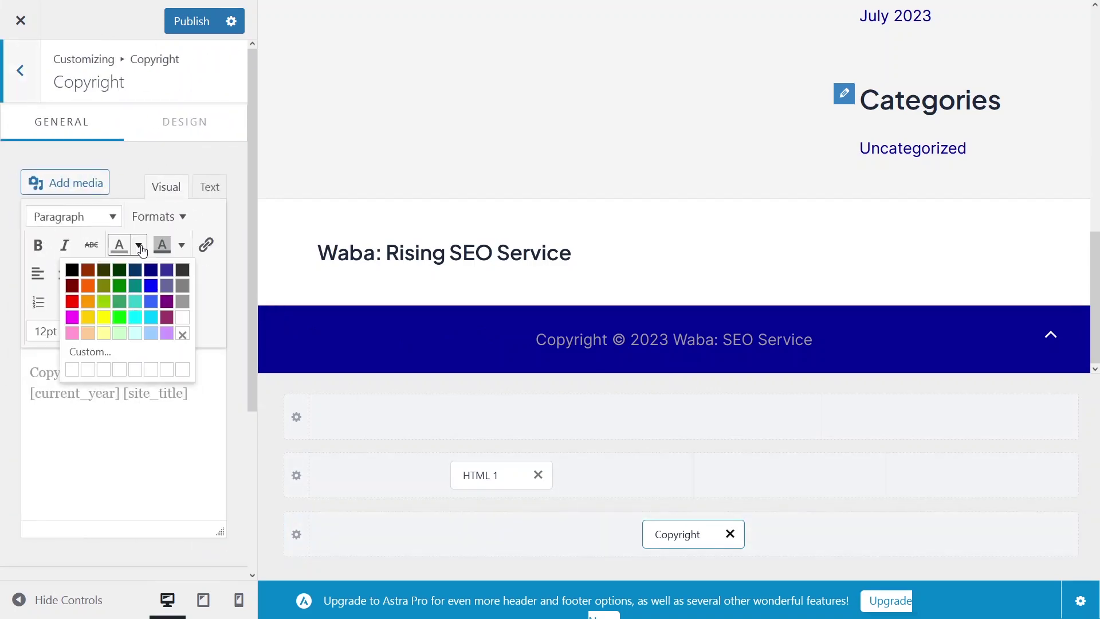
{"action": "left_click", "coordinate": [183, 330]}
{"action": "left_click_drag", "start_coordinate": [195, 392], "coordinate": [30, 373]}
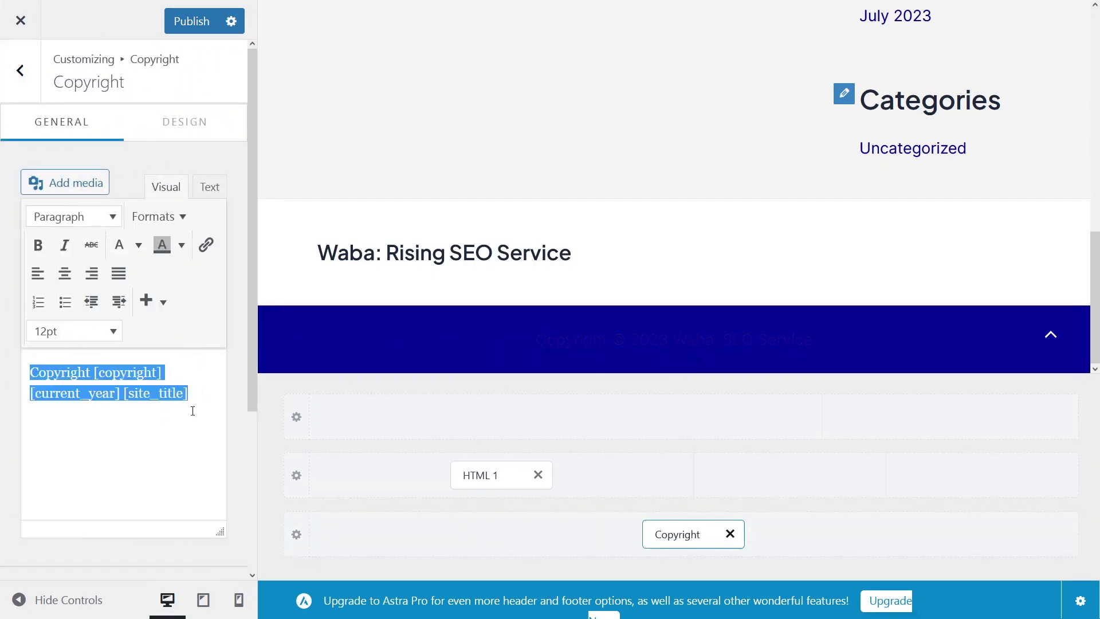
{"action": "left_click", "coordinate": [20, 70]}
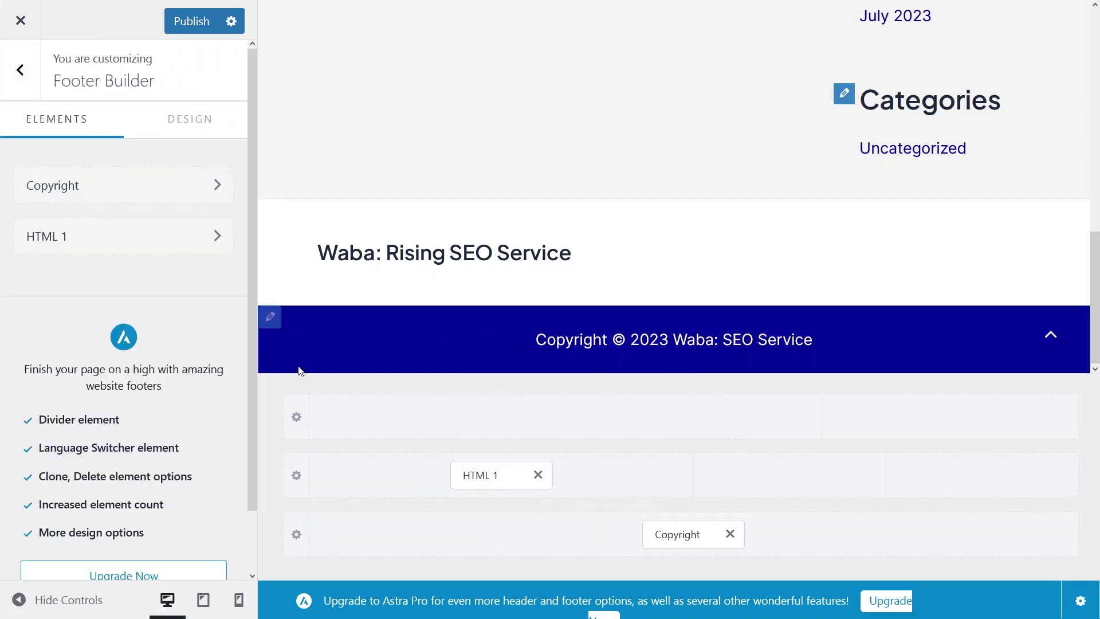
Color the entire "Waba: Rising SEO Service" heading in HTML 1 blue
{"action": "left_click", "coordinate": [501, 482]}
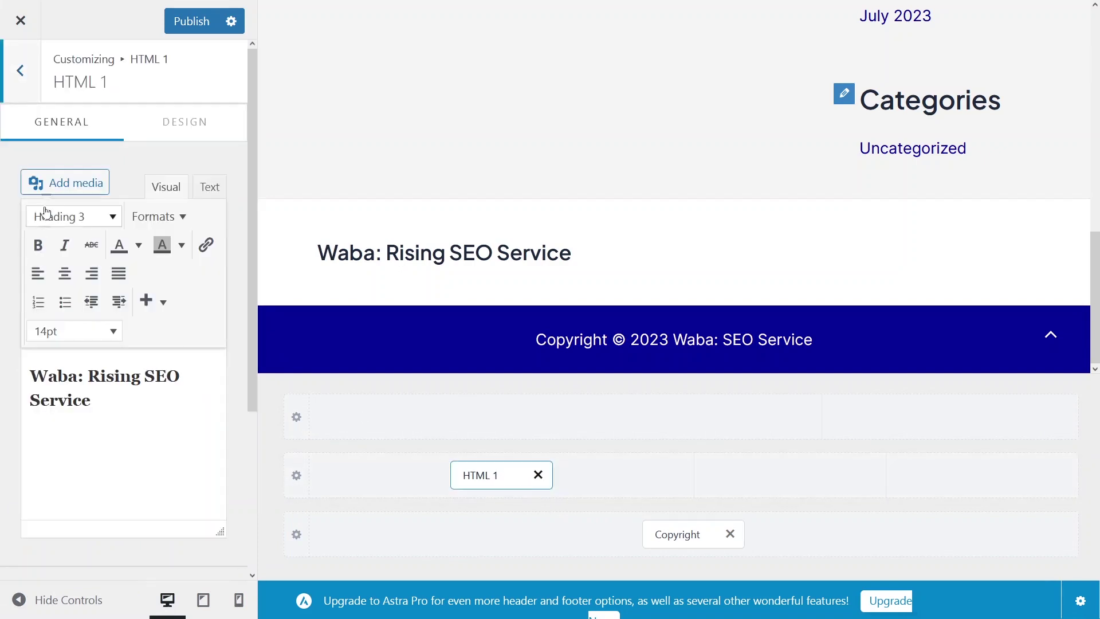
{"action": "left_click_drag", "start_coordinate": [115, 411], "coordinate": [14, 384]}
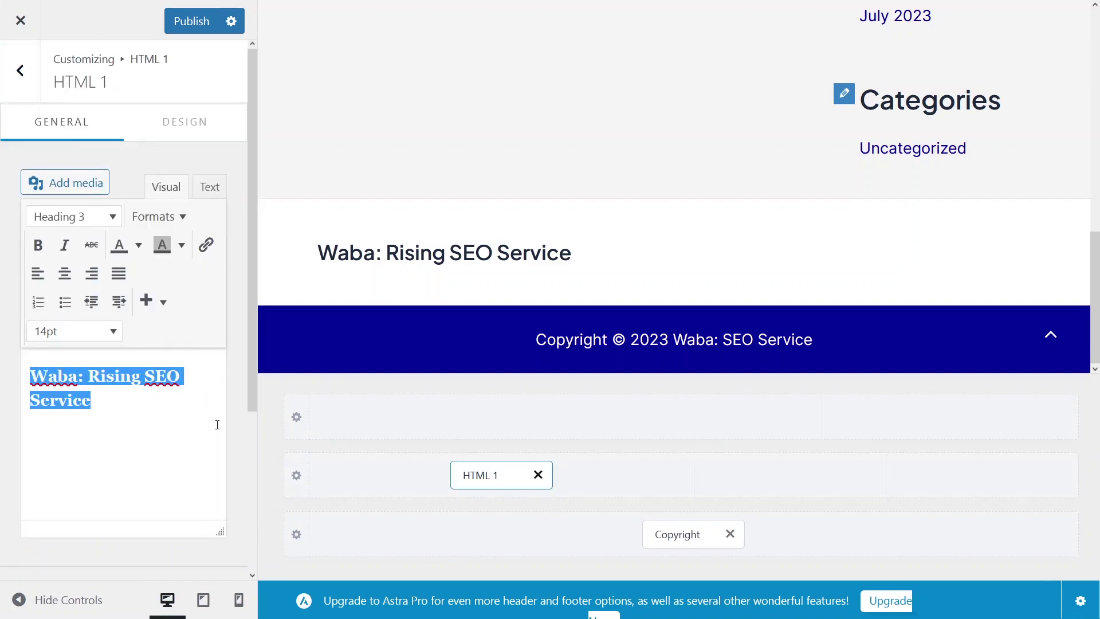
{"action": "left_click", "coordinate": [138, 246]}
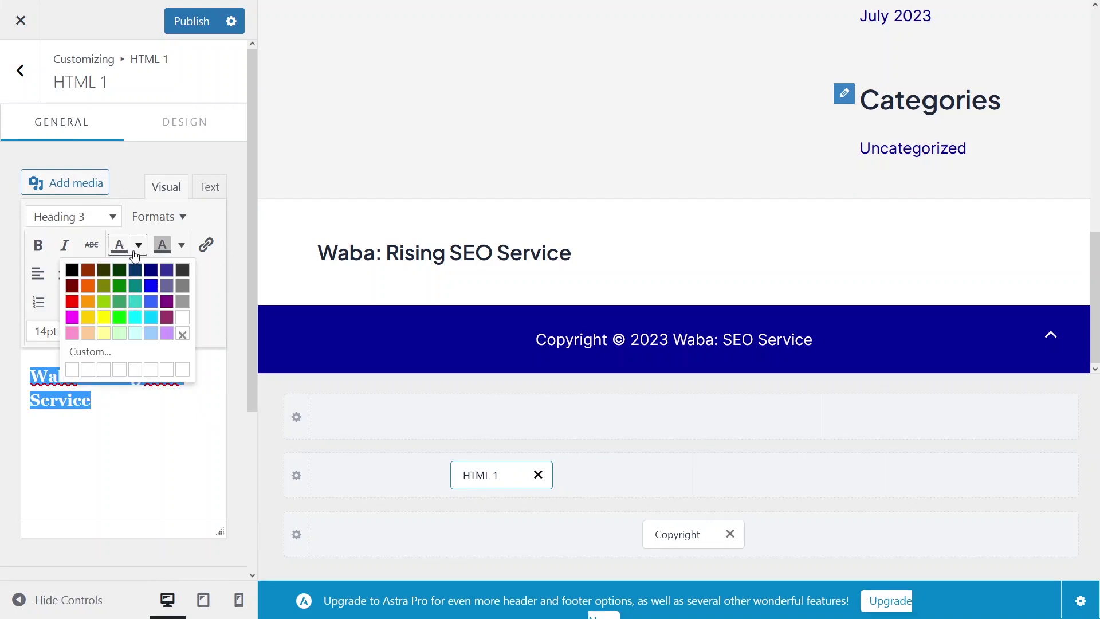
{"action": "left_click", "coordinate": [151, 285]}
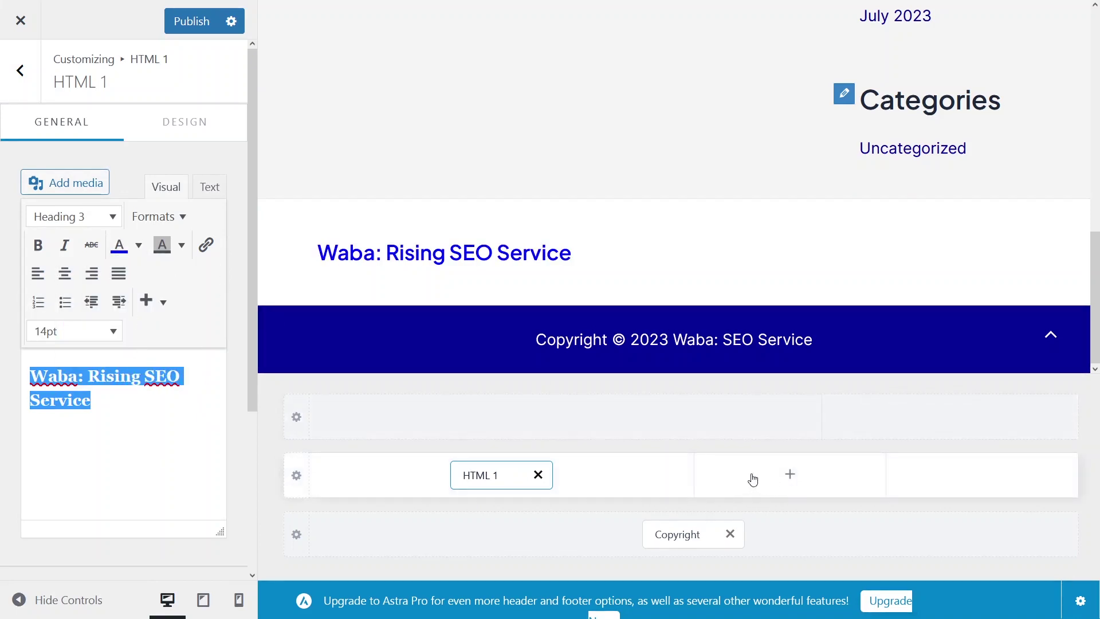
Add a Footer Menu element to the middle footer row's second column and assign the Primary (2) menu to the Footer Menu location
{"action": "left_click", "coordinate": [745, 501]}
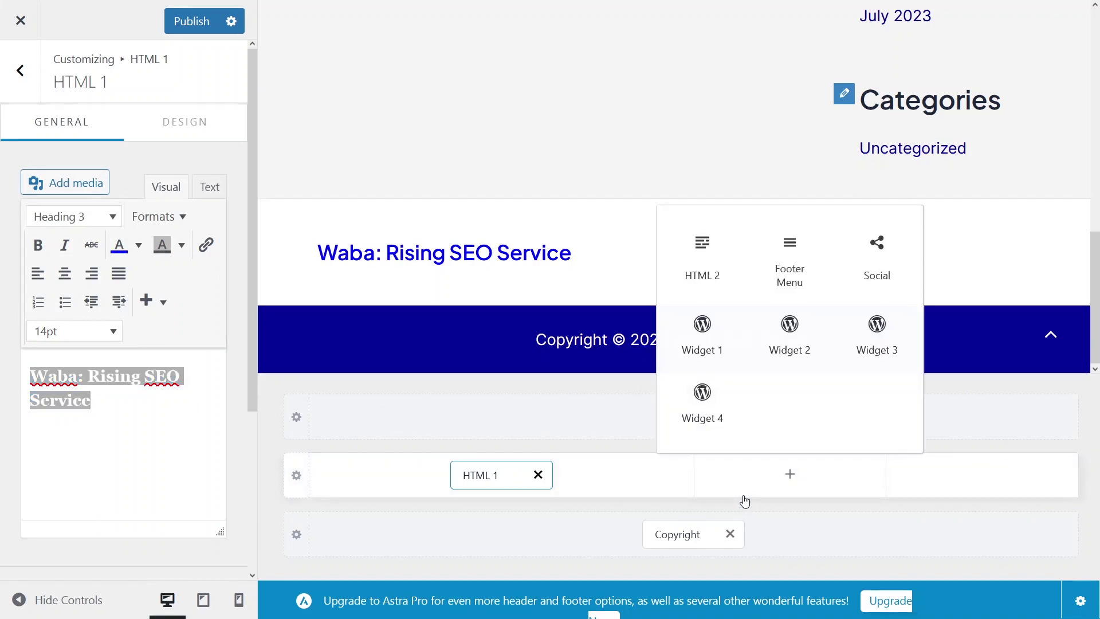
{"action": "left_click", "coordinate": [790, 252]}
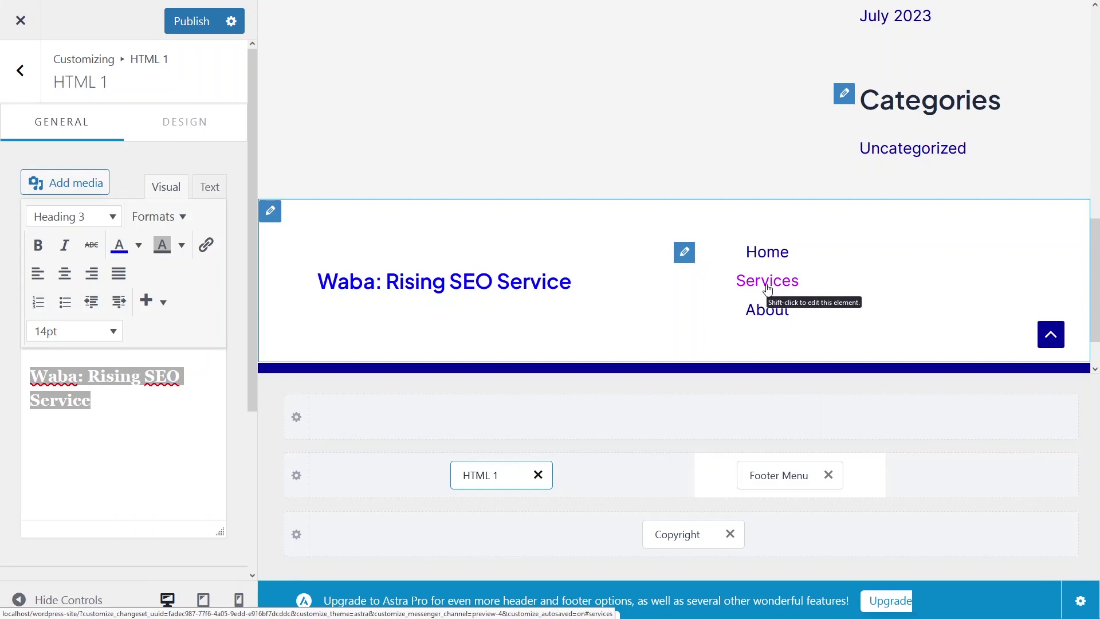
{"action": "left_click", "coordinate": [684, 252]}
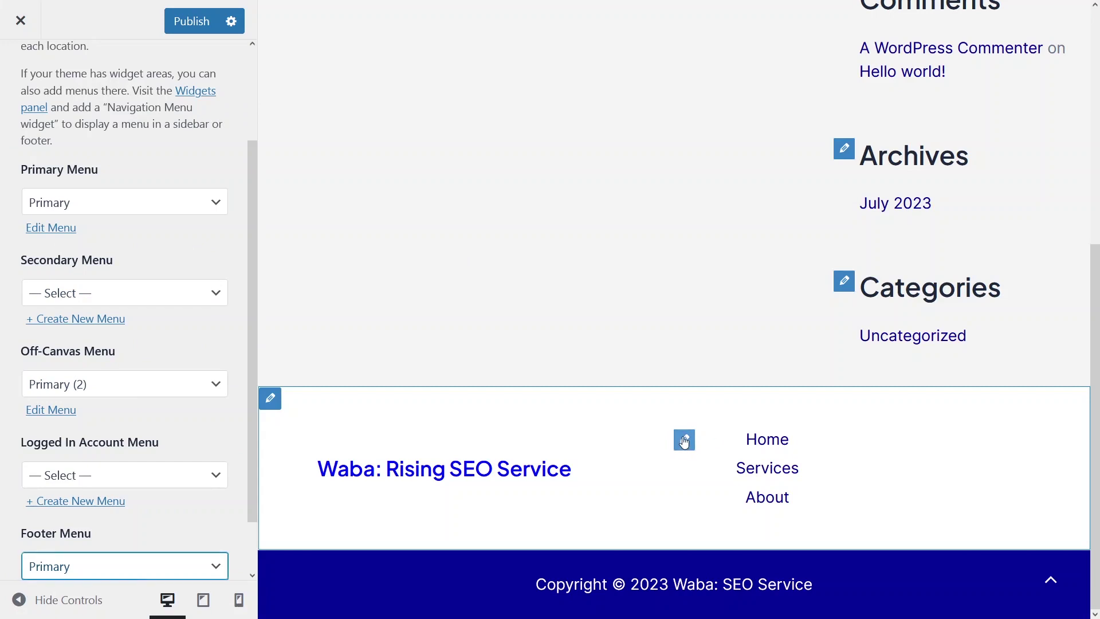
{"action": "scroll", "coordinate": [104, 229], "scroll_direction": "down", "scroll_amount": 2}
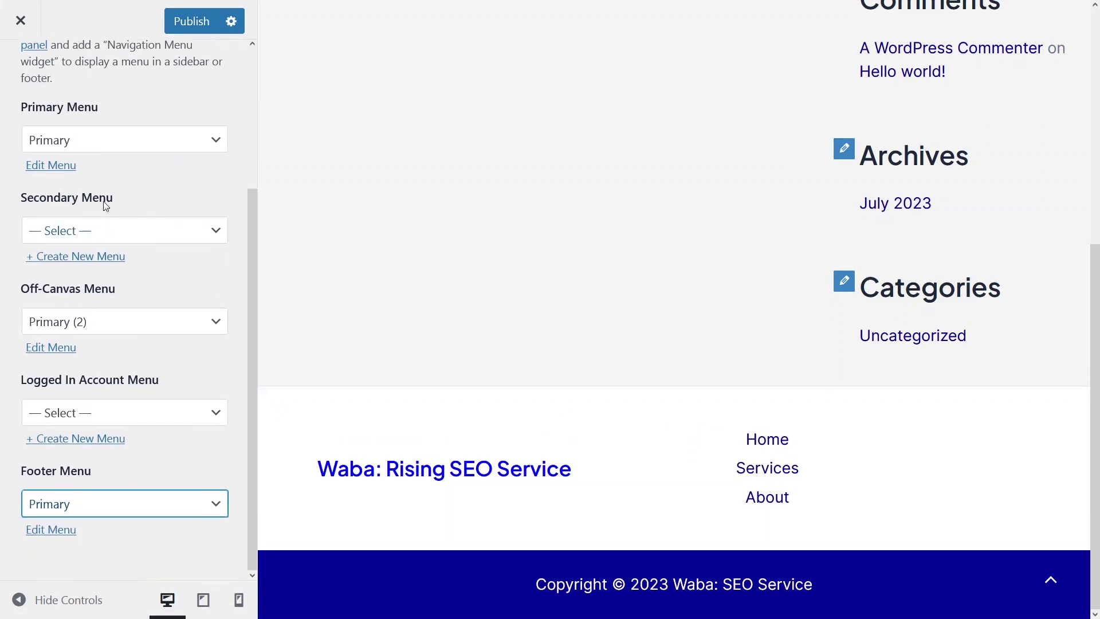
{"action": "left_click", "coordinate": [199, 511]}
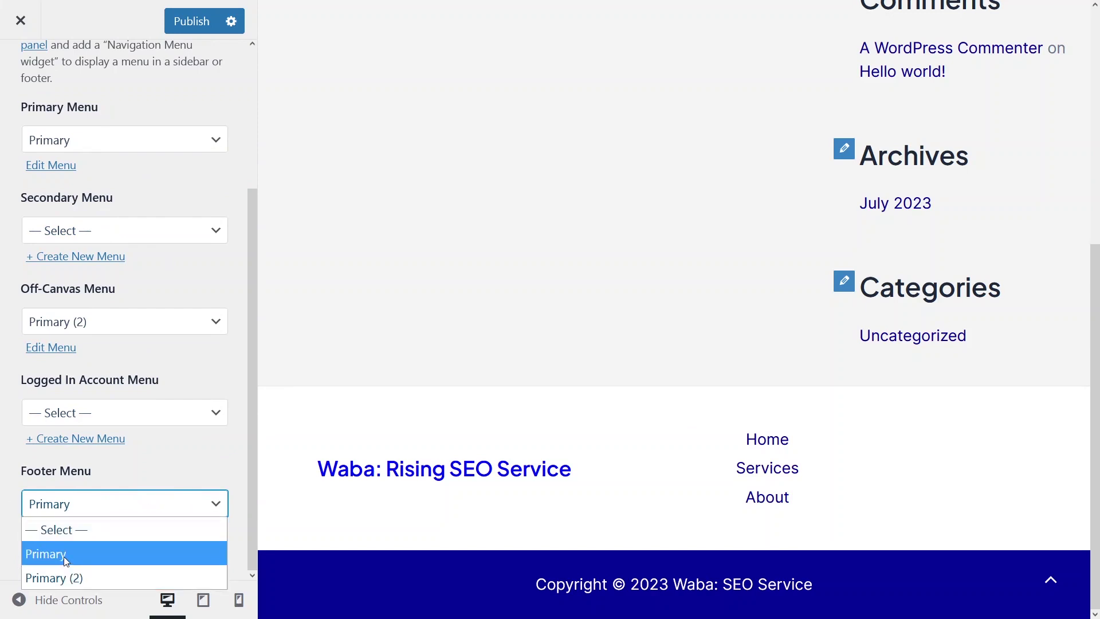
{"action": "left_click", "coordinate": [64, 576]}
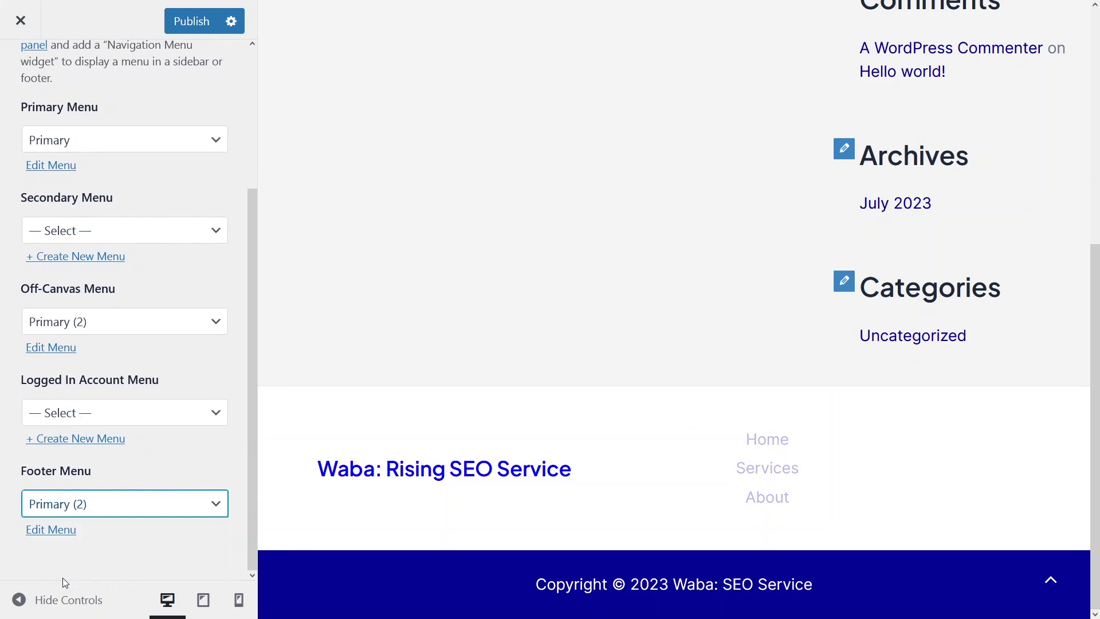
Assign the Primary menu to the Footer Menu location in place of Primary (2)
{"action": "scroll", "coordinate": [825, 487], "scroll_direction": "down", "scroll_amount": 3}
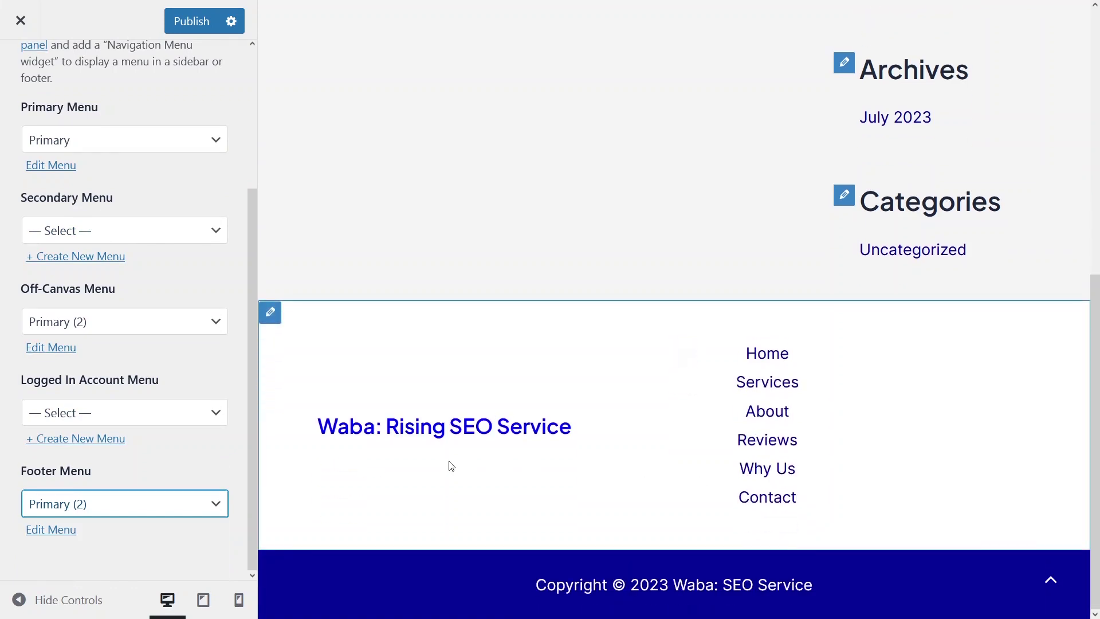
{"action": "left_click", "coordinate": [196, 510]}
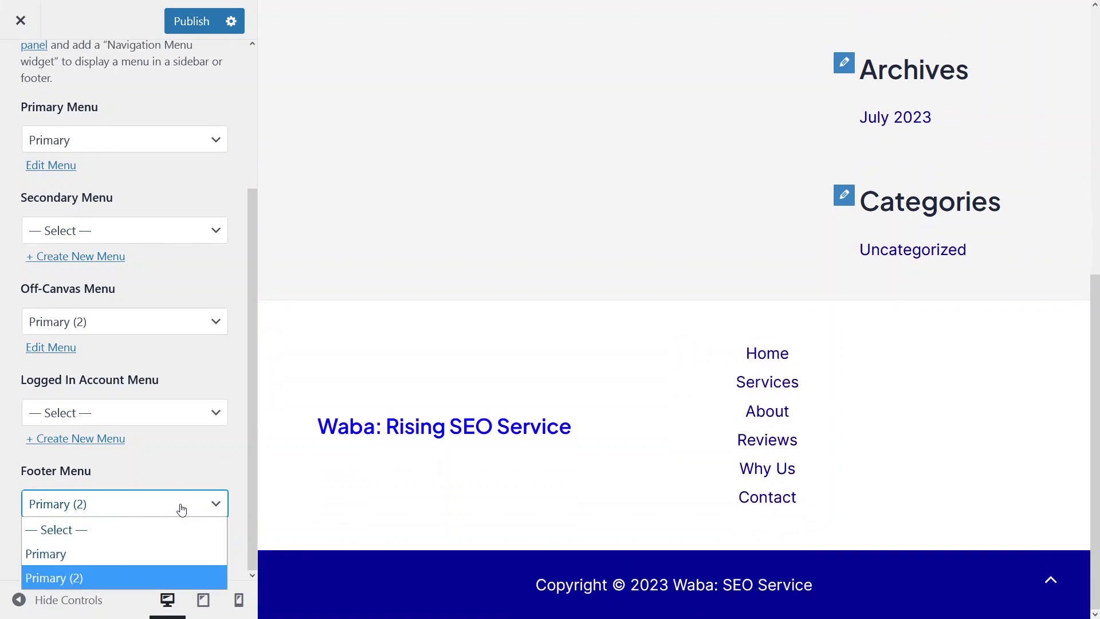
{"action": "left_click", "coordinate": [59, 552]}
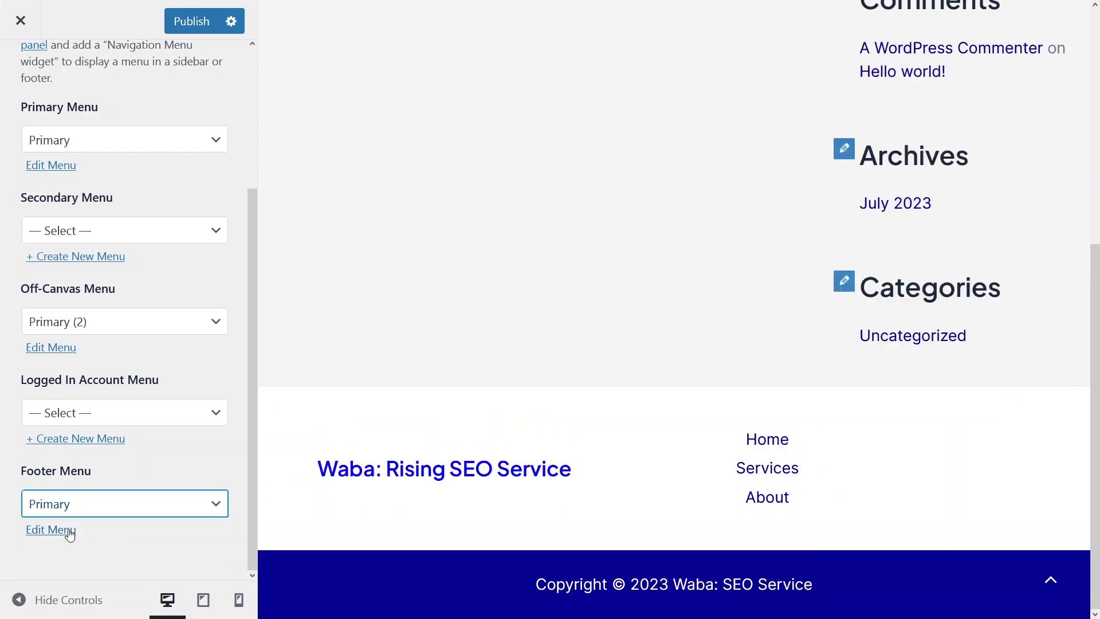
Examine the Primary menu's items and assigned locations, and return to the main customizer overview
{"action": "left_click", "coordinate": [50, 530]}
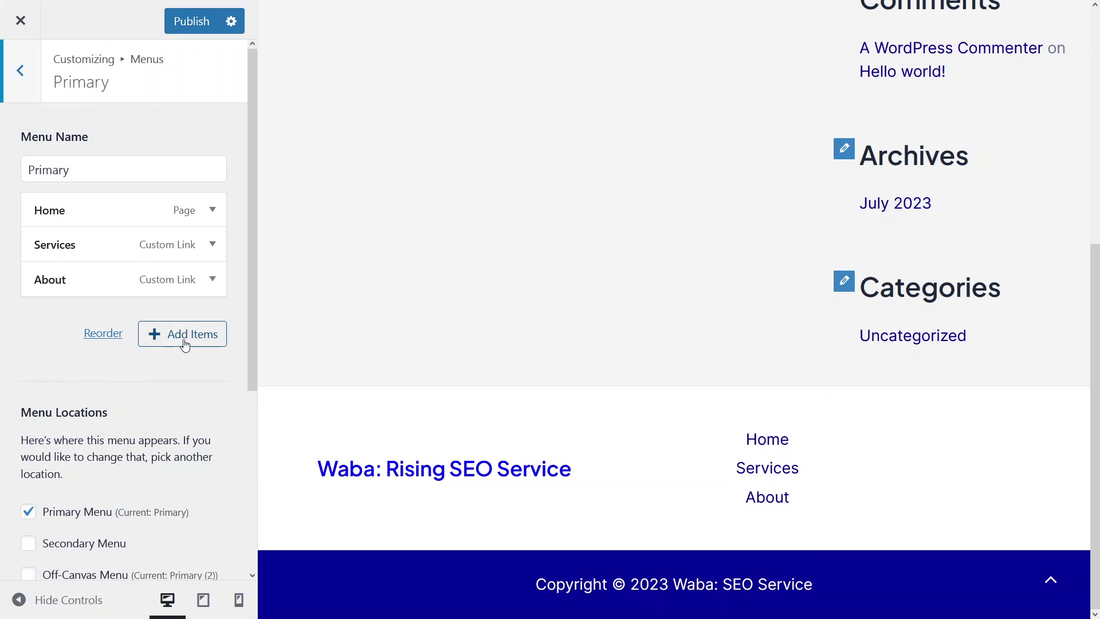
{"action": "scroll", "coordinate": [122, 411], "scroll_direction": "down", "scroll_amount": 5}
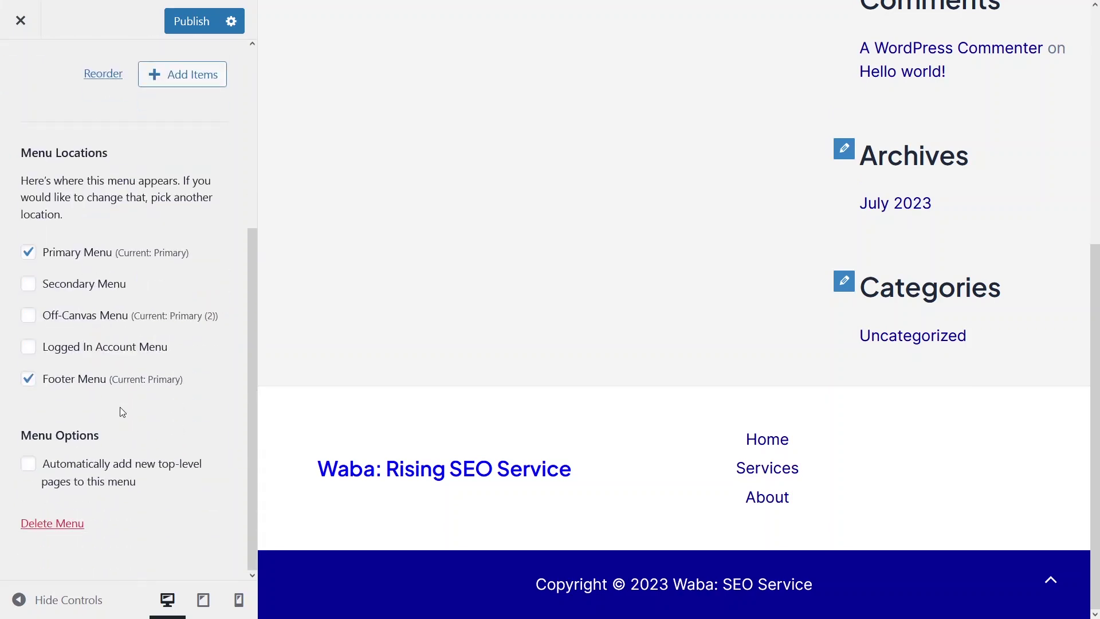
{"action": "scroll", "coordinate": [122, 401], "scroll_direction": "up", "scroll_amount": 5}
{"action": "scroll", "coordinate": [123, 395], "scroll_direction": "down", "scroll_amount": 5}
{"action": "scroll", "coordinate": [61, 531], "scroll_direction": "up", "scroll_amount": 5}
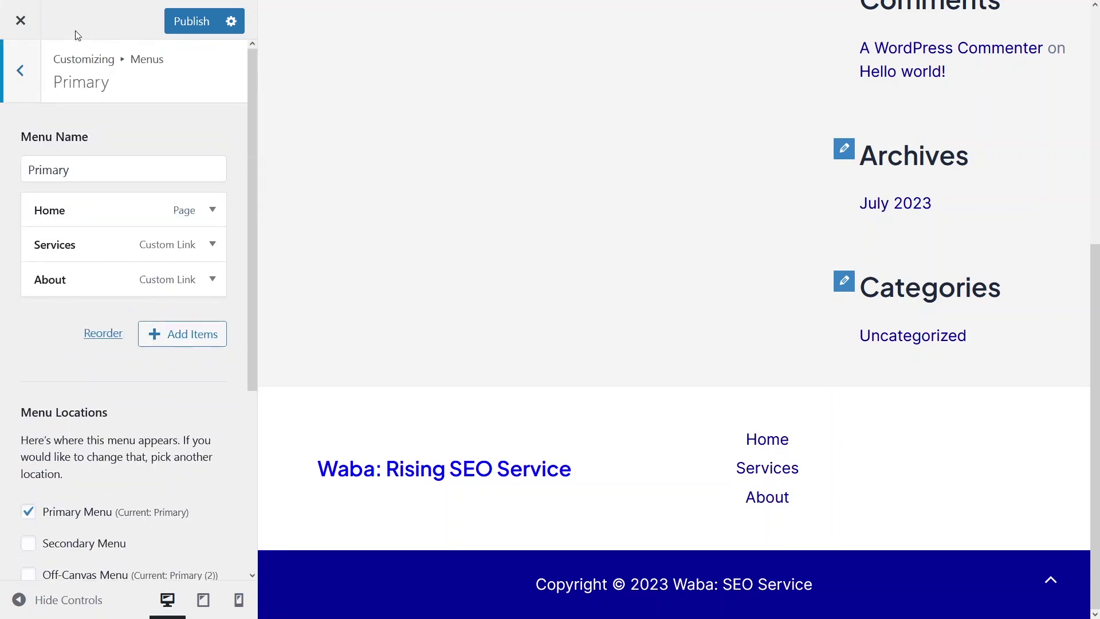
{"action": "left_click", "coordinate": [28, 87]}
{"action": "left_click", "coordinate": [29, 89]}
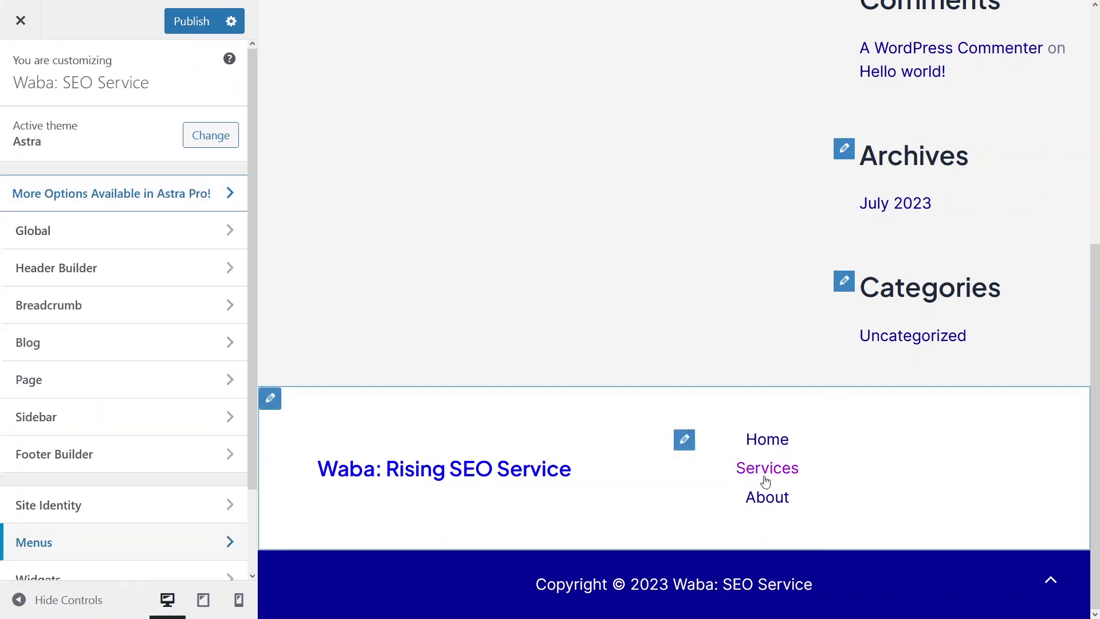
Open the Footer Builder and add Widget 1 to the middle footer row's third column
{"action": "left_click", "coordinate": [503, 509]}
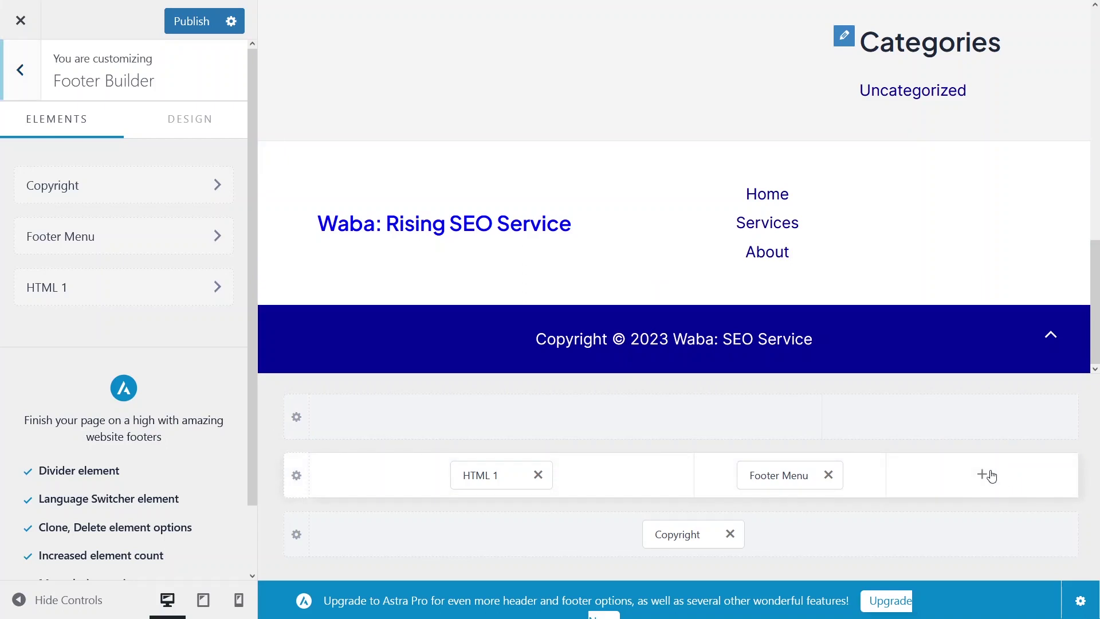
{"action": "left_click", "coordinate": [992, 476]}
{"action": "left_click", "coordinate": [1071, 343]}
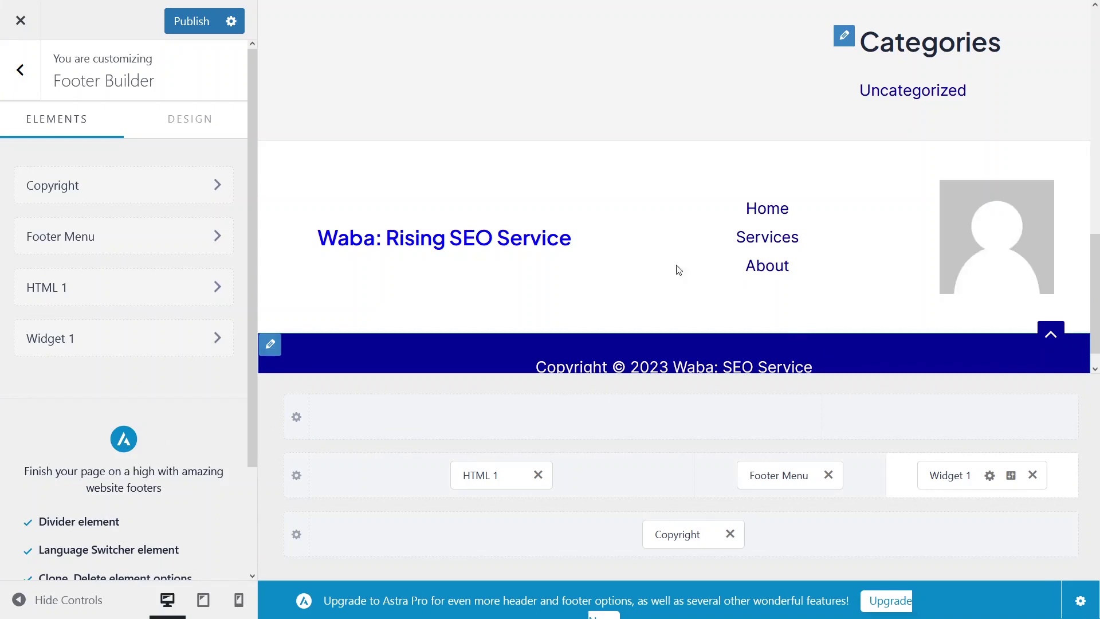
Open Widget 1 for editing and remove its existing Avatar block
{"action": "left_click", "coordinate": [164, 340]}
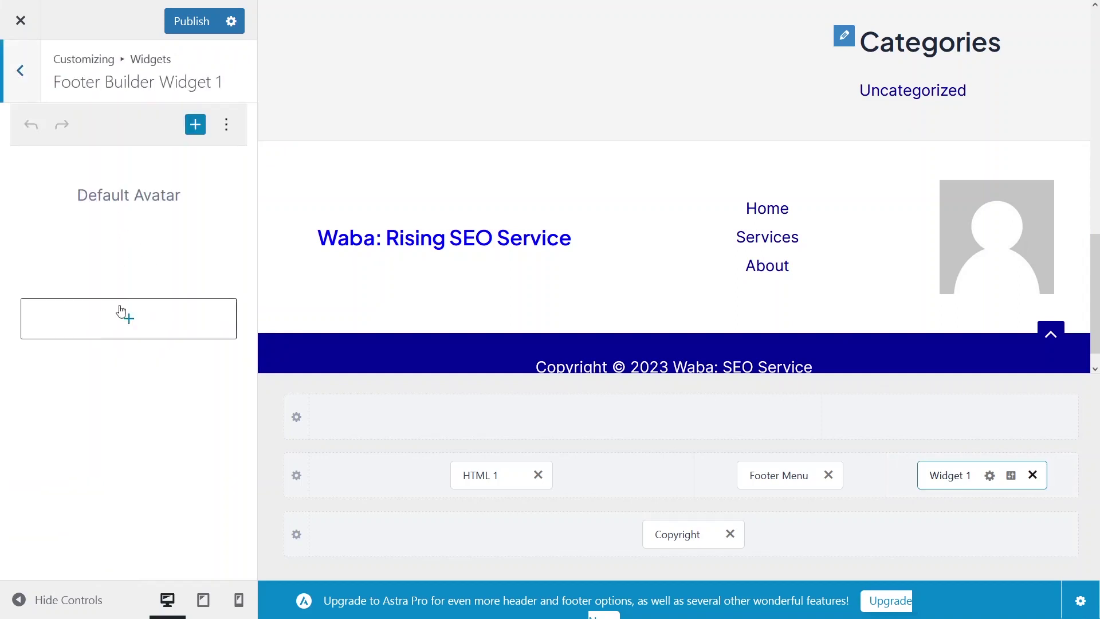
{"action": "left_click", "coordinate": [123, 196]}
{"action": "left_click", "coordinate": [191, 164]}
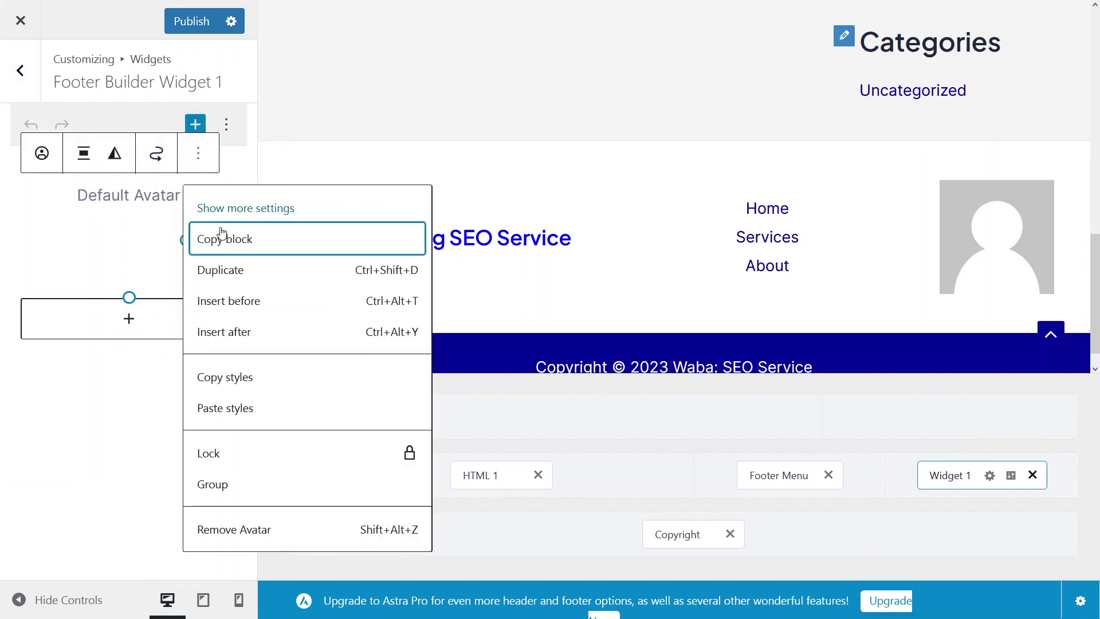
{"action": "left_click", "coordinate": [232, 526]}
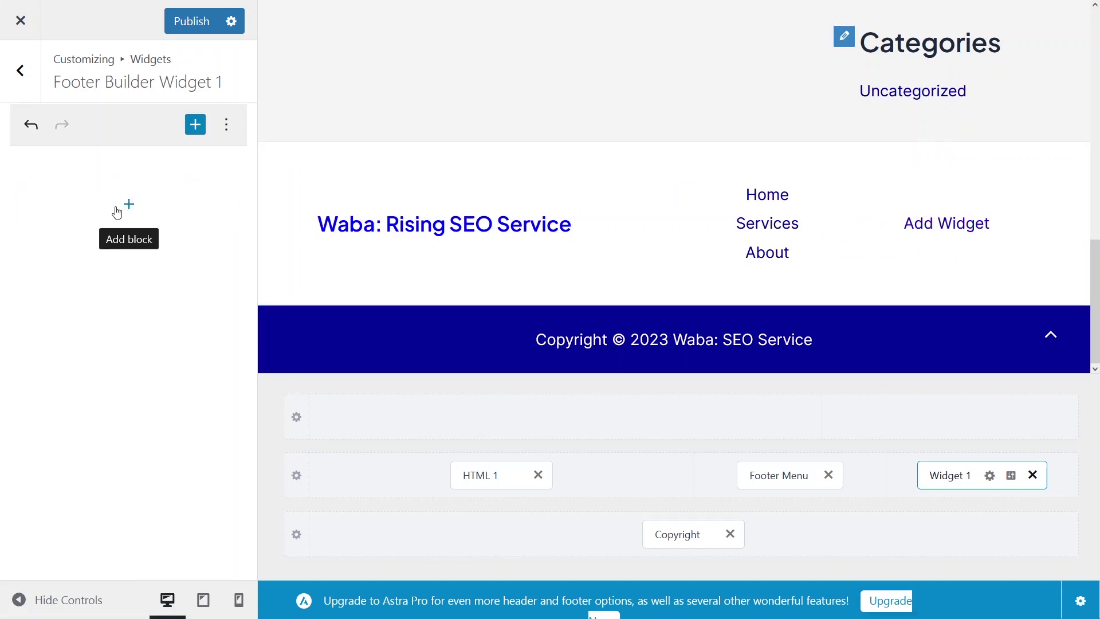
Browse the full block library and add an Avatar block to Footer Builder Widget 1
{"action": "left_click", "coordinate": [136, 219]}
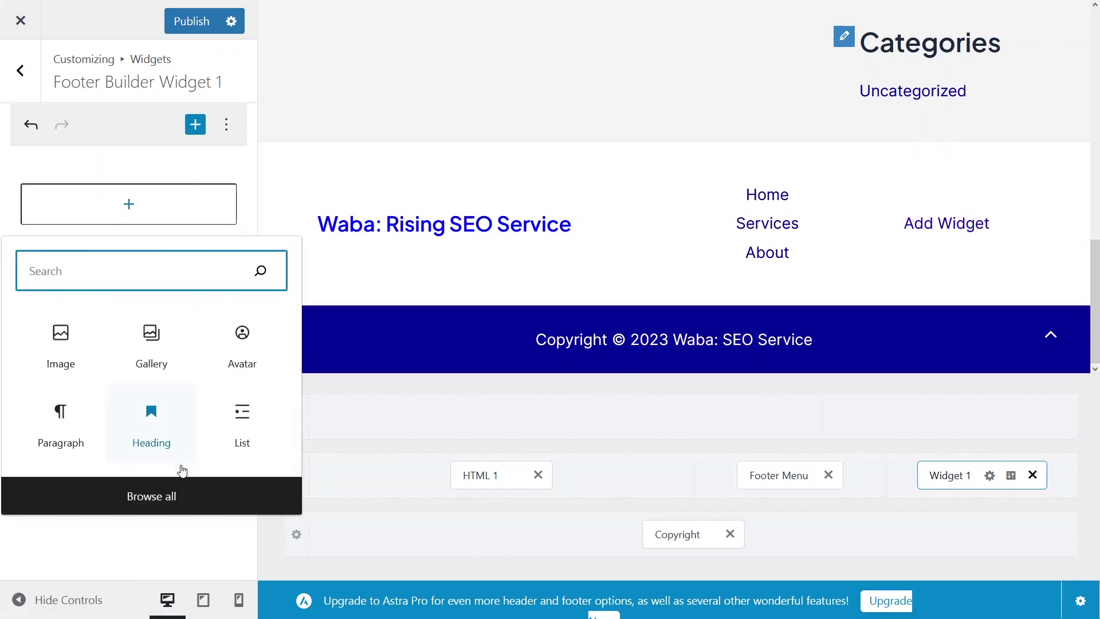
{"action": "left_click", "coordinate": [162, 509]}
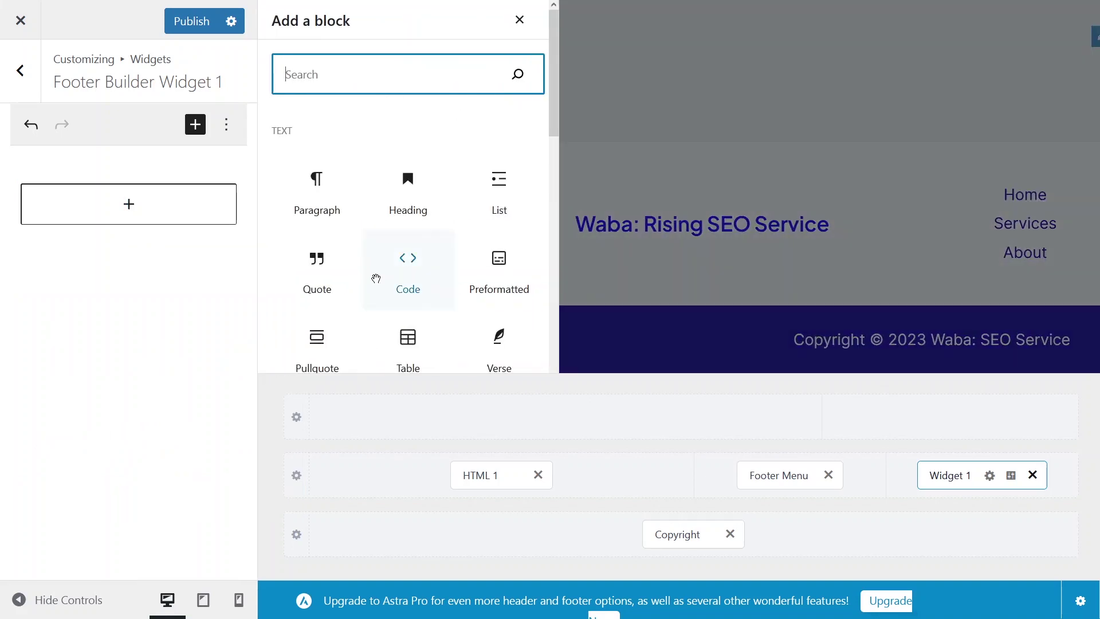
{"action": "scroll", "coordinate": [376, 278], "scroll_direction": "down", "scroll_amount": 2}
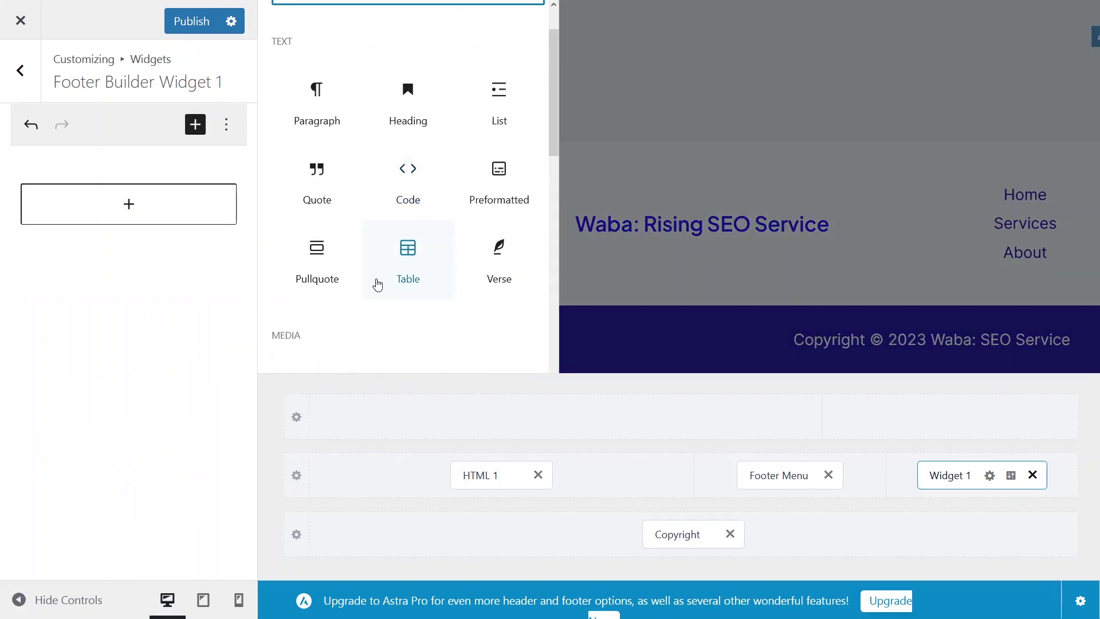
{"action": "scroll", "coordinate": [377, 285], "scroll_direction": "down", "scroll_amount": 4}
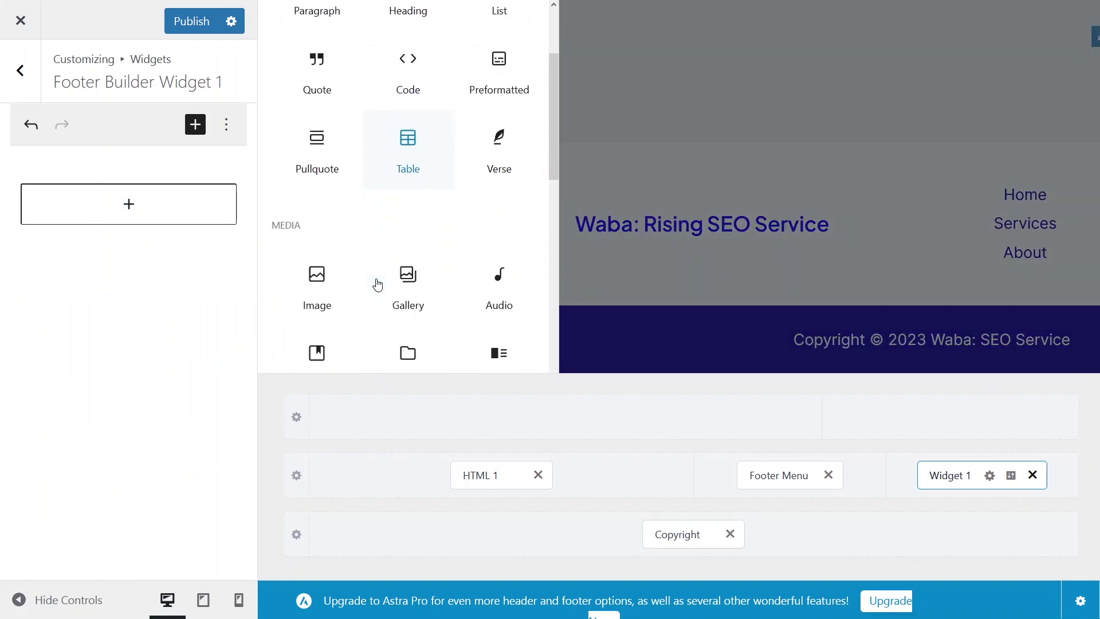
{"action": "scroll", "coordinate": [376, 281], "scroll_direction": "down", "scroll_amount": 15}
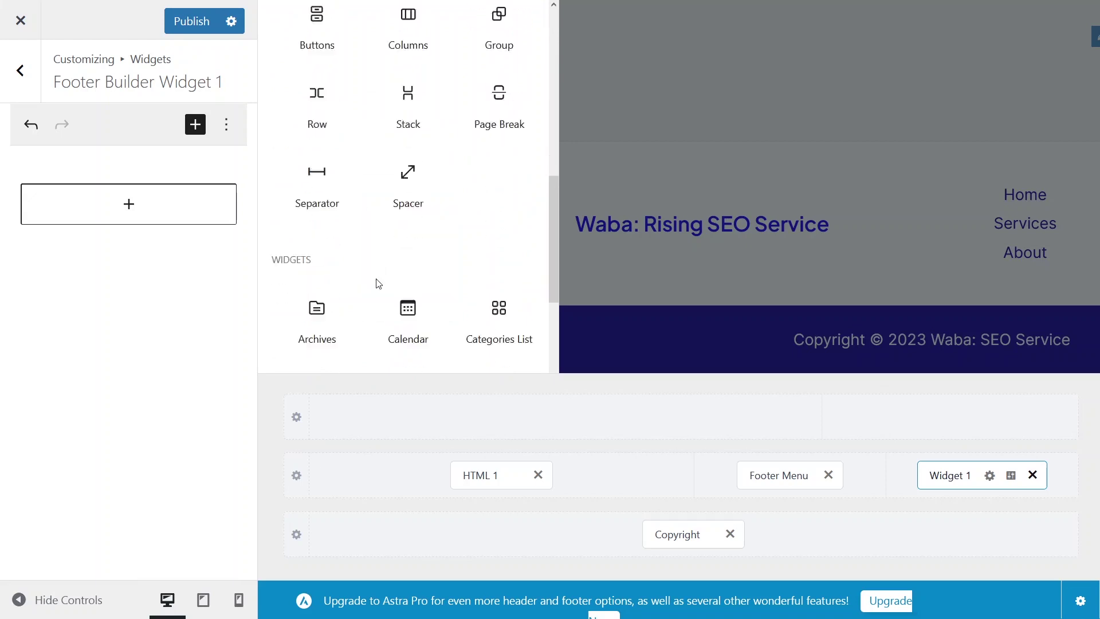
{"action": "scroll", "coordinate": [378, 285], "scroll_direction": "down", "scroll_amount": 5}
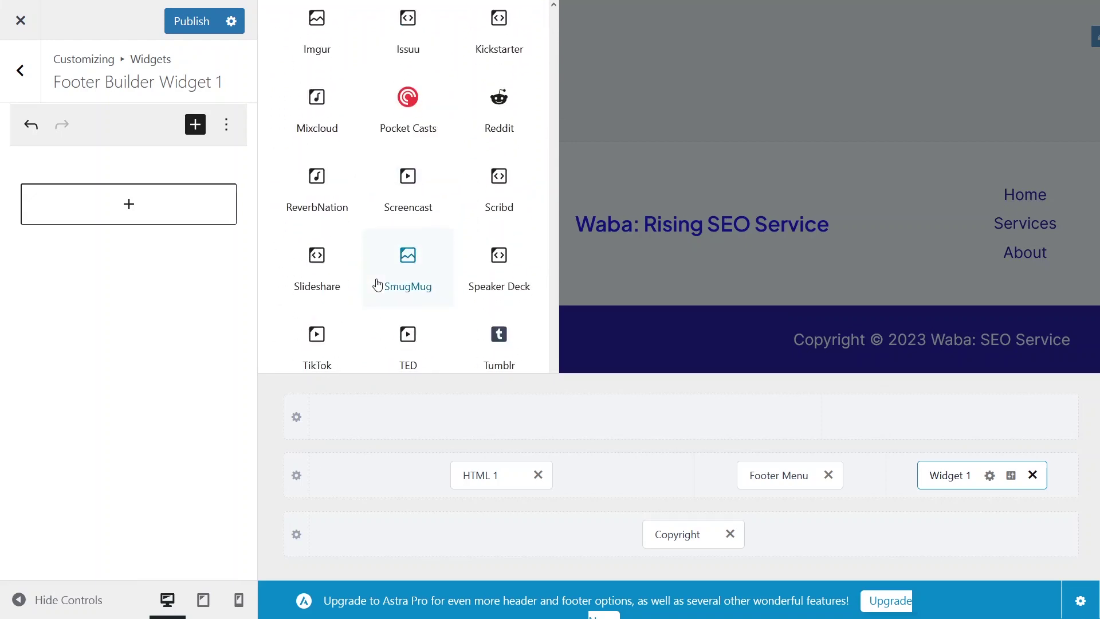
{"action": "scroll", "coordinate": [377, 282], "scroll_direction": "up", "scroll_amount": 20}
{"action": "scroll", "coordinate": [376, 277], "scroll_direction": "down", "scroll_amount": 7}
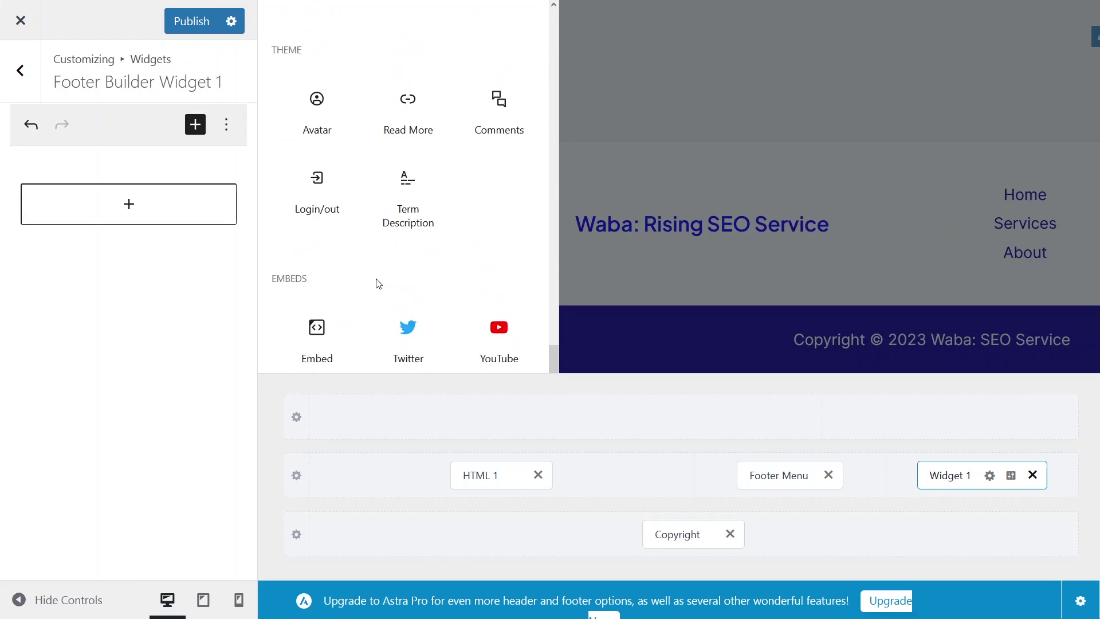
{"action": "left_click", "coordinate": [334, 116]}
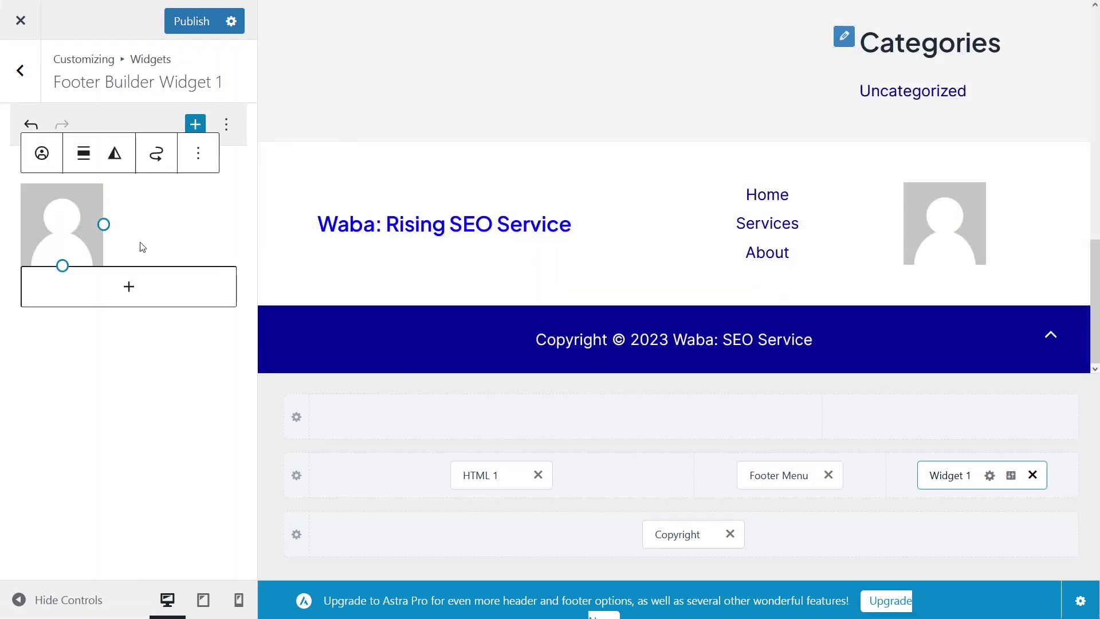
Enlarge the avatar image in Widget 1 and align it to the center
{"action": "left_click_drag", "start_coordinate": [104, 224], "coordinate": [134, 276]}
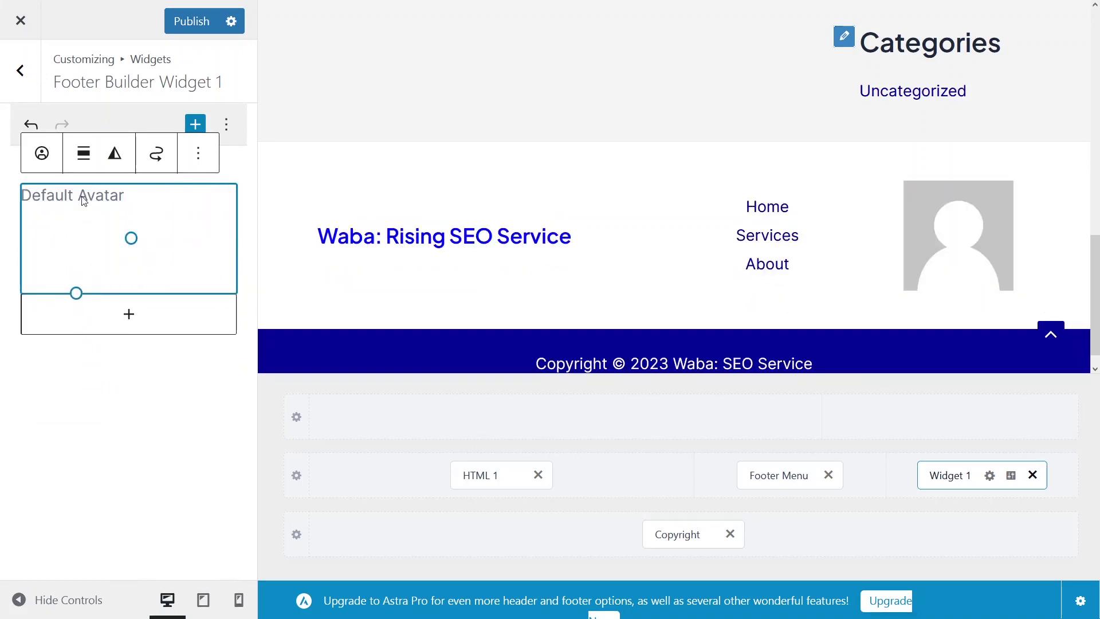
{"action": "left_click", "coordinate": [85, 154]}
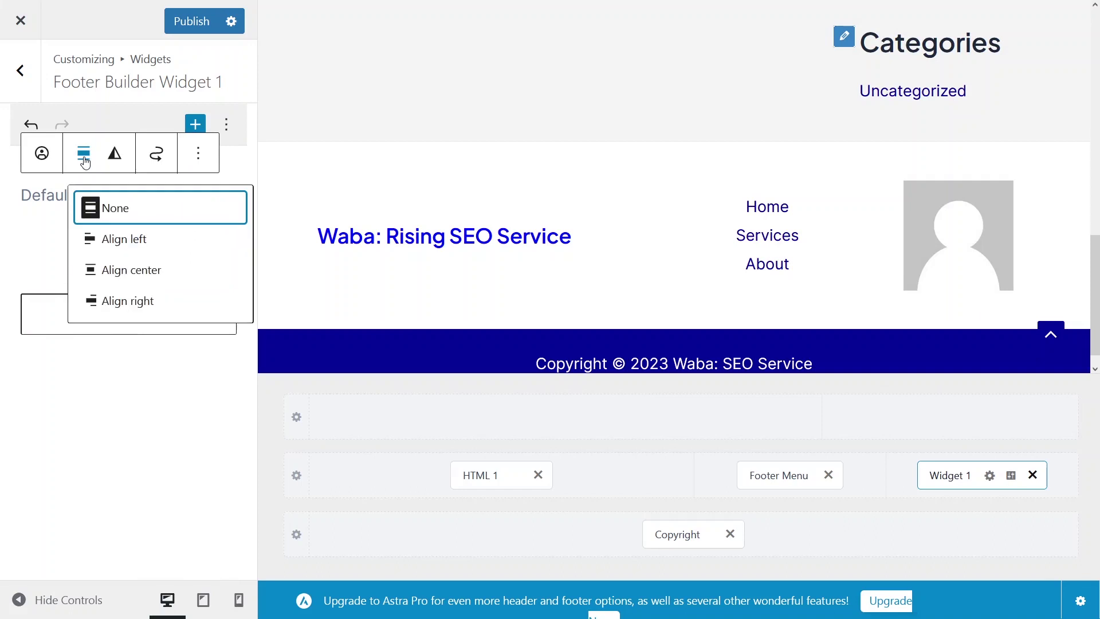
{"action": "left_click", "coordinate": [132, 272]}
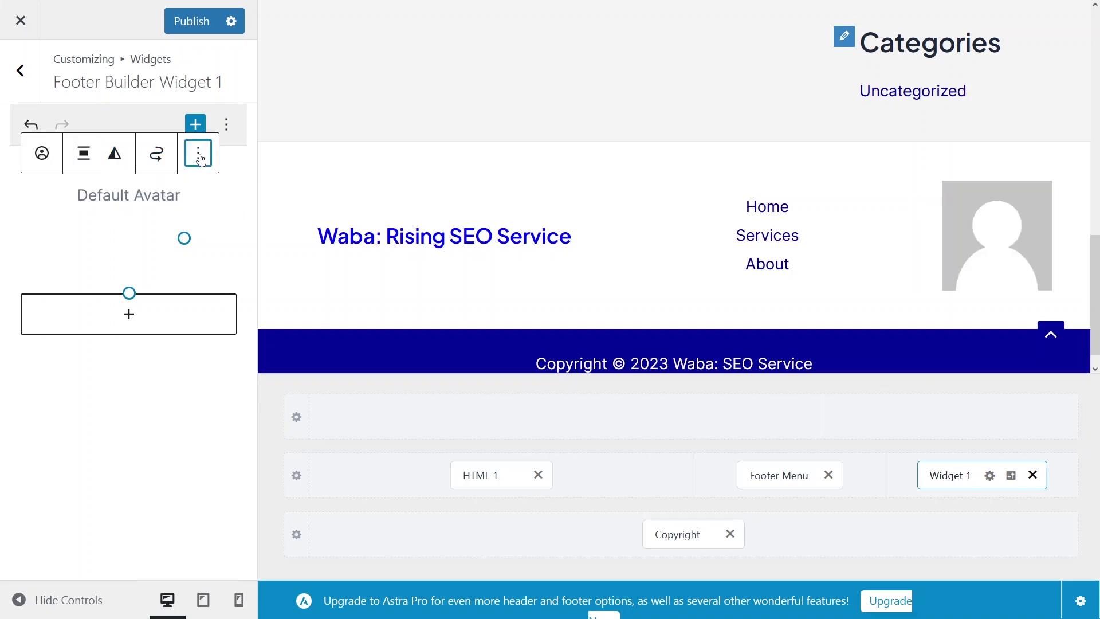
Add HTML 2 to the top footer row's first column and make its text "Contact us anytime on our social handles"
{"action": "left_click", "coordinate": [566, 416]}
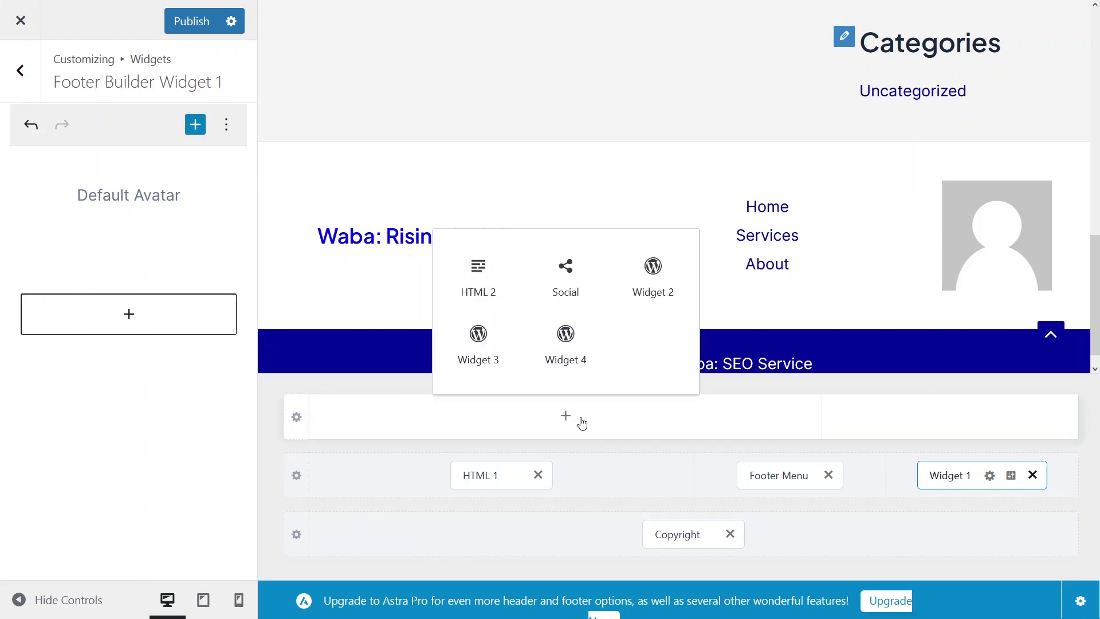
{"action": "left_click", "coordinate": [495, 282]}
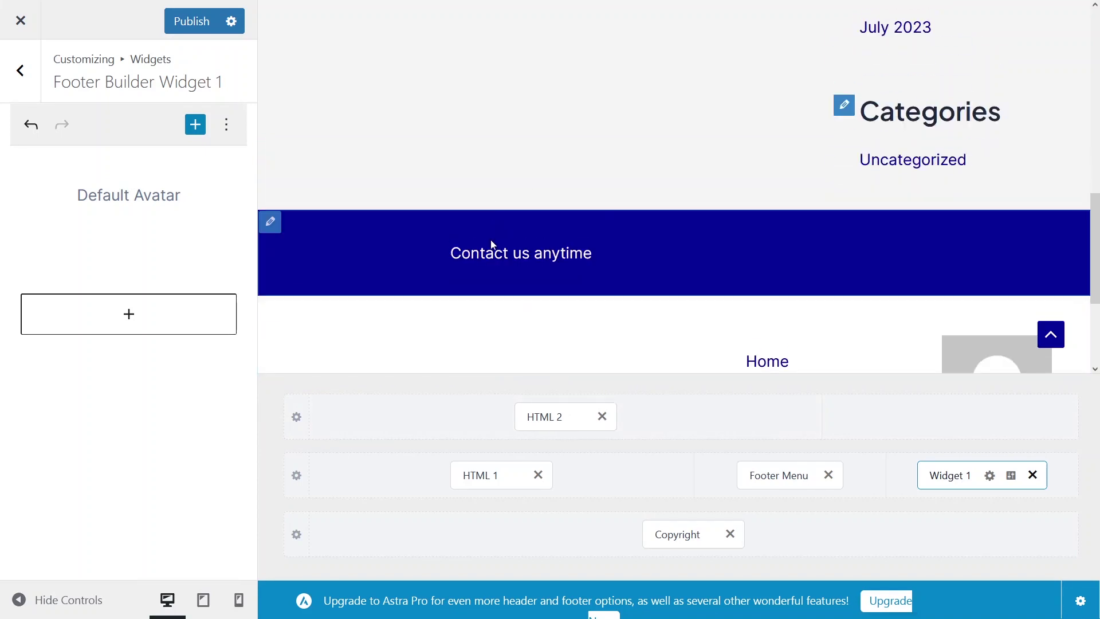
{"action": "left_click", "coordinate": [271, 254]}
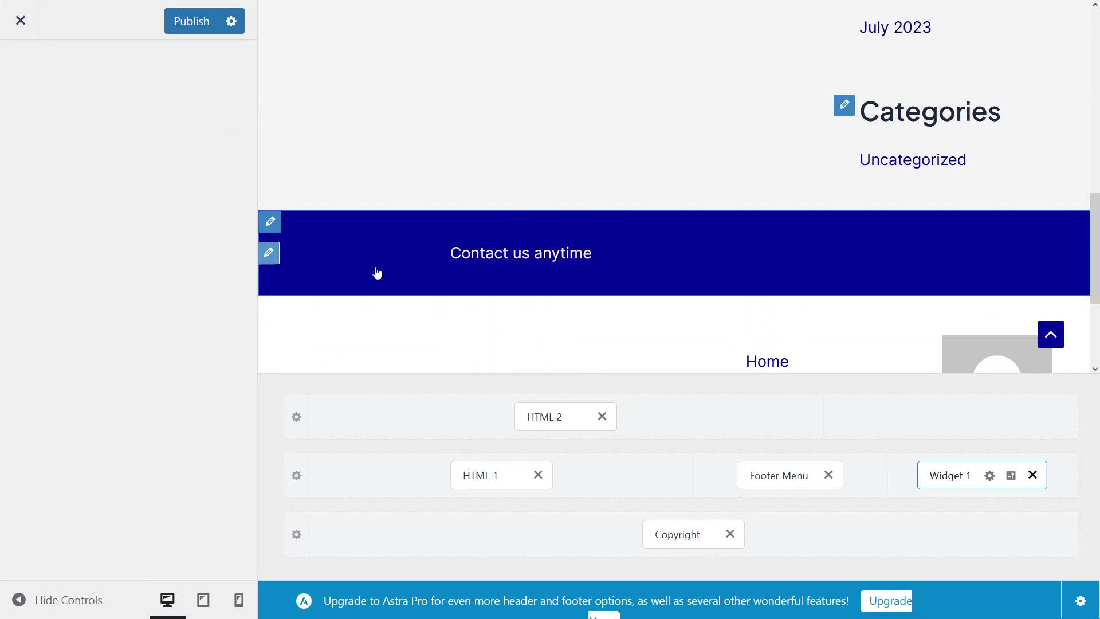
{"action": "left_click", "coordinate": [168, 369]}
{"action": "type", "text": "ontact us anytime on"}
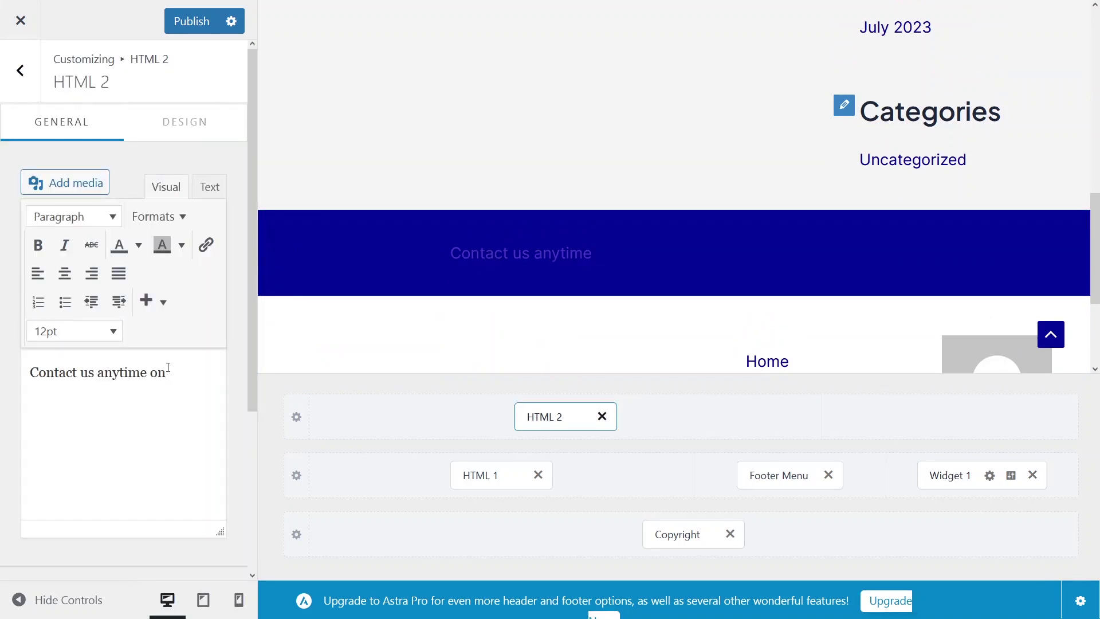
{"action": "type", "text": " our"}
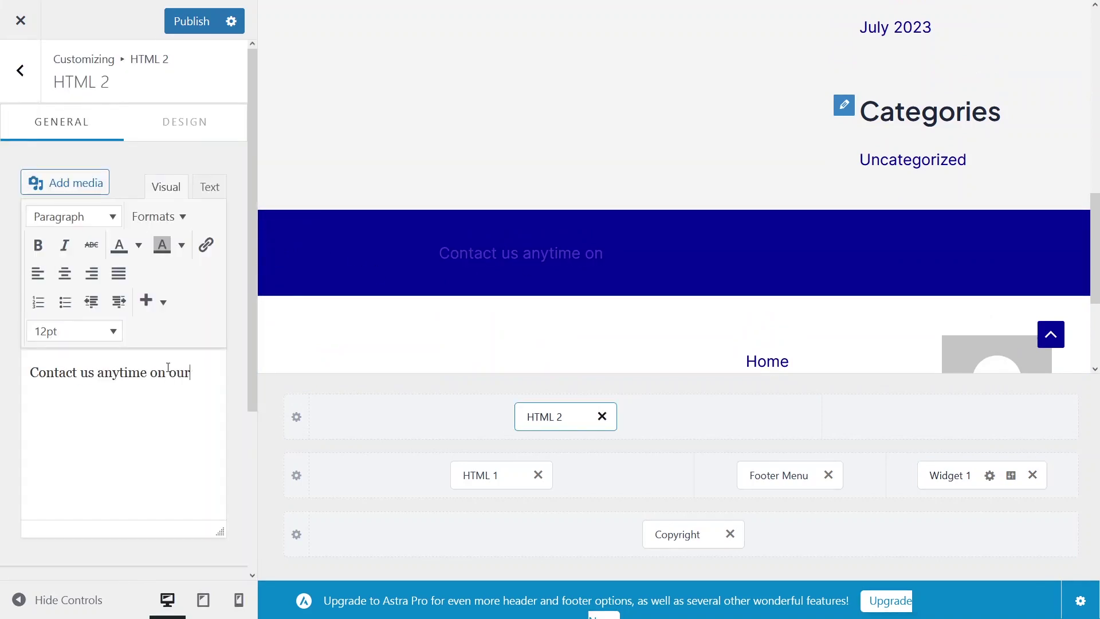
{"action": "type", "text": " social handles"}
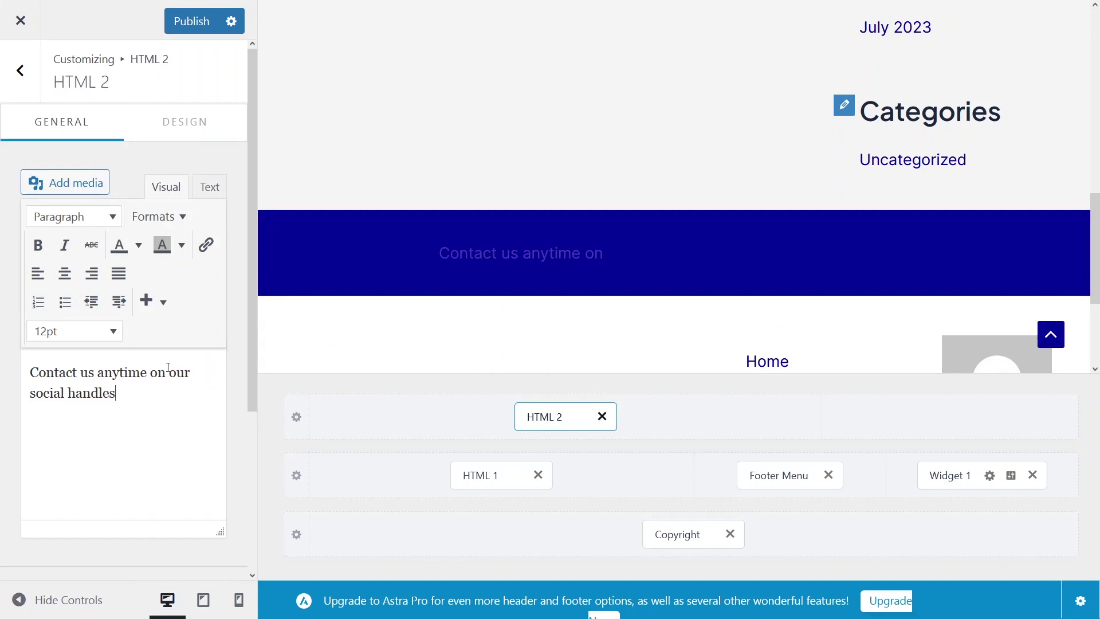
Set the whole HTML 2 text's font size to 11pt and check the element's design settings
{"action": "left_click", "coordinate": [113, 218]}
{"action": "left_click", "coordinate": [116, 223]}
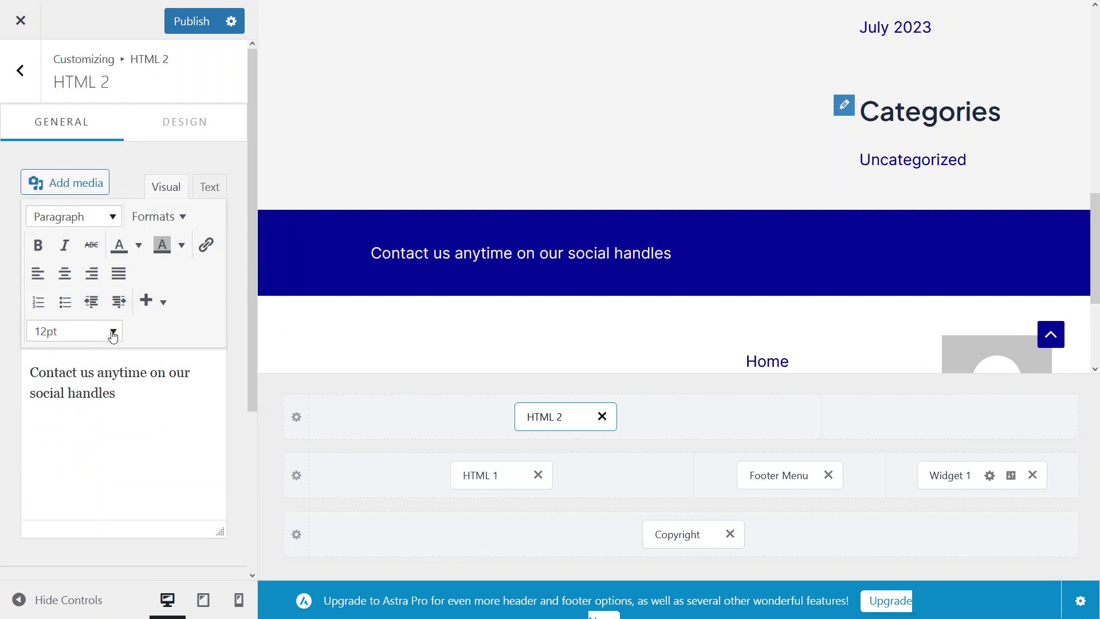
{"action": "left_click", "coordinate": [112, 335]}
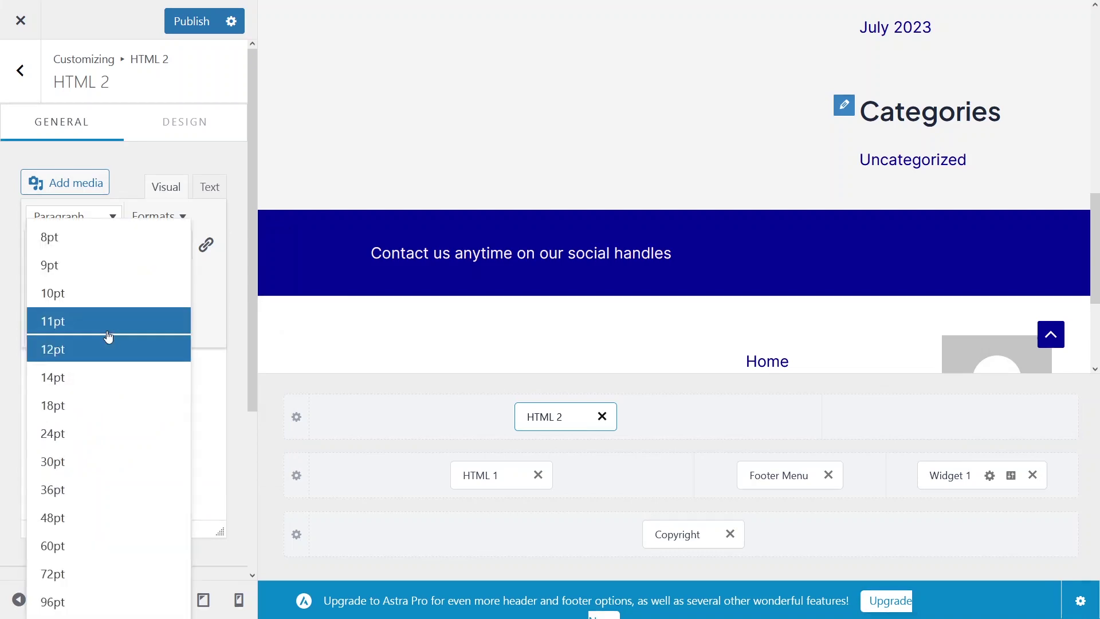
{"action": "left_click", "coordinate": [71, 321]}
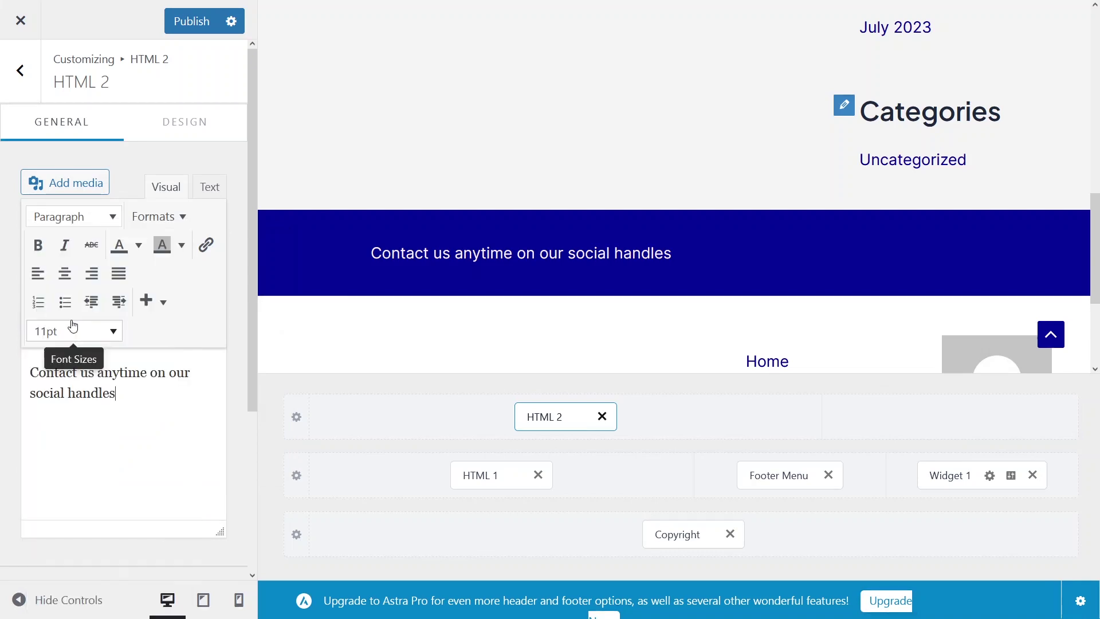
{"action": "triple_click", "coordinate": [135, 395]}
{"action": "left_click", "coordinate": [185, 121]}
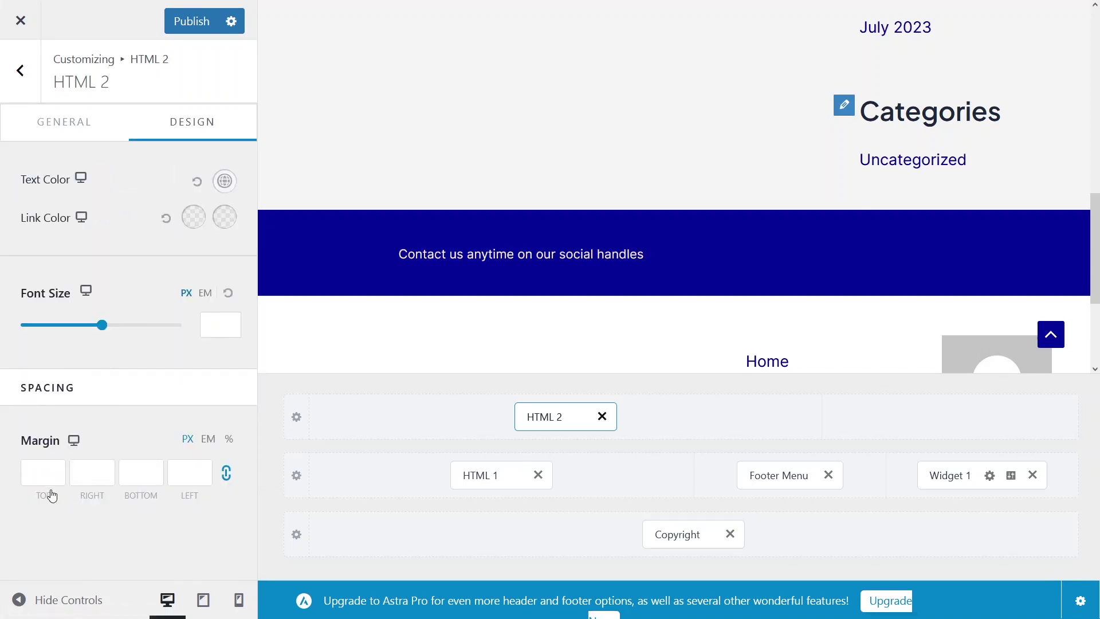
{"action": "left_click", "coordinate": [78, 138]}
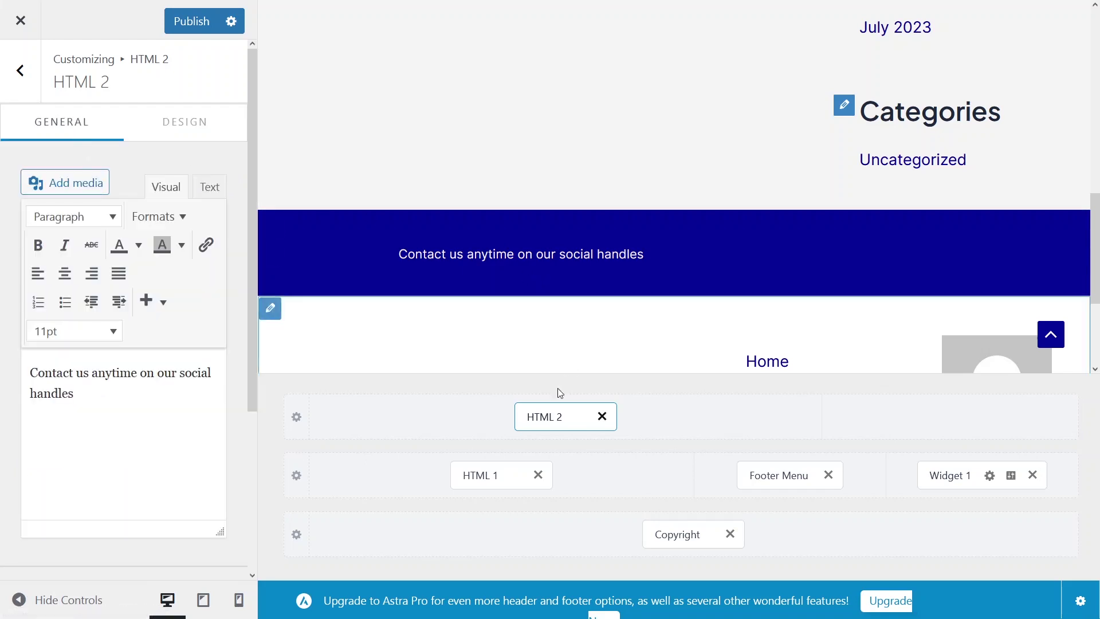
Add the Social element to the top footer row's second column and open its settings
{"action": "left_click", "coordinate": [874, 431]}
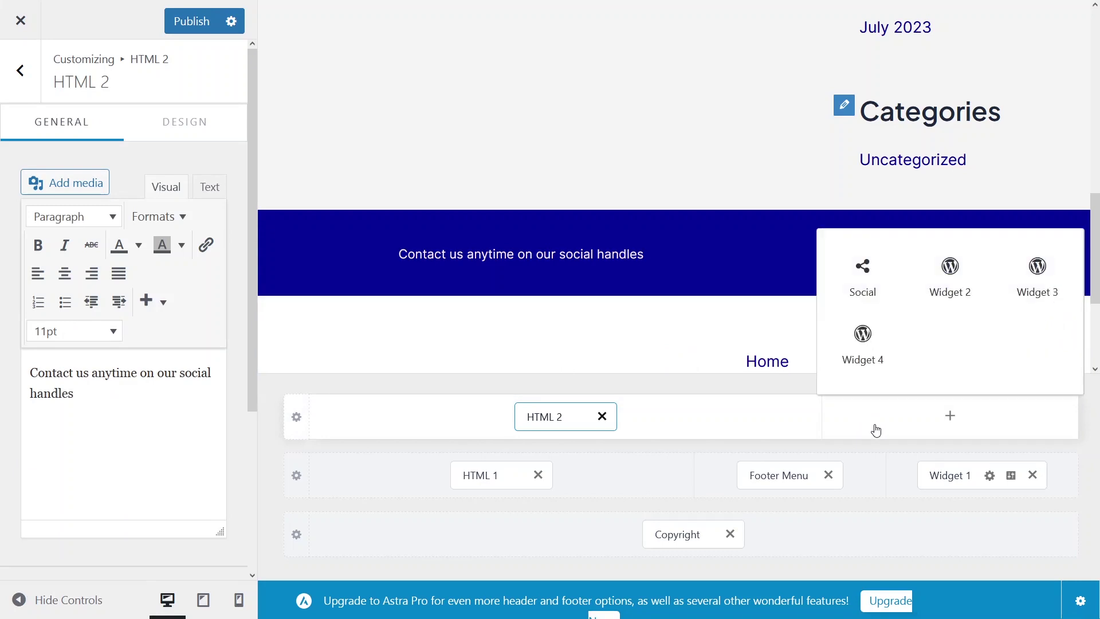
{"action": "left_click", "coordinate": [881, 288]}
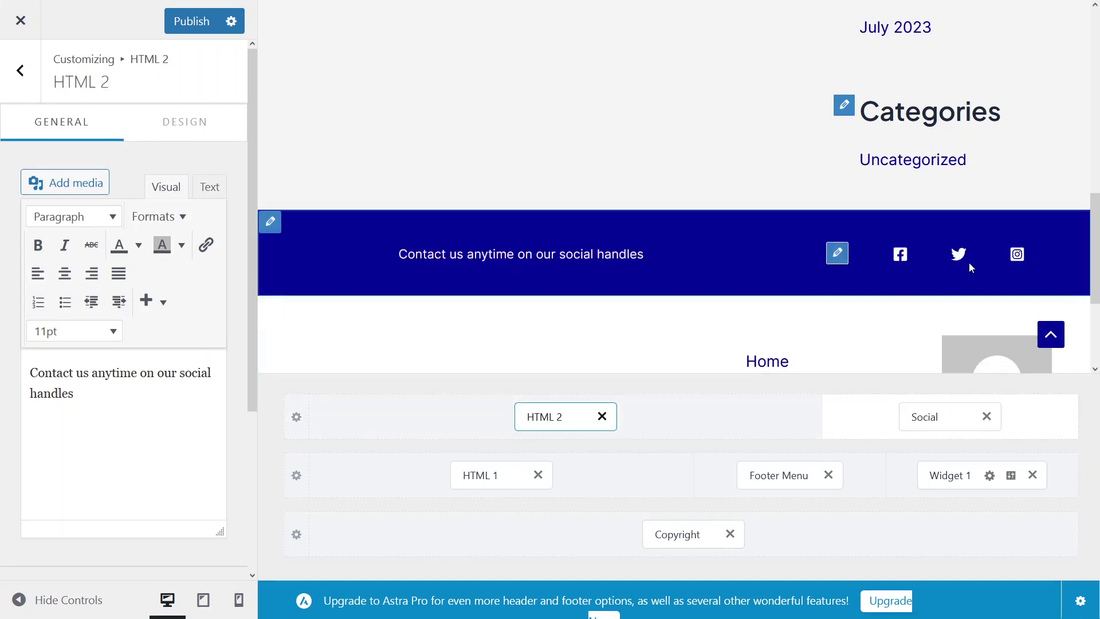
{"action": "left_click", "coordinate": [841, 256]}
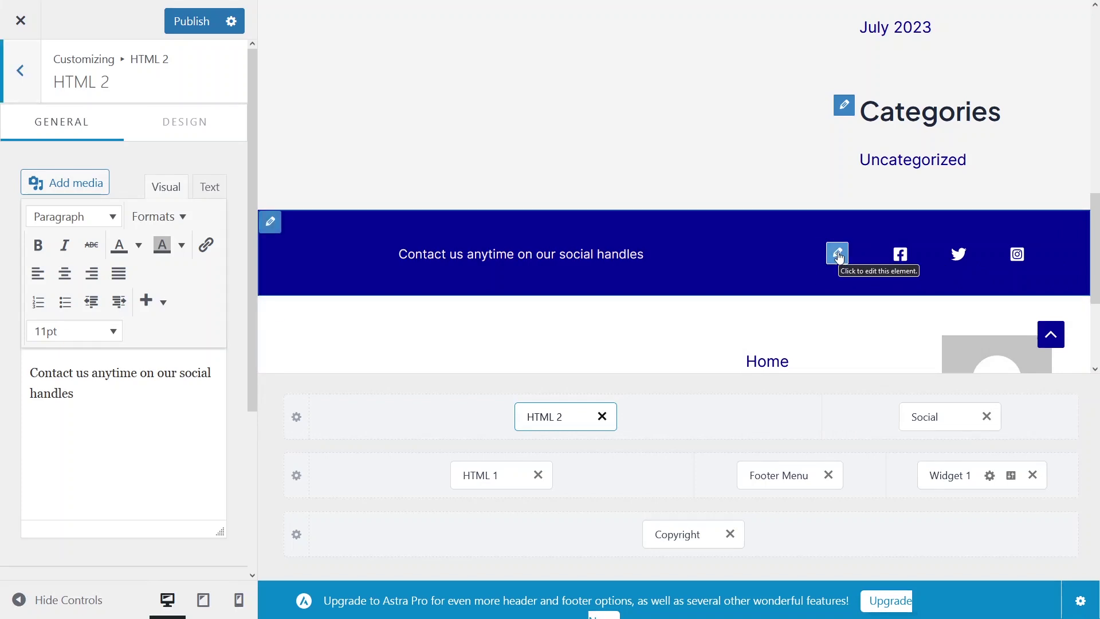
{"action": "left_click", "coordinate": [941, 418]}
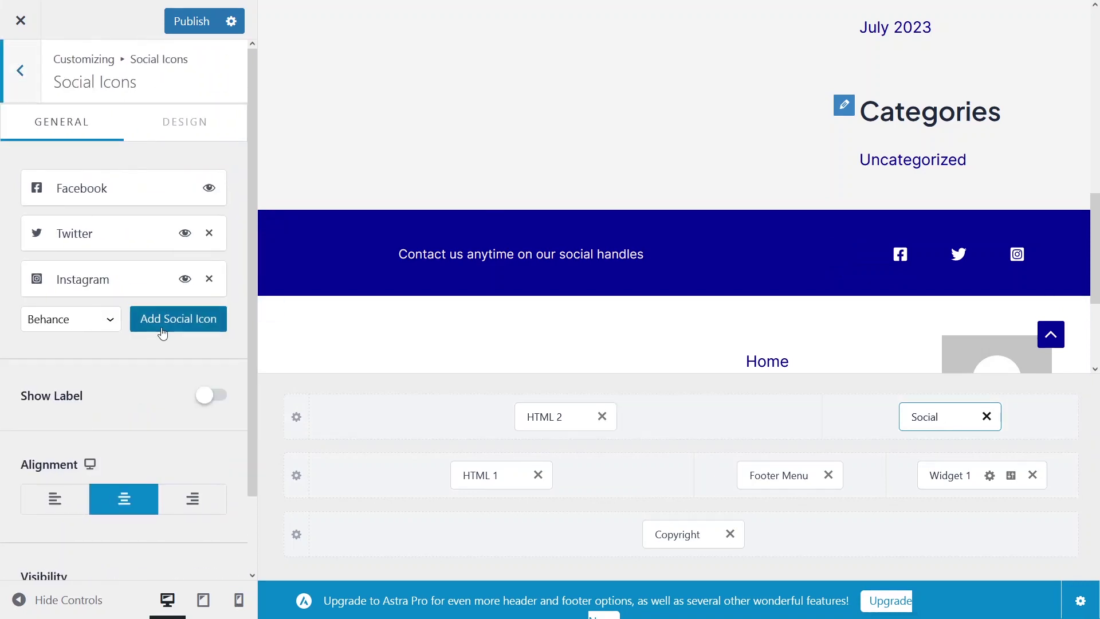
Try adding Behance and Dribbble to the social icons, and remove both again
{"action": "left_click", "coordinate": [104, 319]}
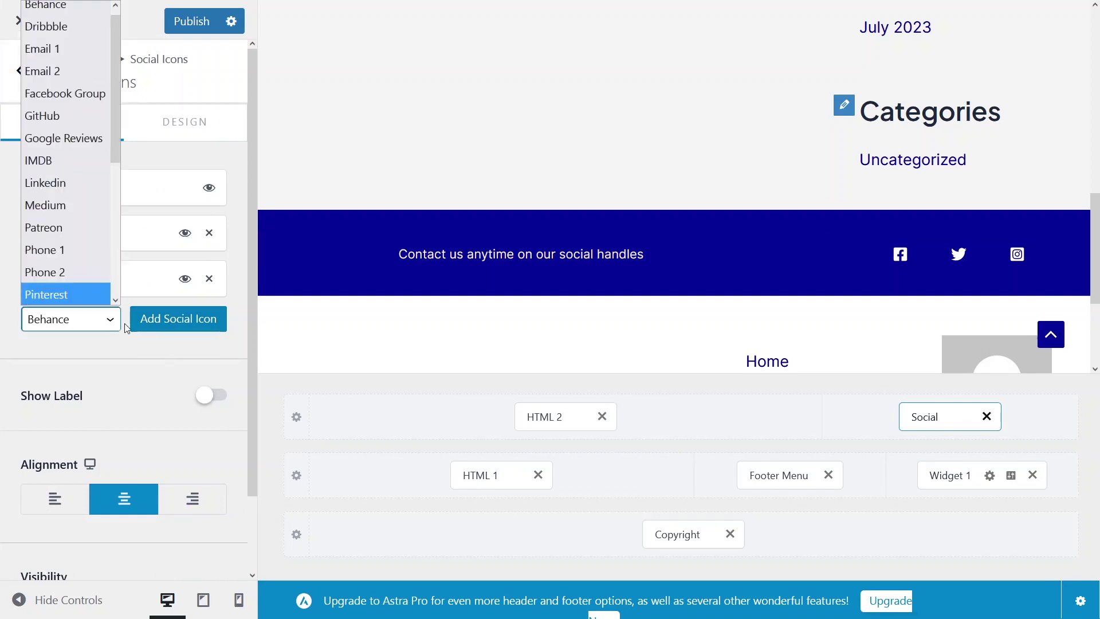
{"action": "left_click", "coordinate": [124, 337]}
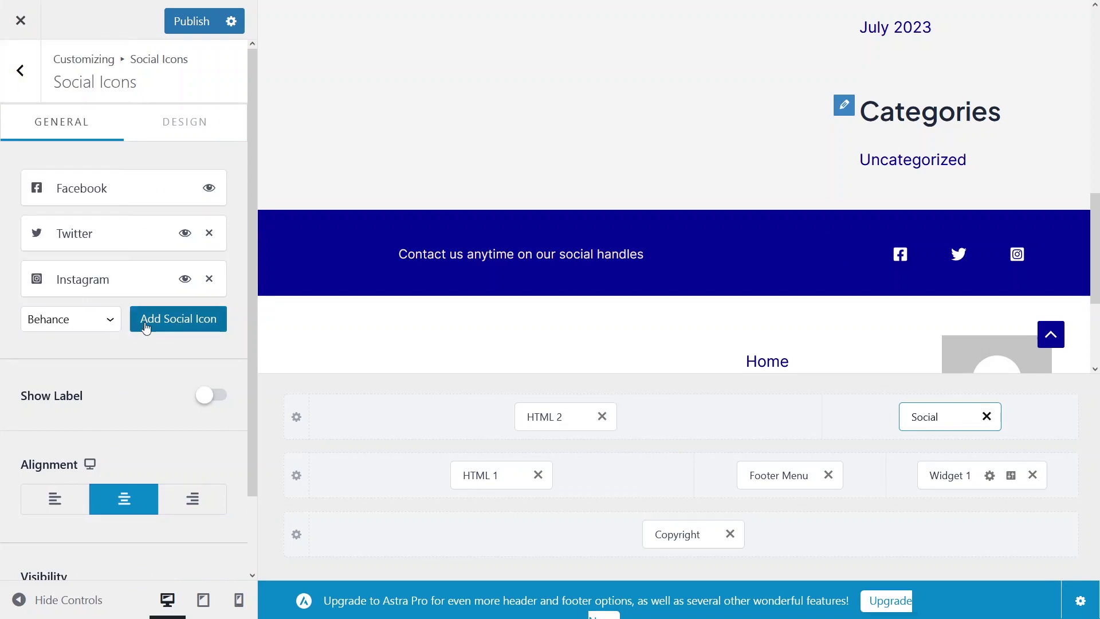
{"action": "left_click", "coordinate": [146, 326]}
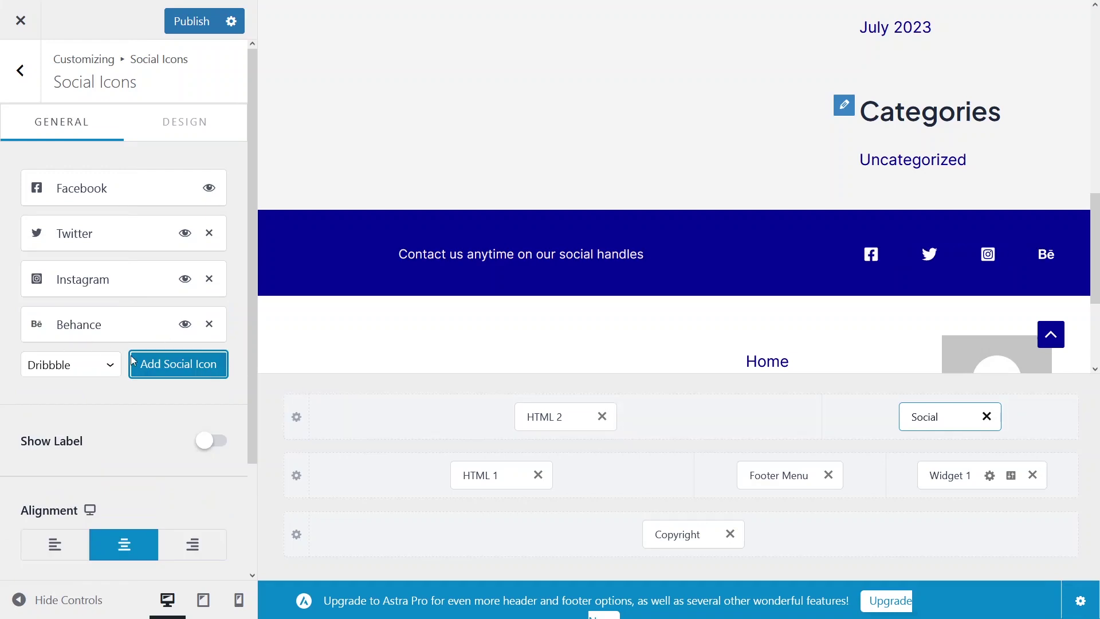
{"action": "left_click", "coordinate": [165, 373]}
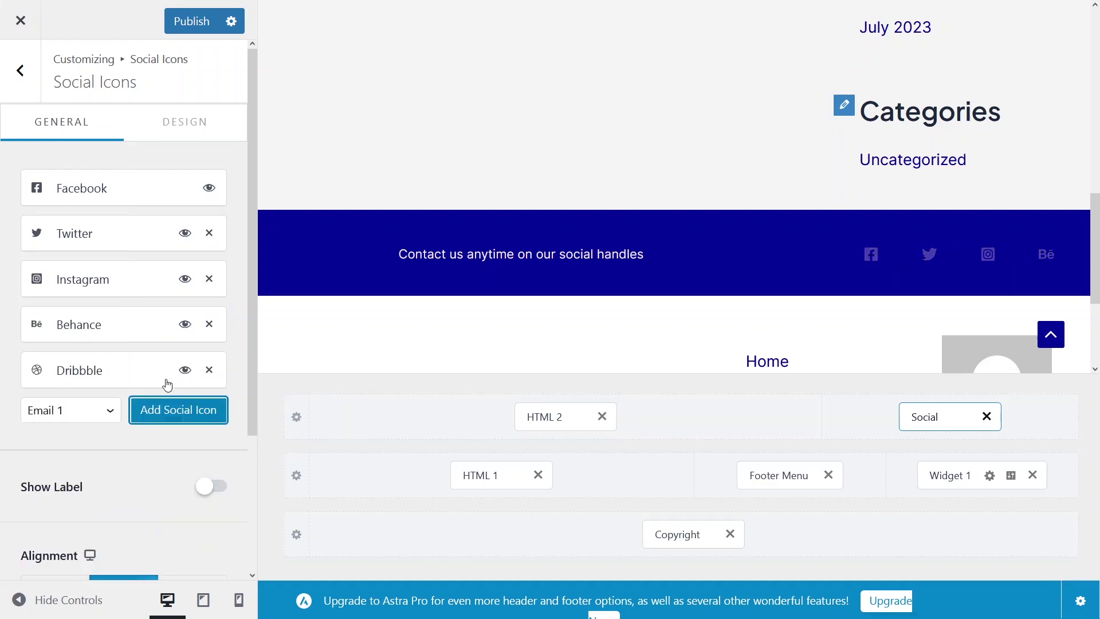
{"action": "left_click", "coordinate": [209, 370]}
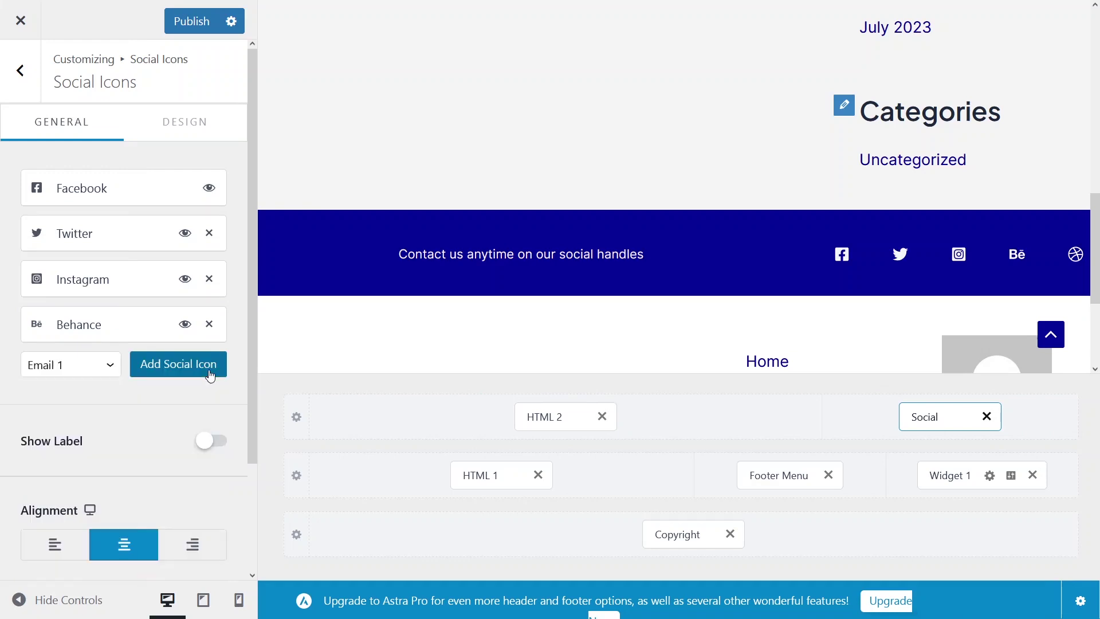
{"action": "left_click", "coordinate": [209, 325]}
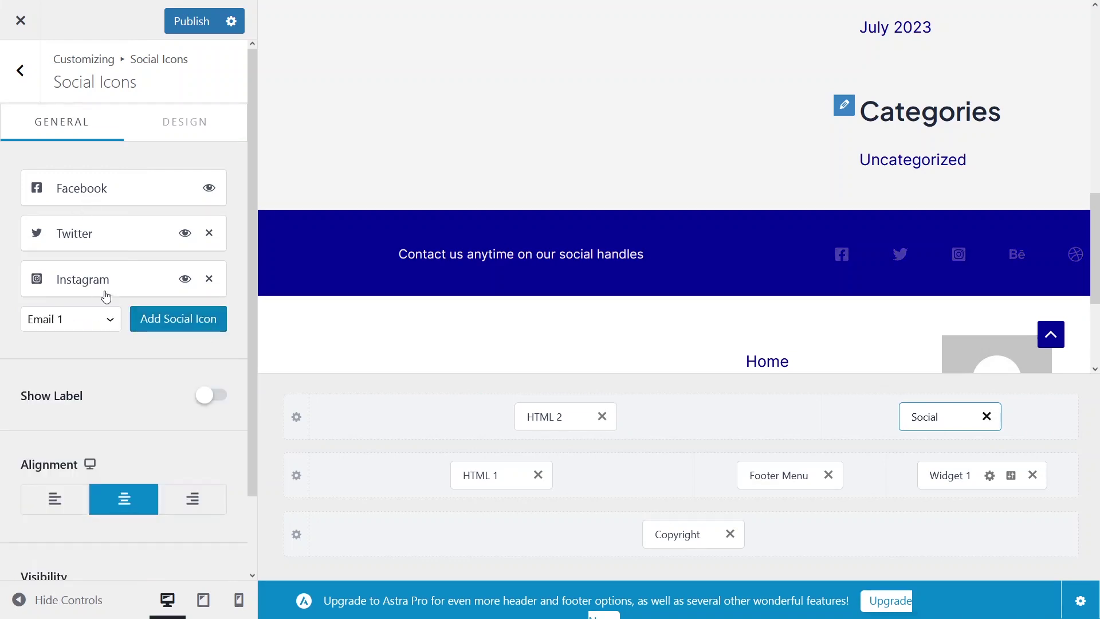
Try showing the labels beside the social icons, and turn them off again
{"action": "left_click", "coordinate": [213, 399]}
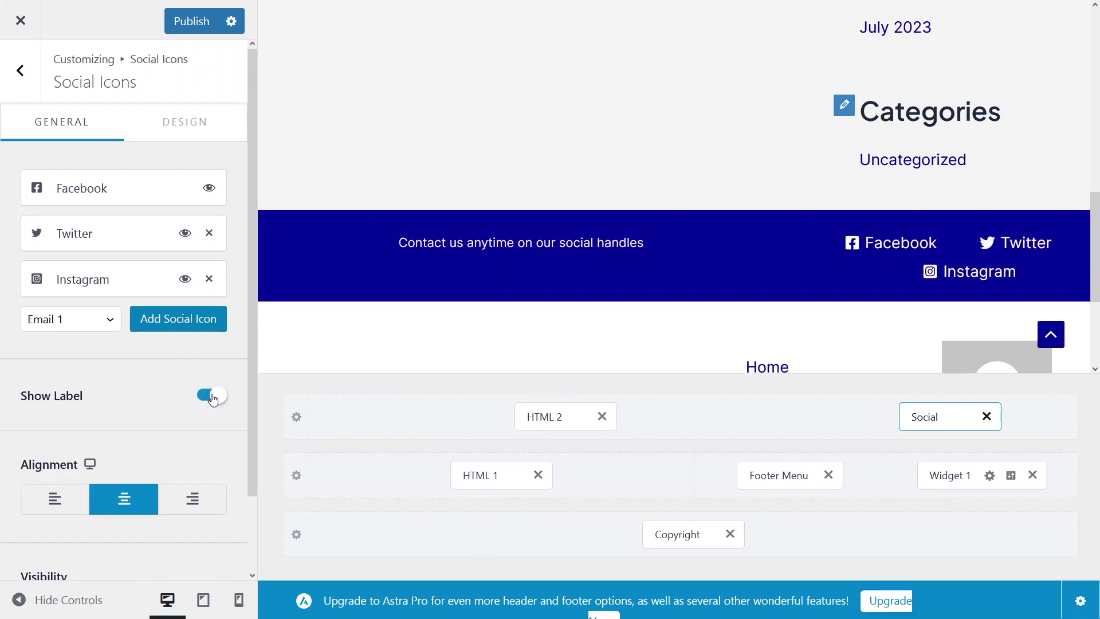
{"action": "left_click", "coordinate": [214, 400]}
{"action": "scroll", "coordinate": [194, 441], "scroll_direction": "down", "scroll_amount": 2}
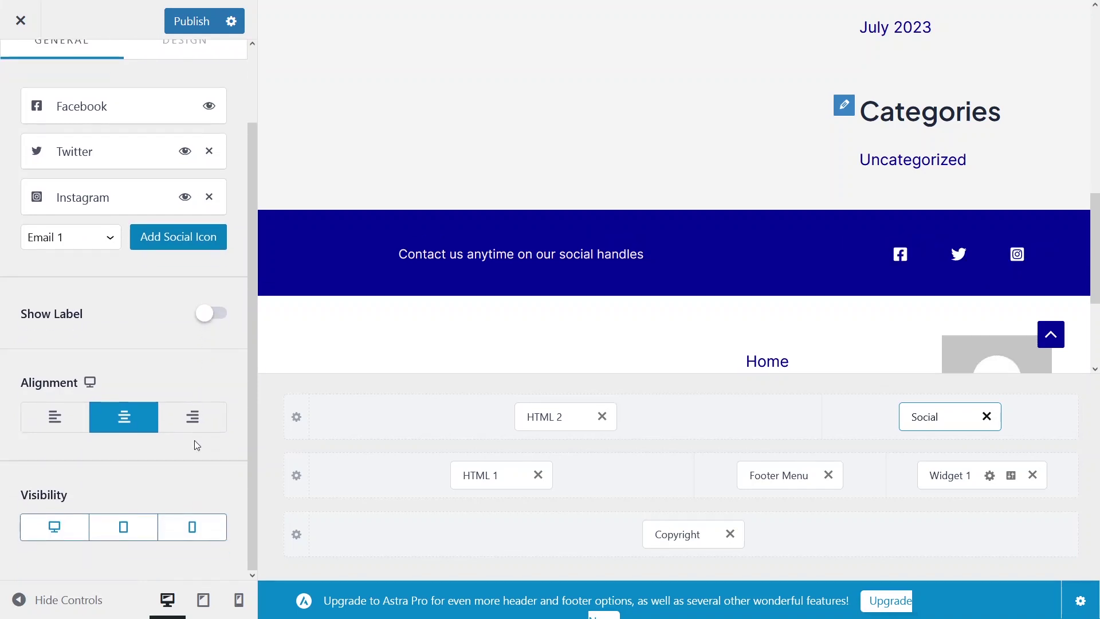
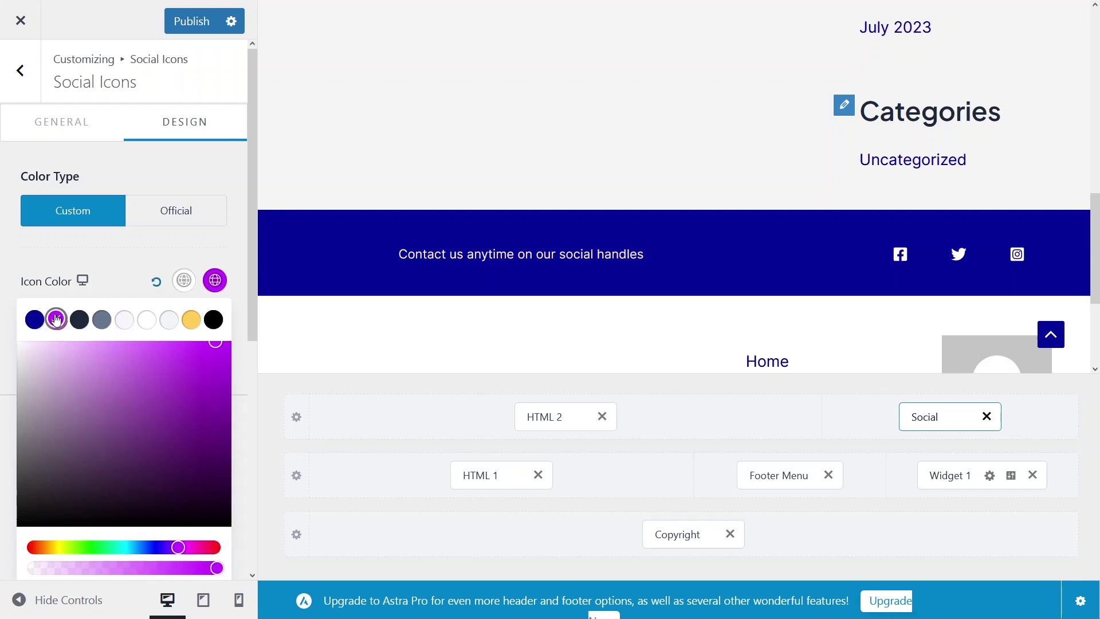
Try purple for the social icons, and set both their normal and hover colors to the palette's light grey
{"action": "left_click", "coordinate": [189, 263]}
{"action": "left_click", "coordinate": [184, 280]}
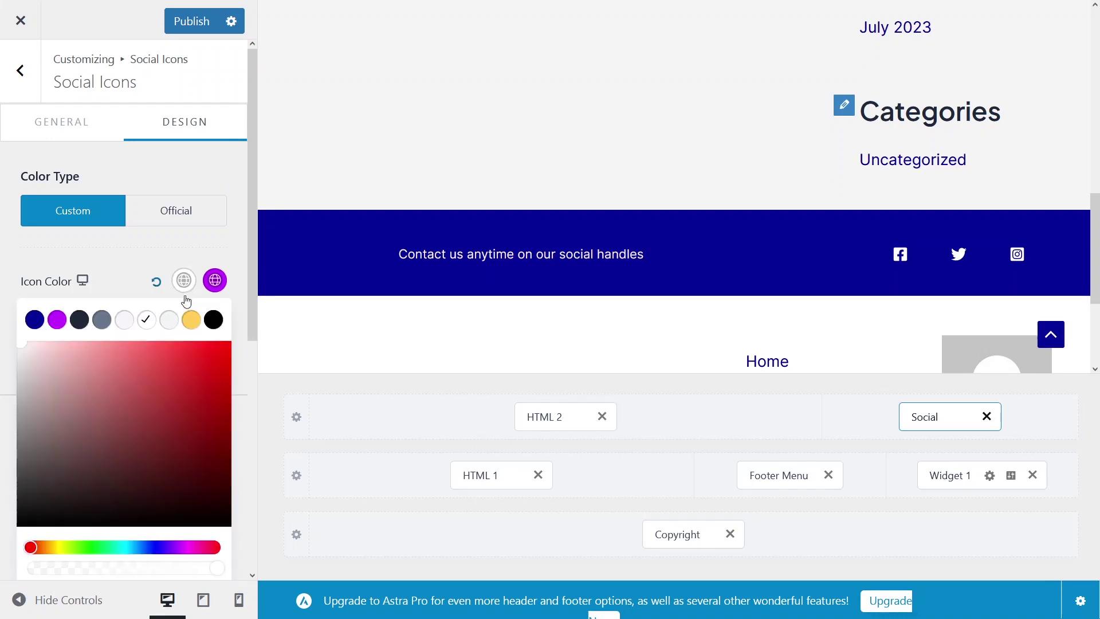
{"action": "left_click", "coordinate": [56, 319]}
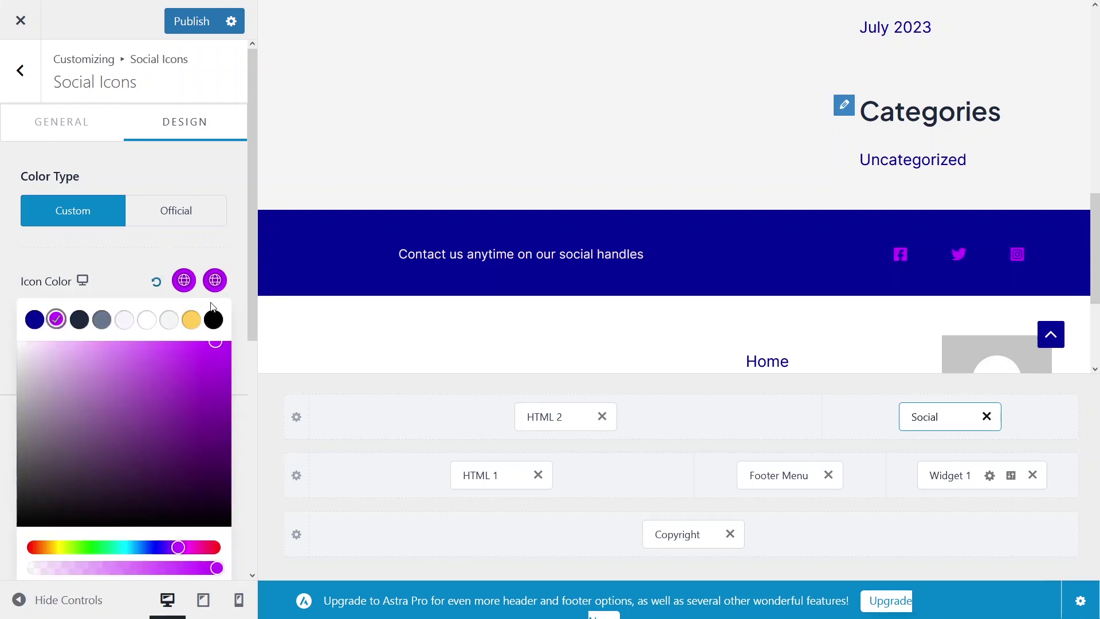
{"action": "left_click", "coordinate": [169, 319]}
{"action": "left_click", "coordinate": [218, 281]}
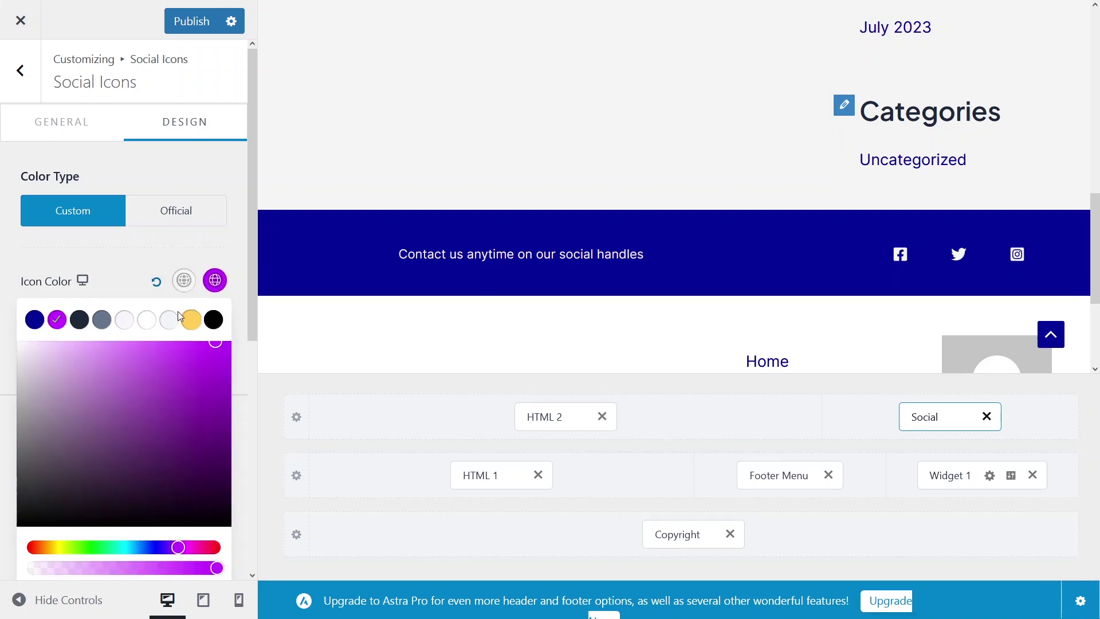
{"action": "left_click", "coordinate": [167, 319]}
{"action": "left_click", "coordinate": [193, 265]}
Try a smaller icon size and narrower icon spacing for the social icons, resetting each to its default
{"action": "scroll", "coordinate": [193, 265], "scroll_direction": "down", "scroll_amount": 3}
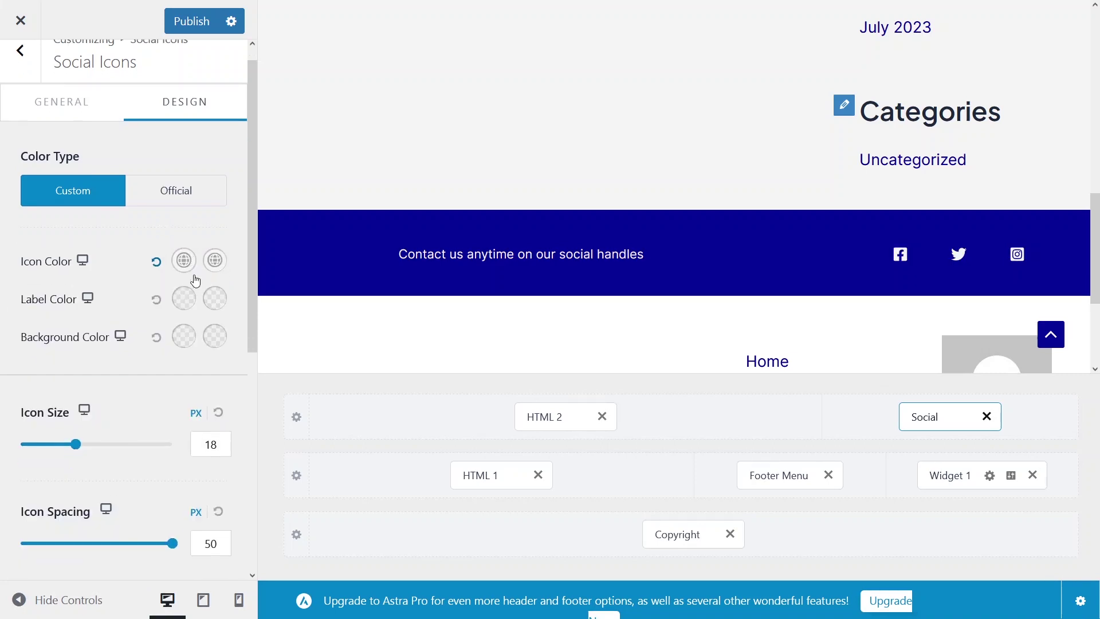
{"action": "scroll", "coordinate": [143, 252], "scroll_direction": "up", "scroll_amount": 2}
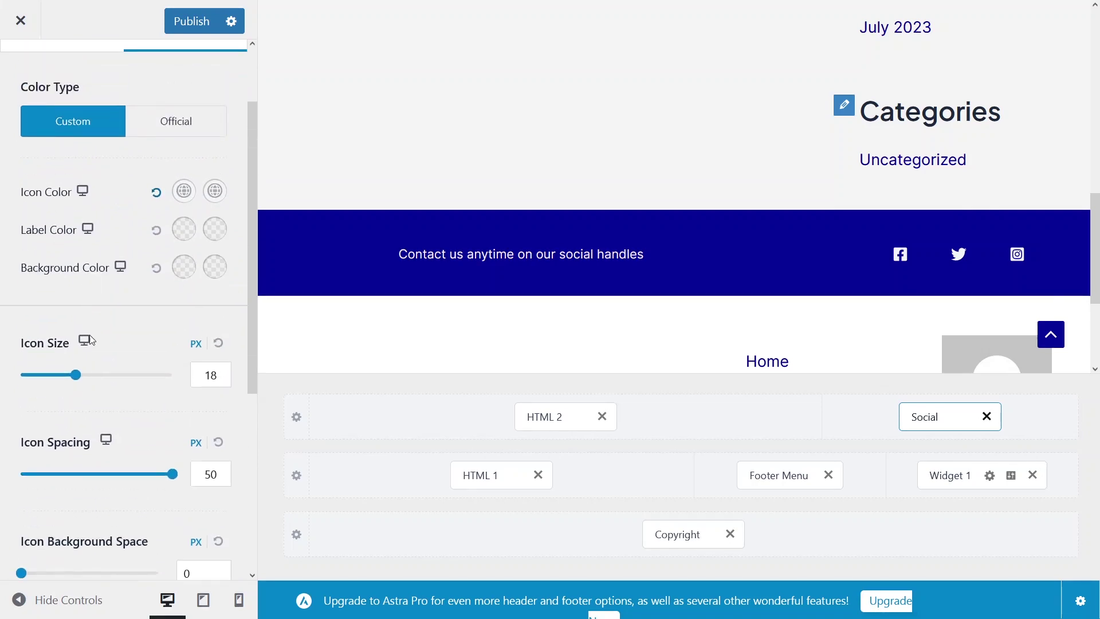
{"action": "mouse_move", "coordinate": [76, 375]}
{"action": "left_mouse_down"}
{"action": "mouse_move", "coordinate": [122, 380]}
{"action": "mouse_move", "coordinate": [67, 378]}
{"action": "left_mouse_up"}
{"action": "left_click", "coordinate": [219, 343]}
{"action": "scroll", "coordinate": [160, 388], "scroll_direction": "down", "scroll_amount": 2}
{"action": "mouse_move", "coordinate": [172, 385]}
{"action": "left_mouse_down"}
{"action": "mouse_move", "coordinate": [49, 386]}
{"action": "mouse_move", "coordinate": [150, 386]}
{"action": "left_mouse_up"}
{"action": "left_click", "coordinate": [219, 352]}
Try a linked margin of 8 px on all four sides of the social icons
{"action": "scroll", "coordinate": [144, 353], "scroll_direction": "down", "scroll_amount": 3}
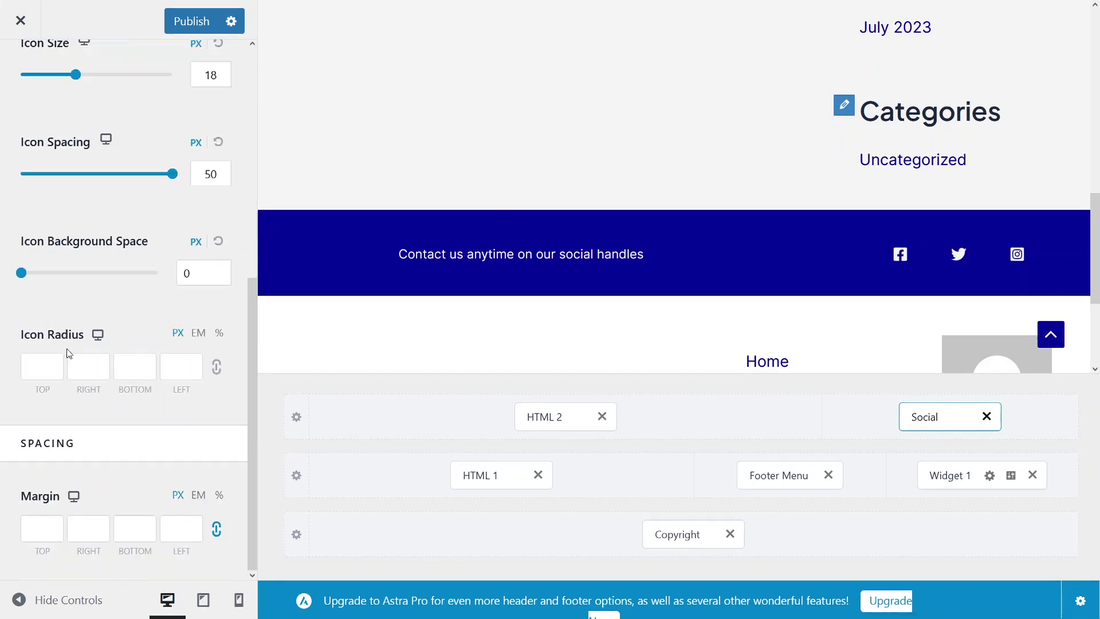
{"action": "left_click", "coordinate": [48, 367]}
{"action": "left_click", "coordinate": [46, 527]}
{"action": "type", "text": "25"}
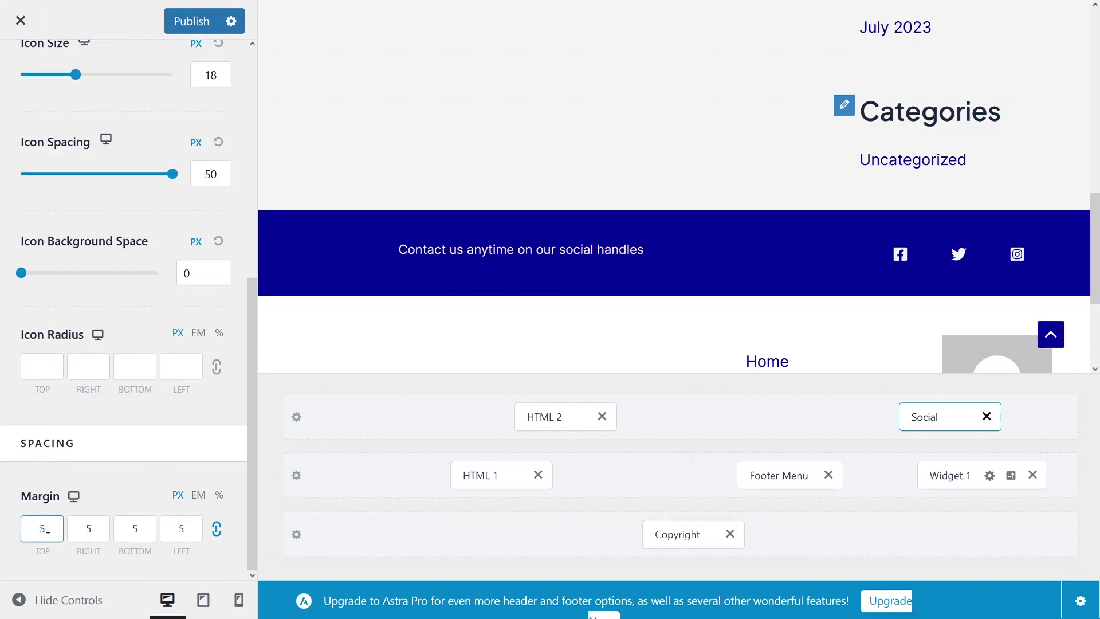
{"action": "scroll", "coordinate": [43, 529], "scroll_direction": "down", "scroll_amount": 17}
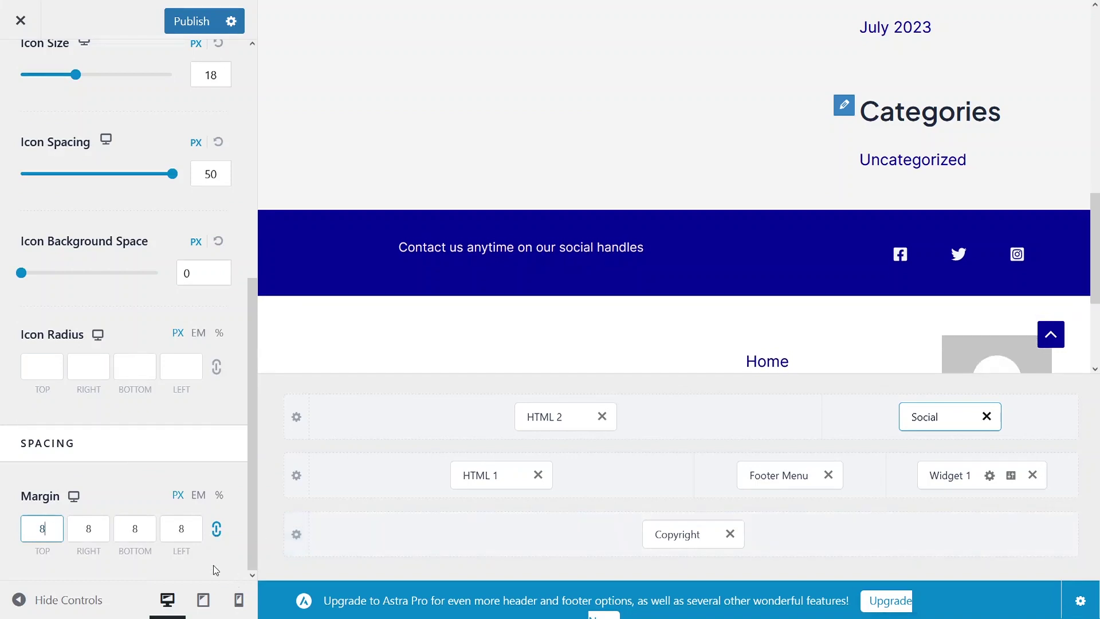
Unlink the social icons' margin values and clear all four of them
{"action": "left_click", "coordinate": [218, 530]}
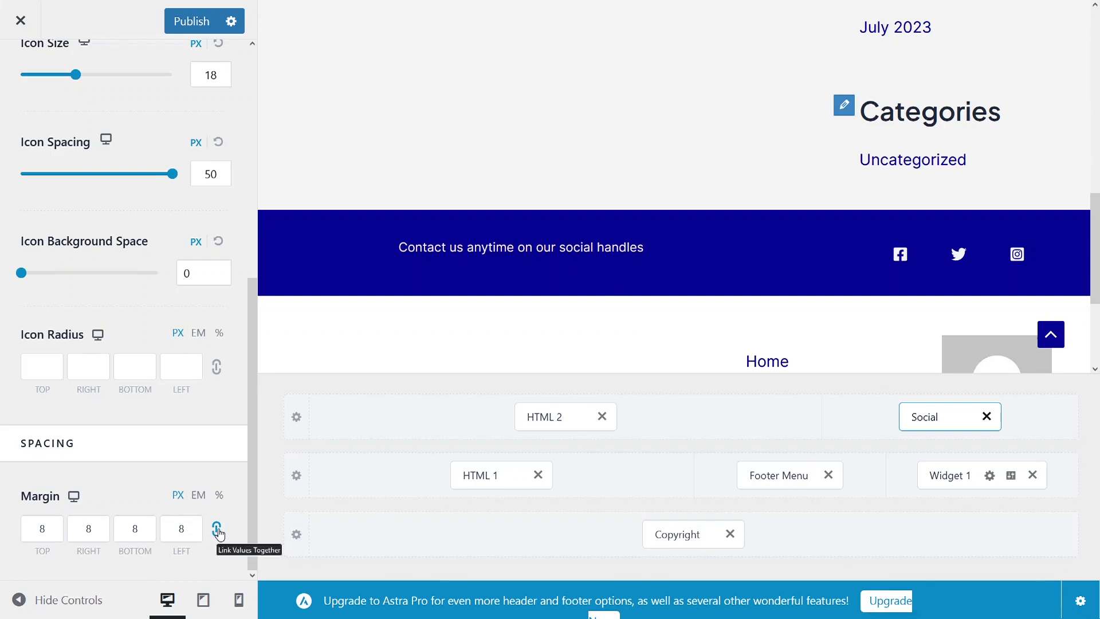
{"action": "left_click", "coordinate": [217, 530]}
{"action": "double_click", "coordinate": [177, 528]}
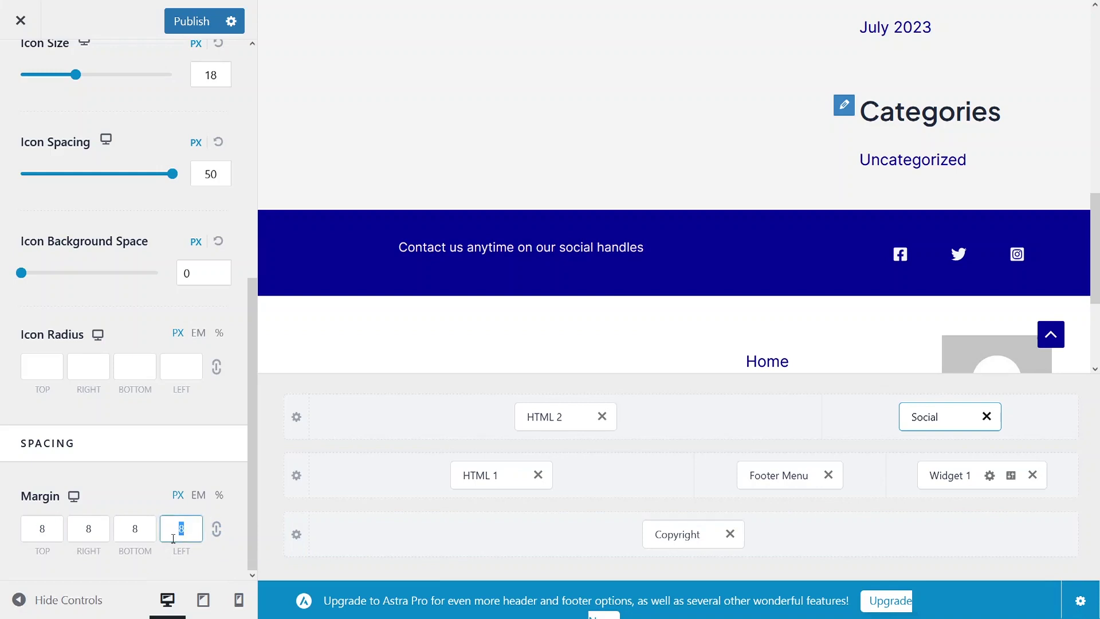
{"action": "key", "text": "BackSpace"}
{"action": "left_click", "coordinate": [135, 530]}
{"action": "key", "text": "BackSpace"}
{"action": "left_click", "coordinate": [108, 533]}
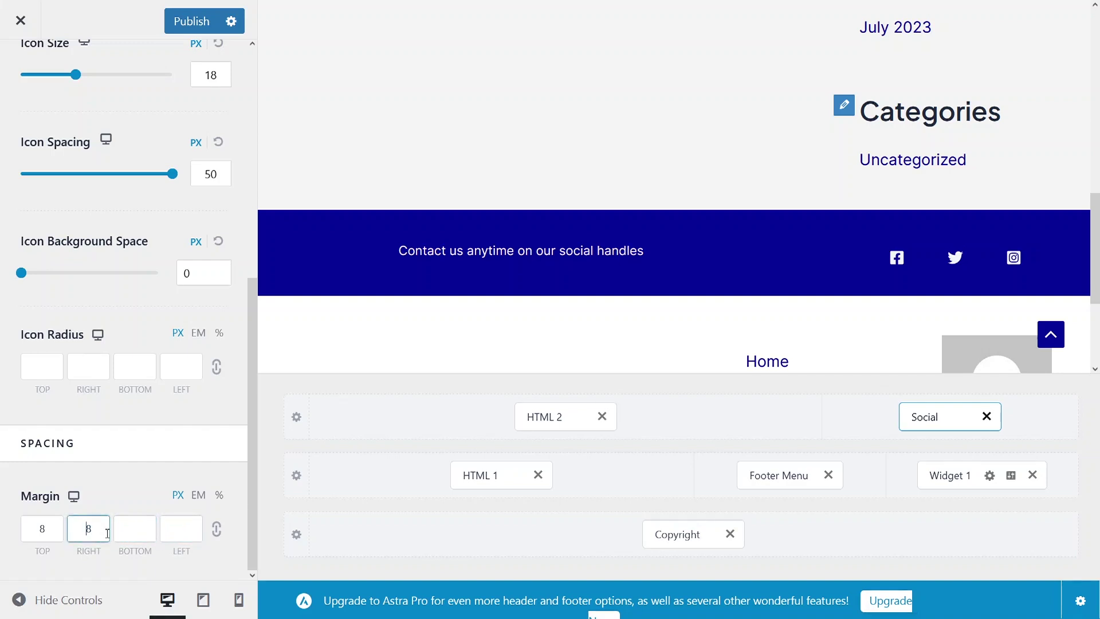
{"action": "key", "text": "BackSpace"}
{"action": "left_click", "coordinate": [41, 528]}
{"action": "key", "text": "BackSpace"}
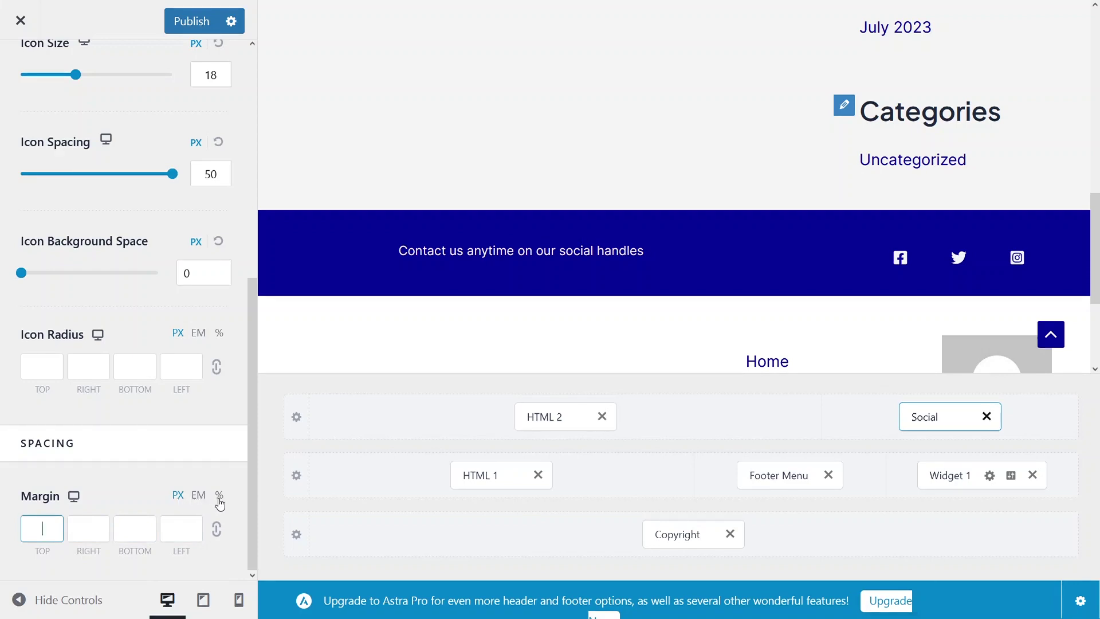
{"action": "left_click", "coordinate": [151, 491]}
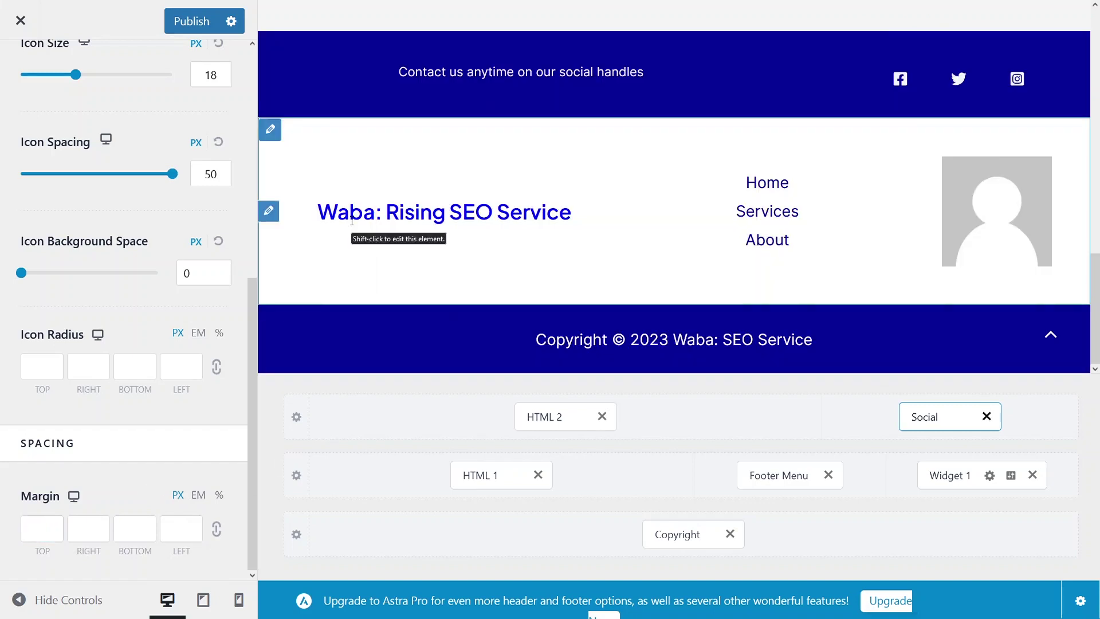
Publish the footer changes and view the footer on the live site
{"action": "left_click", "coordinate": [175, 29]}
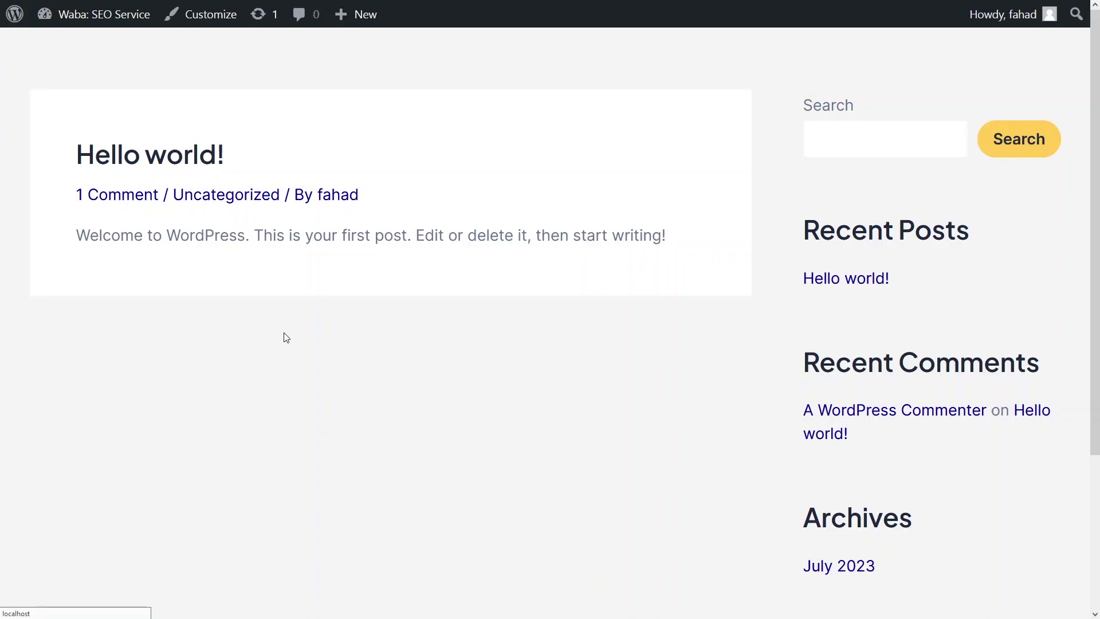
{"action": "scroll", "coordinate": [283, 337], "scroll_direction": "down", "scroll_amount": 8}
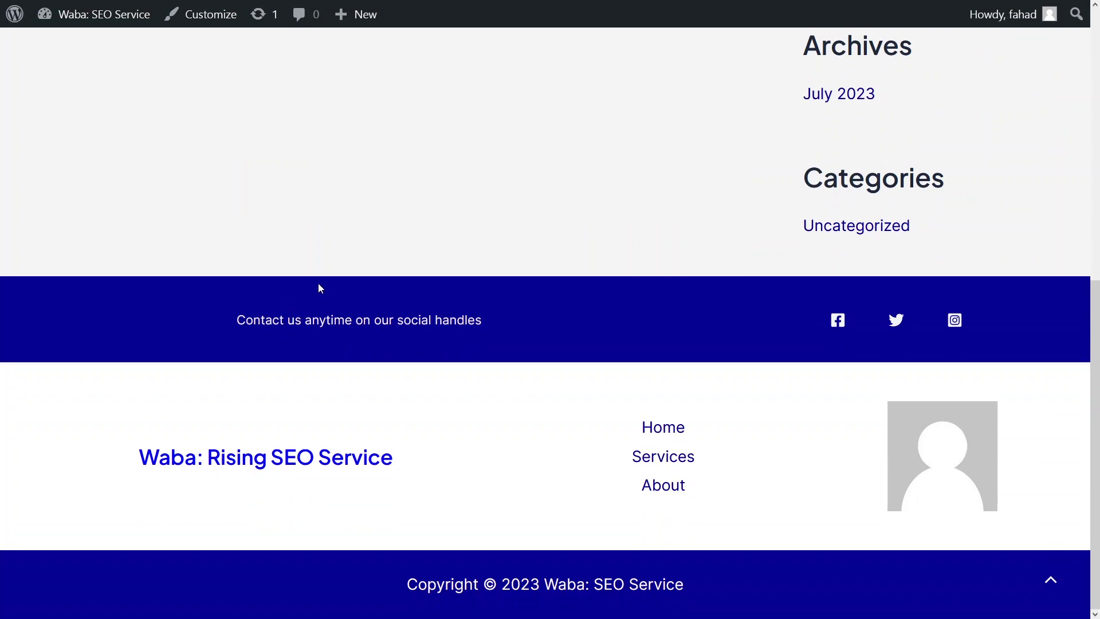